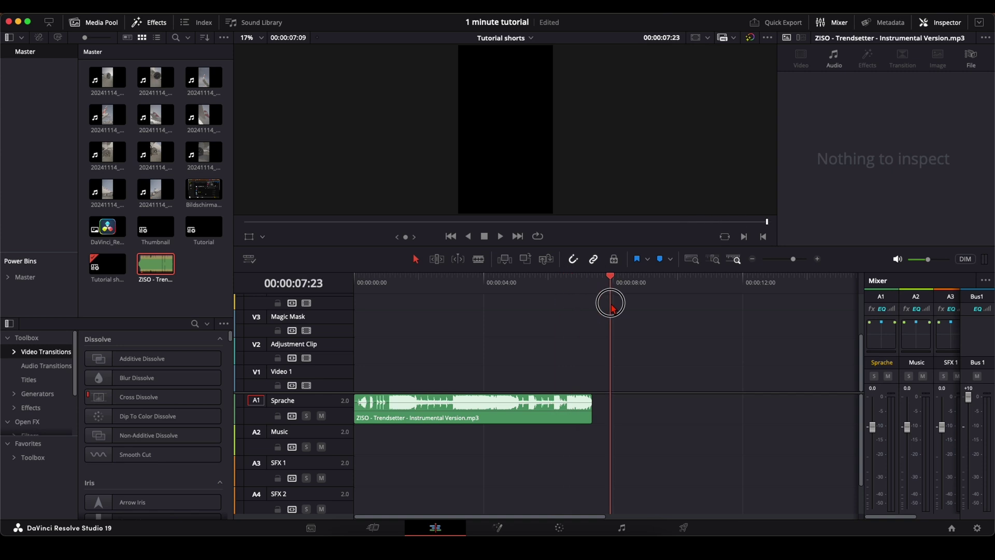
{"action": "left_click_drag", "start_coordinate": [83, 81], "coordinate": [215, 194]}
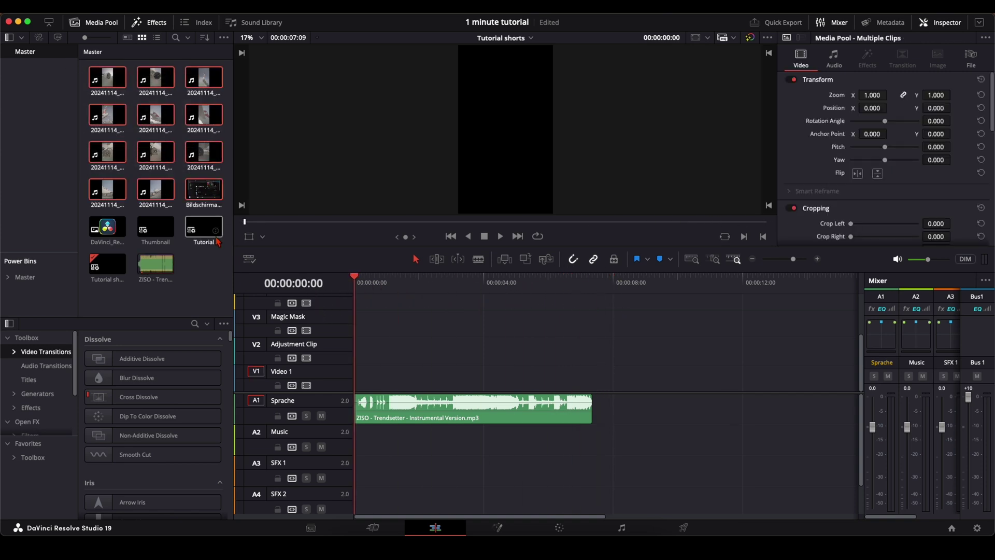
{"action": "left_click", "coordinate": [216, 294]}
{"action": "left_click", "coordinate": [440, 409]}
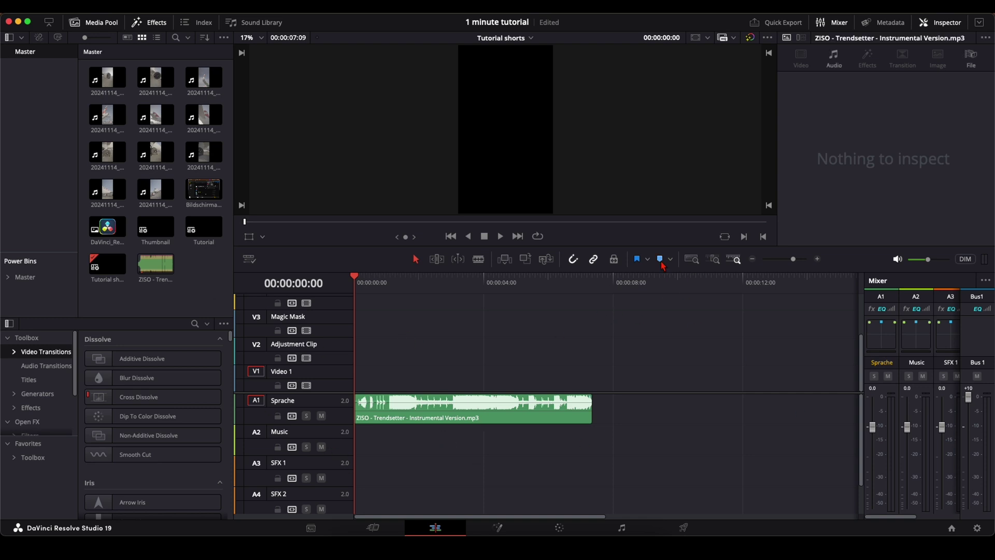
Play the music clip from the start and place eleven timeline markers on its beats.
{"action": "scroll", "coordinate": [435, 335], "scroll_direction": "up", "scroll_amount": 2}
{"action": "left_click_drag", "start_coordinate": [373, 284], "coordinate": [409, 303]}
{"action": "scroll", "coordinate": [465, 314], "scroll_direction": "up", "scroll_amount": 1}
{"action": "key", "text": "space"}
{"action": "key", "text": "m"}
{"action": "key", "text": "m"}
{"action": "key", "text": "m"}
{"action": "key", "text": "m"}
{"action": "key", "text": "m"}
{"action": "key", "text": "m"}
{"action": "key", "text": "m"}
{"action": "key", "text": "m"}
{"action": "key", "text": "m"}
{"action": "key", "text": "m"}
{"action": "key", "text": "m"}
{"action": "key", "text": "shift+z"}
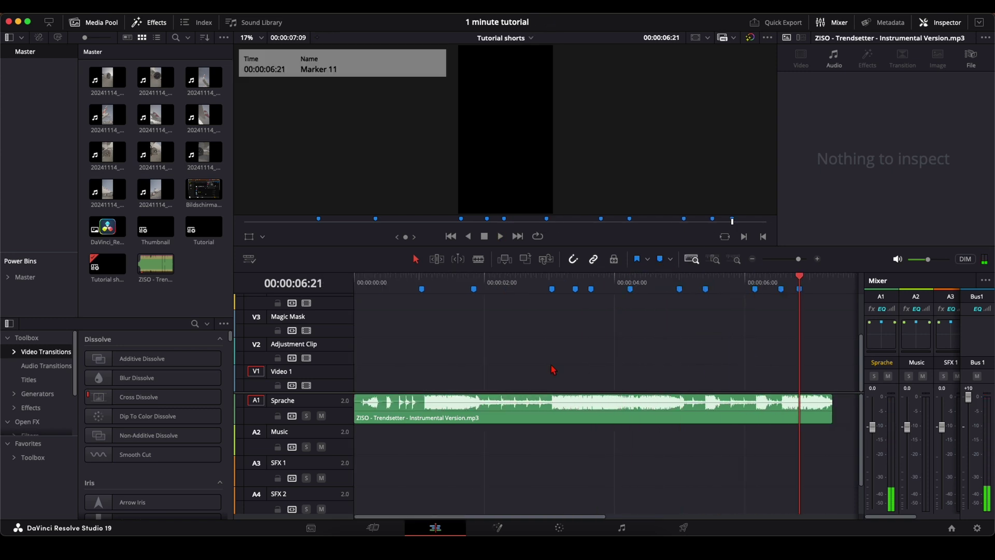
Add a marker on the music clip itself at the third timeline marker and delete that clip marker.
{"action": "left_click", "coordinate": [422, 288]}
{"action": "left_click", "coordinate": [474, 288]}
{"action": "left_click", "coordinate": [552, 288]}
{"action": "left_click", "coordinate": [552, 416]}
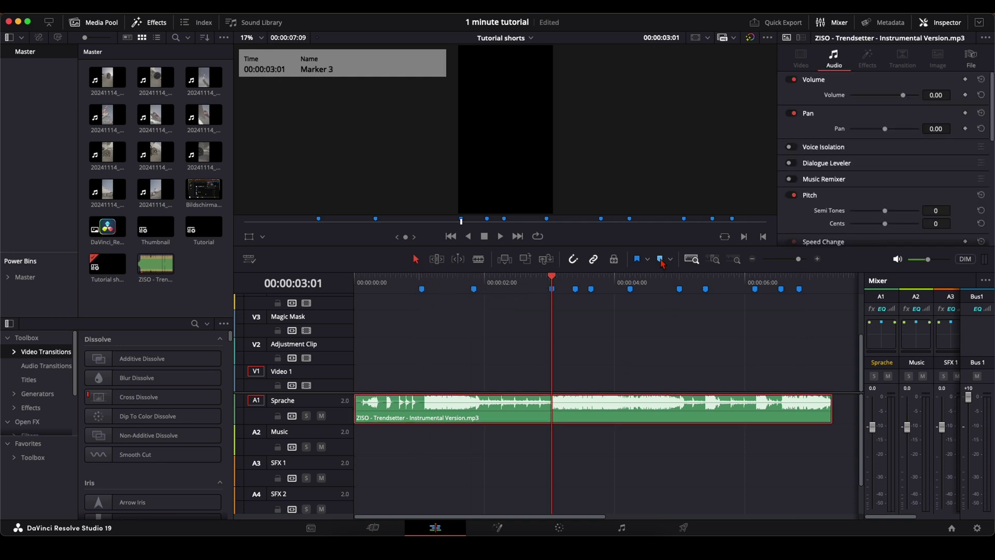
{"action": "left_click", "coordinate": [575, 288]}
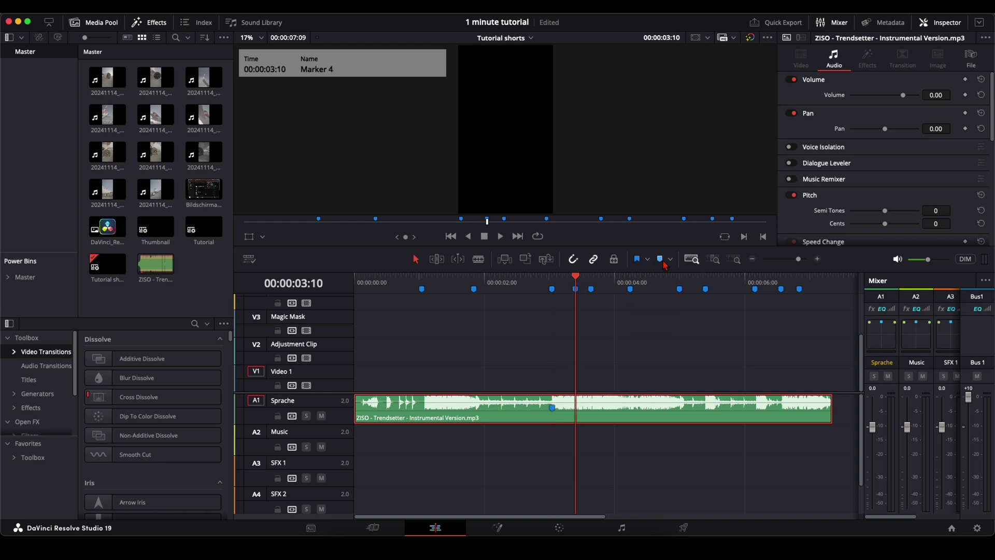
{"action": "left_click", "coordinate": [576, 410]}
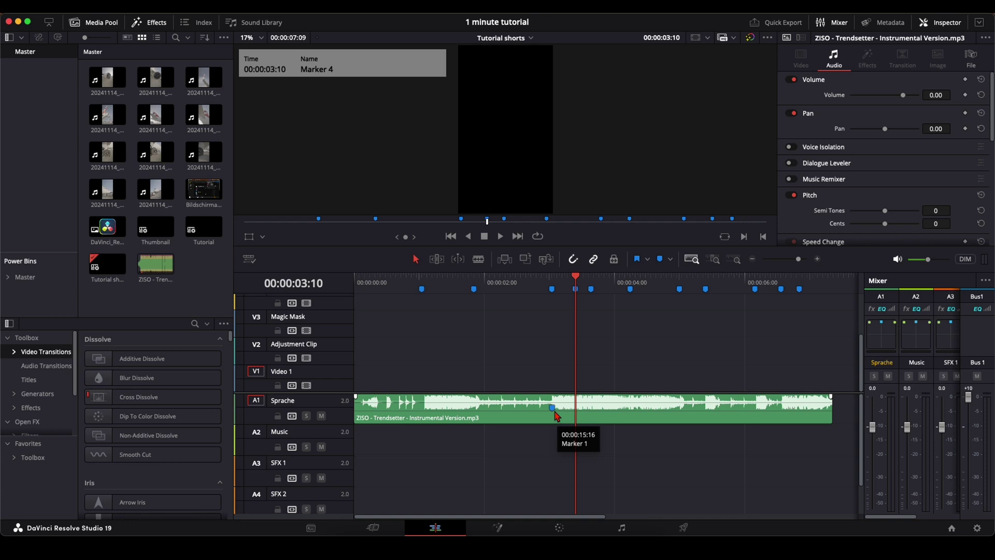
{"action": "left_click", "coordinate": [556, 415]}
{"action": "left_click_drag", "start_coordinate": [833, 336], "coordinate": [402, 286]}
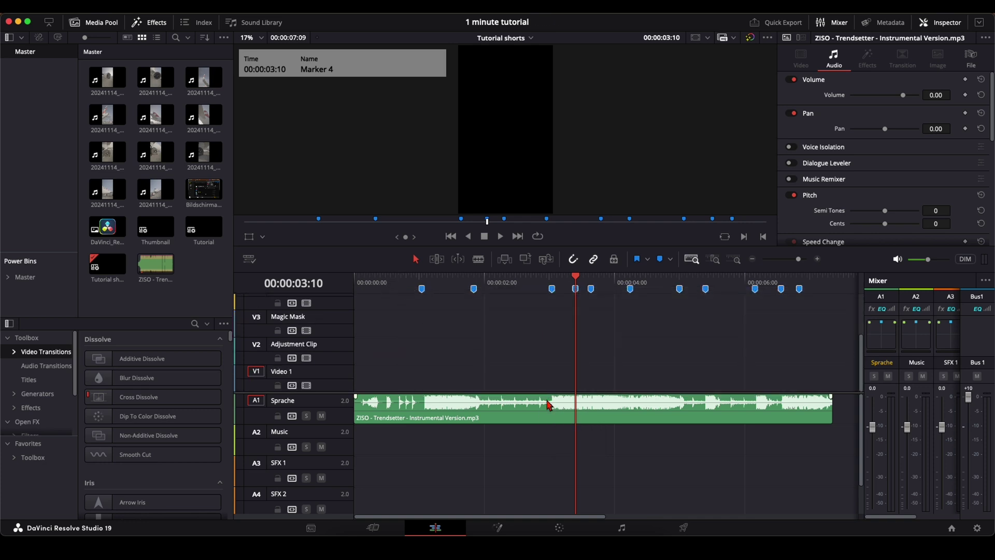
Place the eleven selected 20241114 video clips on the Video 1 track after the music clip.
{"action": "scroll", "coordinate": [507, 328], "scroll_direction": "down", "scroll_amount": 4}
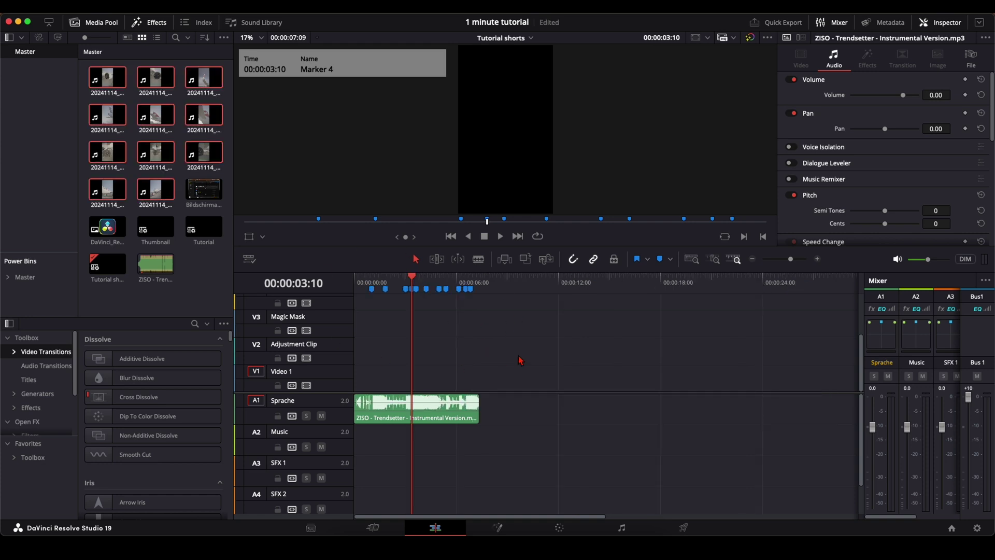
{"action": "left_click_drag", "start_coordinate": [104, 85], "coordinate": [527, 338]}
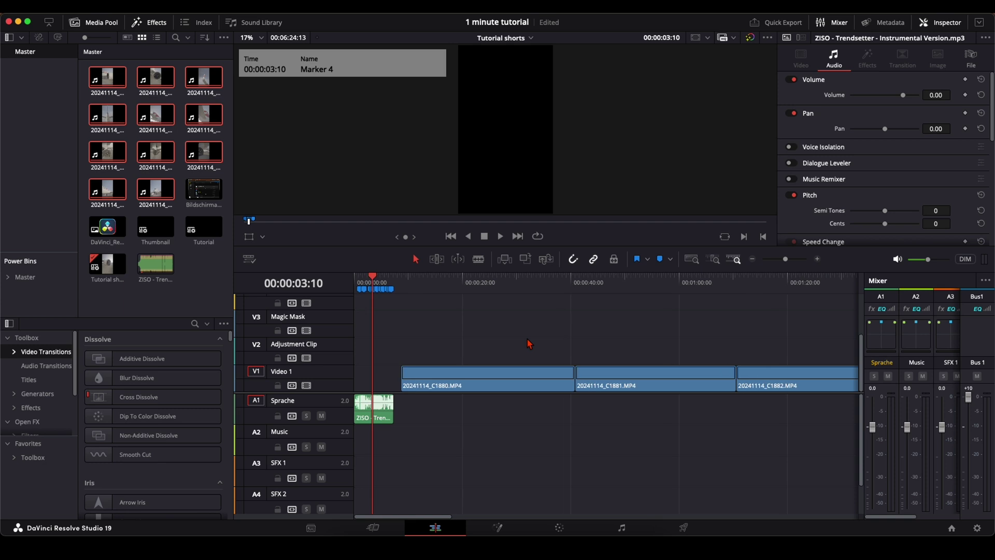
Play through 20241114_C1880.MP4 and ripple trim its start and end to the usable engine shot.
{"action": "left_click_drag", "start_coordinate": [403, 287], "coordinate": [675, 281]}
{"action": "key", "text": "super+equal"}
{"action": "key", "text": "super+minus"}
{"action": "key", "text": "super+shift+bracketleft"}
{"action": "key", "text": "space"}
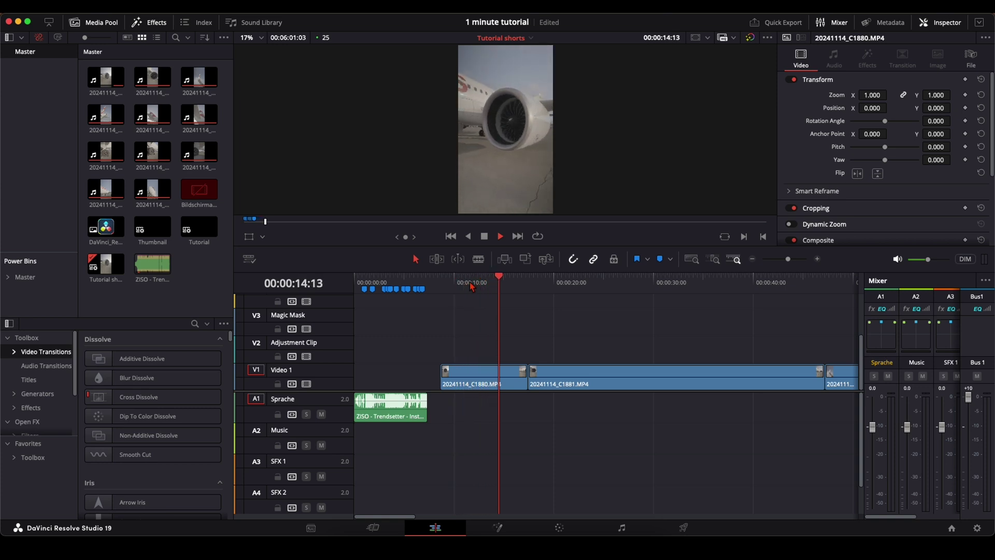
{"action": "key", "text": "space"}
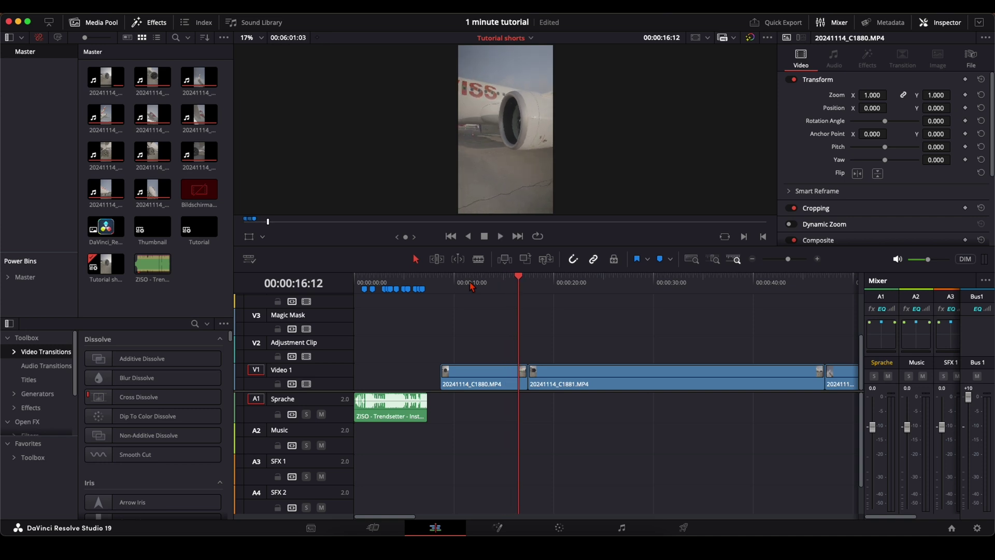
{"action": "key", "text": "j"}
{"action": "key", "text": "k"}
{"action": "key", "text": "super+shift+]"}
Review 20241114_C1881.MP4 and ripple trim it to its usable section.
{"action": "key", "text": "space"}
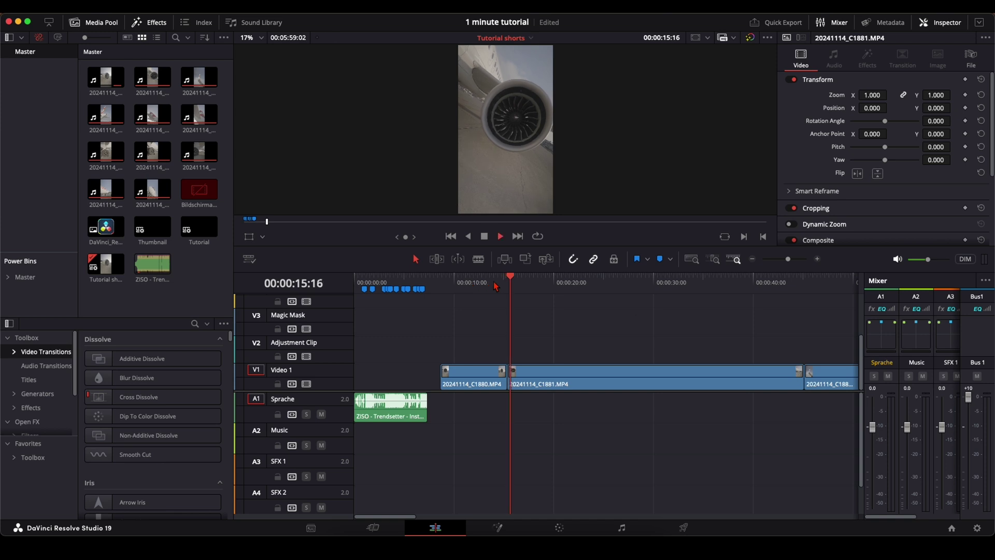
{"action": "left_click", "coordinate": [713, 283]}
{"action": "left_click", "coordinate": [697, 283]}
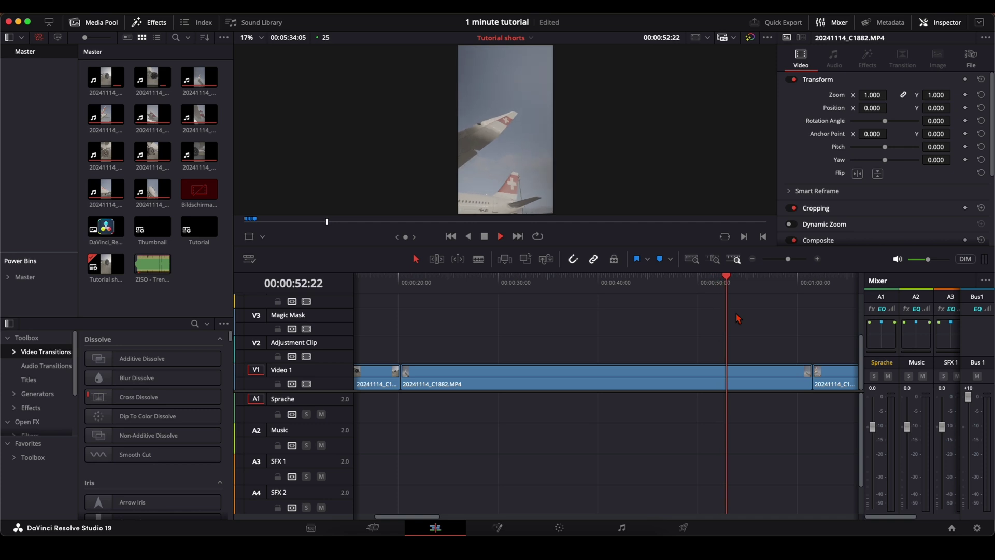
Find the wing shot near the end of 20241114_C1882.MP4 and ripple trim the clip's start and end around it.
{"action": "key", "text": "space"}
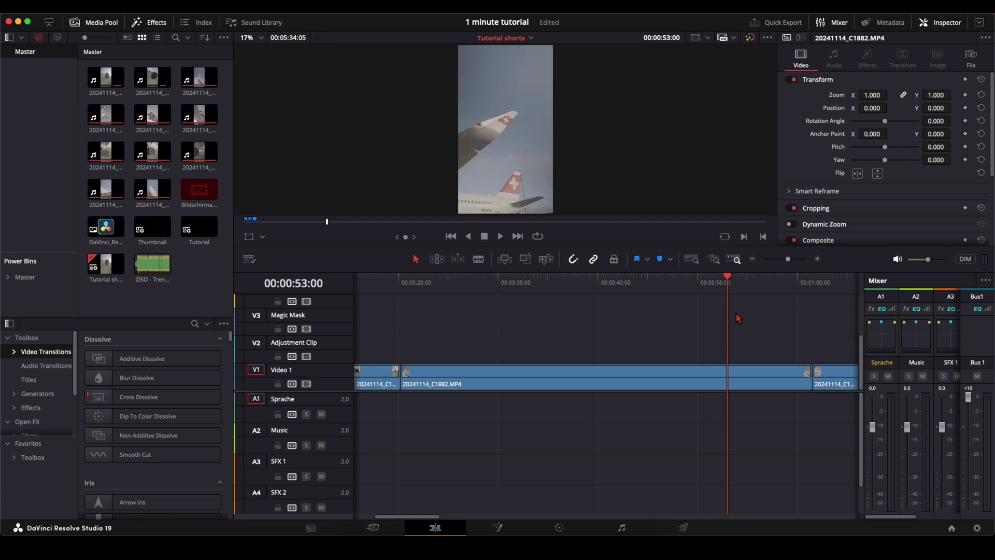
{"action": "key", "text": "space"}
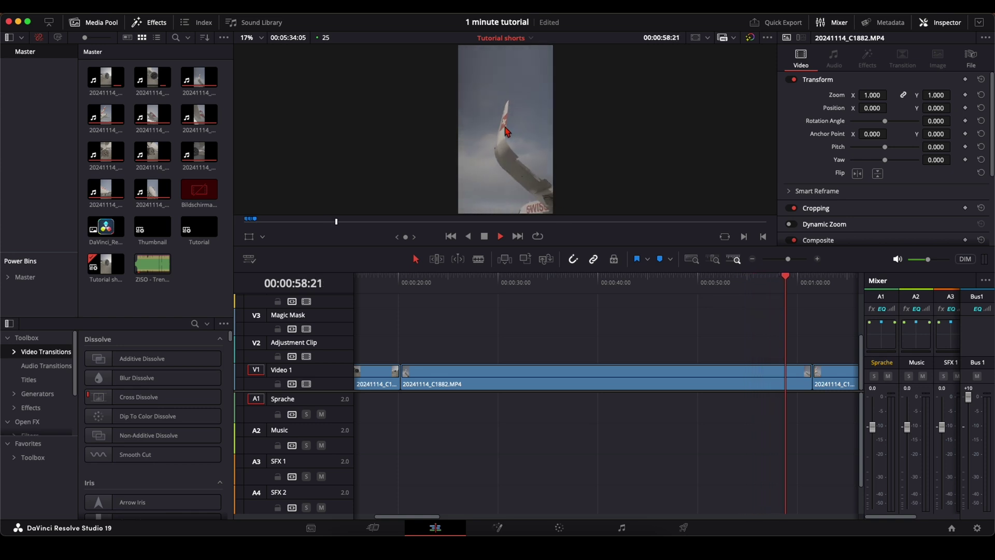
{"action": "key", "text": "space"}
{"action": "key", "text": "Right"}
{"action": "key", "text": "Right"}
{"action": "key", "text": "Right"}
{"action": "key", "text": "Right"}
{"action": "key", "text": "Right"}
{"action": "key", "text": "Right"}
{"action": "key", "text": "Right"}
{"action": "key", "text": "Right"}
{"action": "key", "text": "Right"}
{"action": "key", "text": "Right"}
{"action": "key", "text": "Right"}
{"action": "key", "text": "Right"}
{"action": "key", "text": "Right"}
{"action": "key", "text": "Right"}
{"action": "key", "text": "Right"}
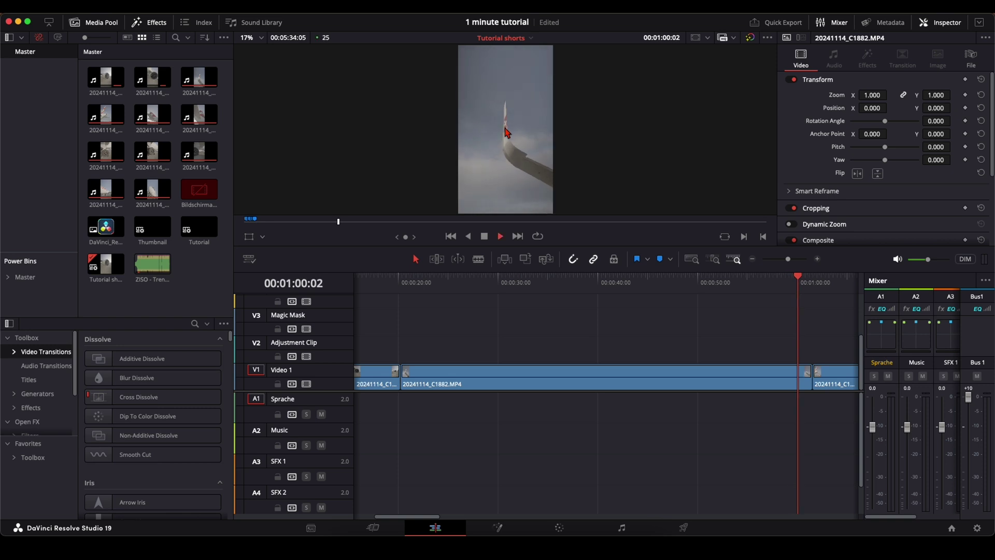
{"action": "key", "text": "ctrl+z"}
{"action": "key", "text": "space"}
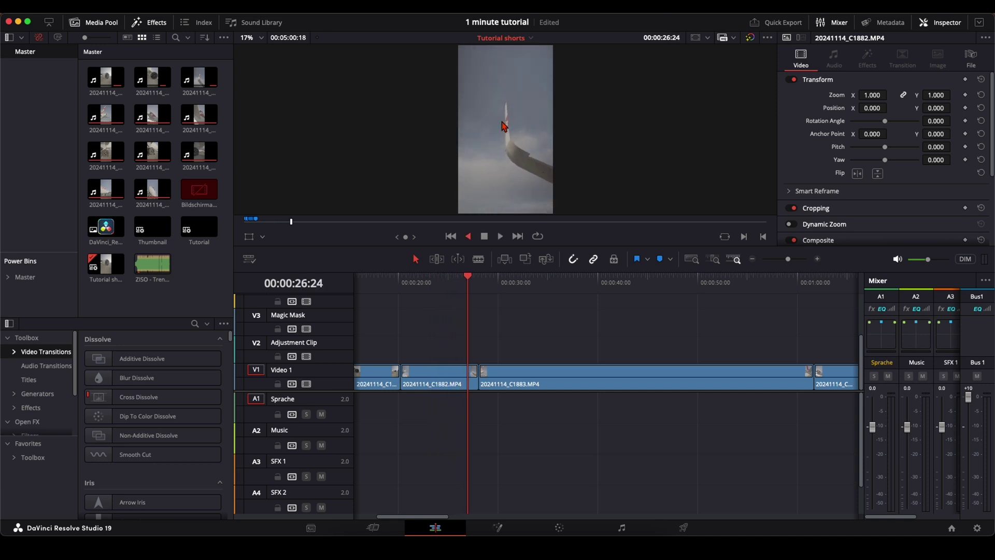
{"action": "key", "text": "super+shift+bracketright"}
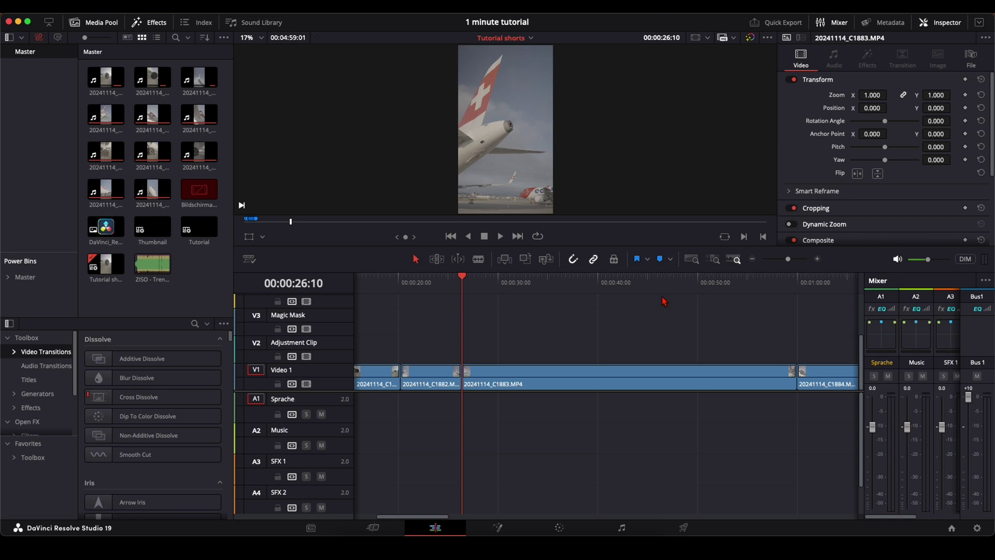
Trim 20241114_C1883.MP4 and the remaining clips on Video 1 to their usable sections.
{"action": "key", "text": "super+shift+bracketright"}
{"action": "key", "text": "space"}
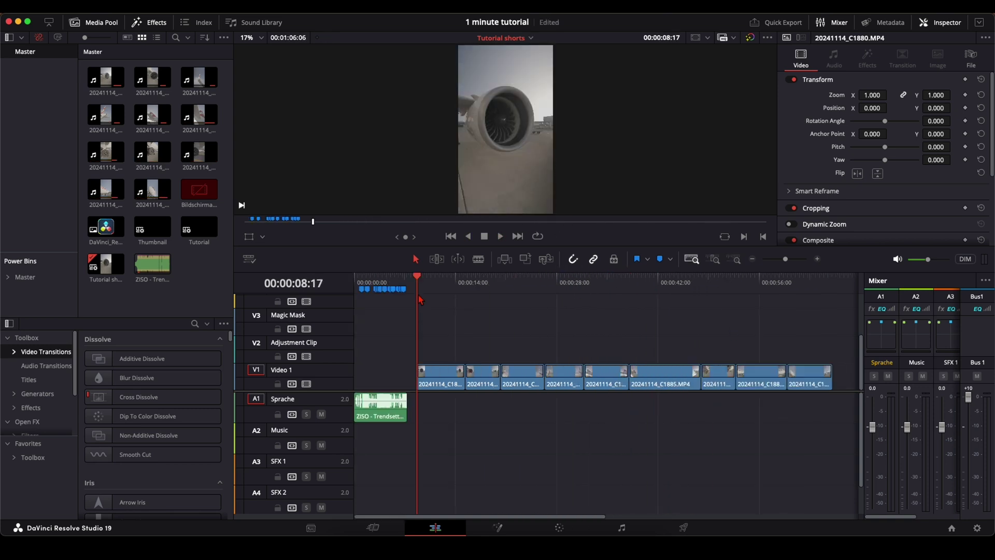
Color grade 20241114_C1880.MP4 on the Color page and return to the Edit page.
{"action": "left_click", "coordinate": [565, 529]}
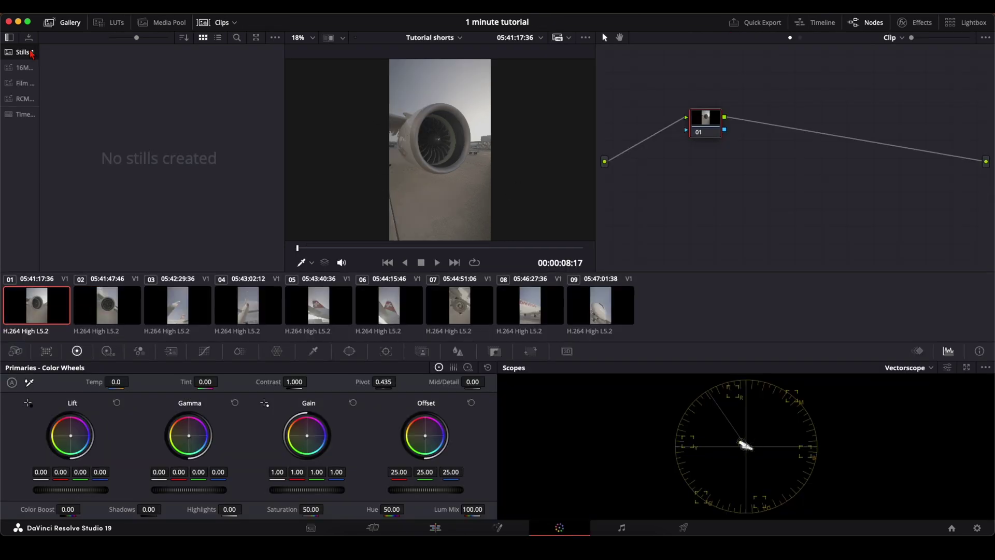
{"action": "key", "text": "shift+4"}
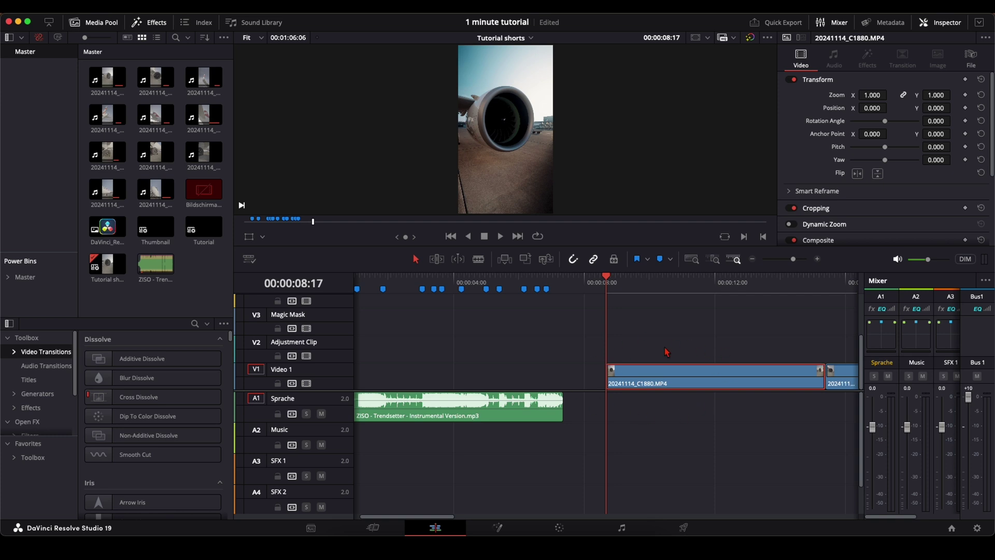
Open 20241114_C1880.MP4 on the Fusion page and add a Tracker node after MediaIn1.
{"action": "right_click", "coordinate": [714, 389]}
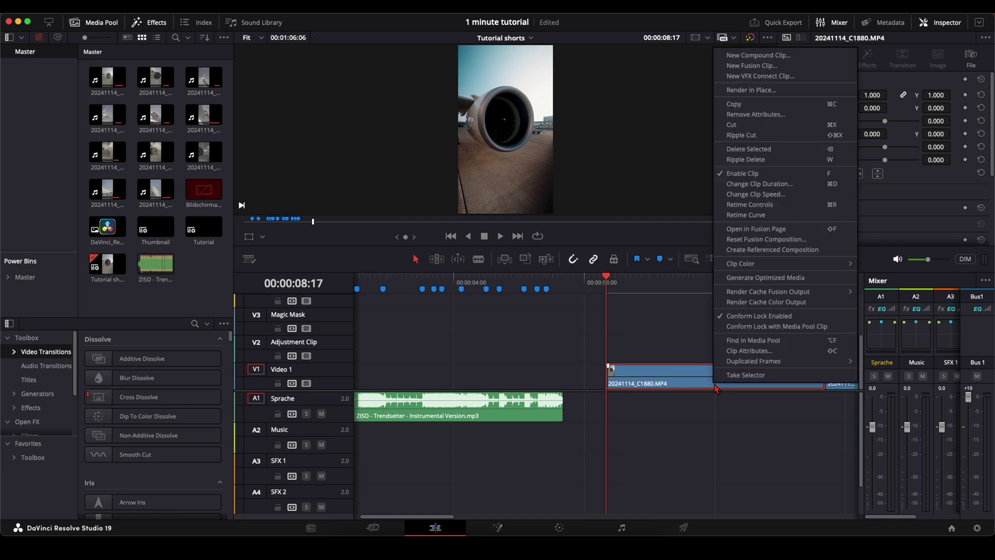
{"action": "left_click", "coordinate": [782, 229]}
{"action": "left_click", "coordinate": [33, 414]}
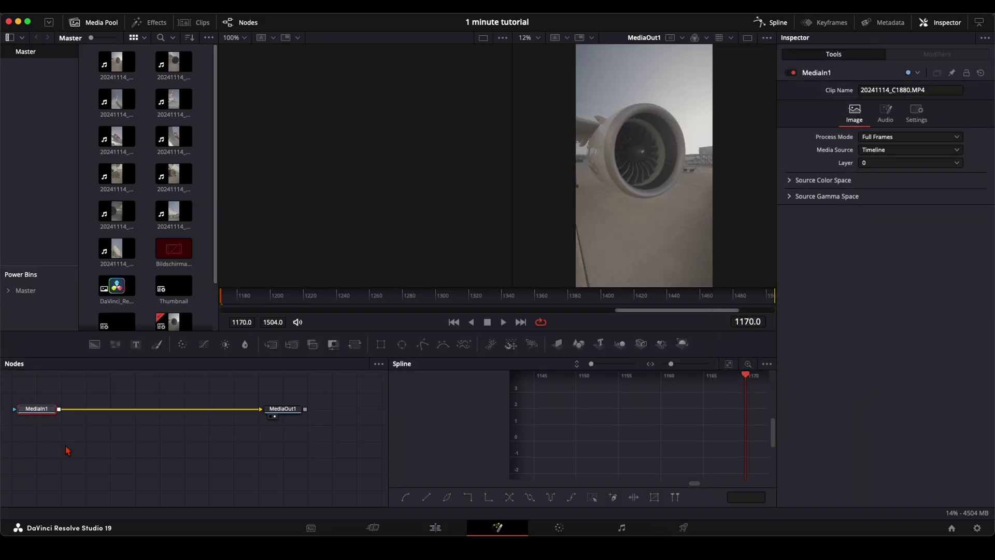
{"action": "key", "text": "shift+space"}
{"action": "type", "text": "tracker"}
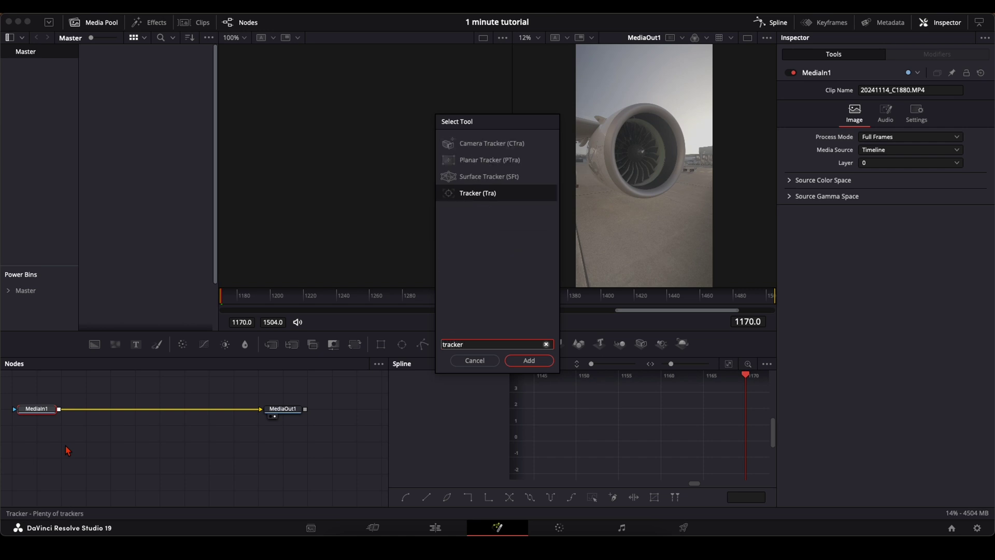
{"action": "key", "text": "Return"}
Place the tracker on the engine's hub and track it forward with Adaptive Mode set to Best match.
{"action": "left_click_drag", "start_coordinate": [613, 110], "coordinate": [642, 153]}
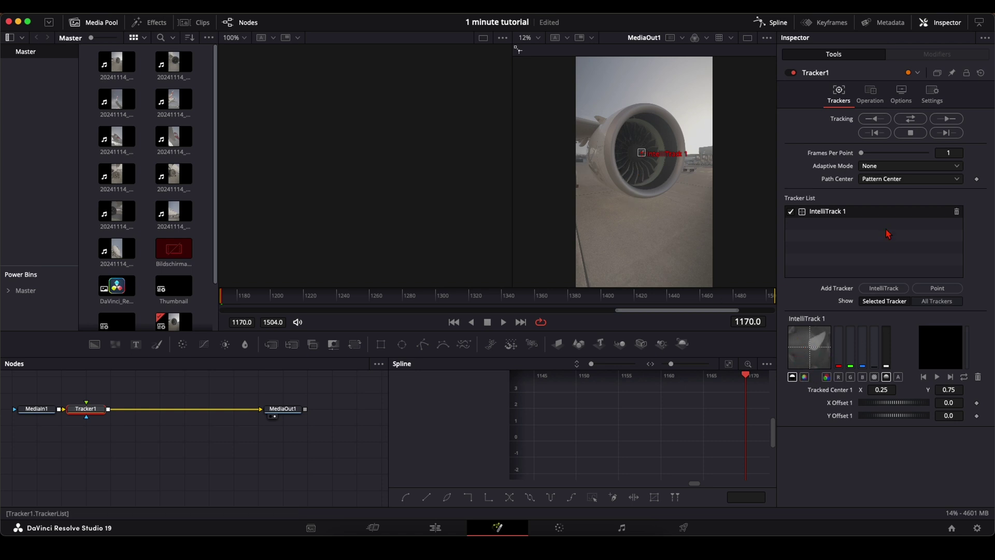
{"action": "left_click", "coordinate": [868, 169]}
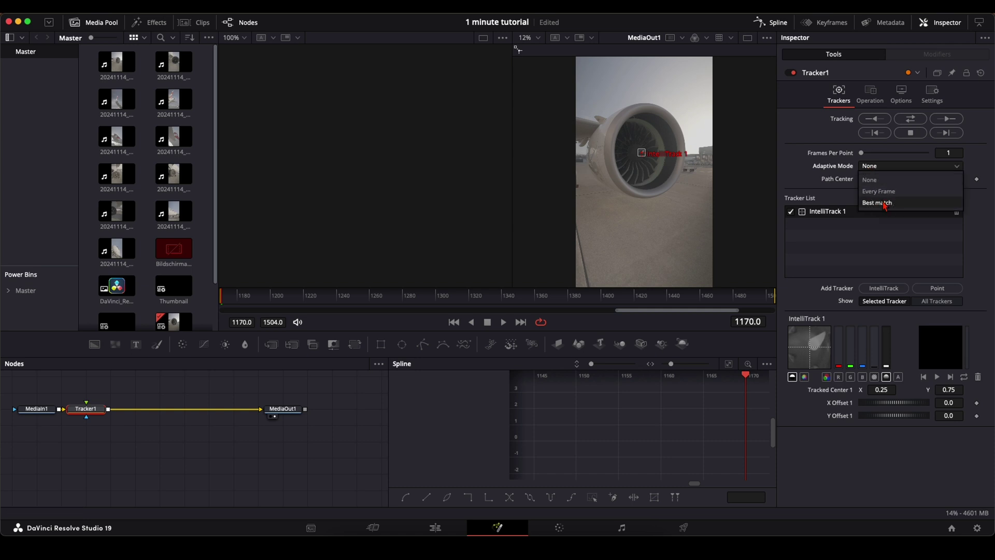
{"action": "left_click", "coordinate": [885, 203]}
{"action": "left_click", "coordinate": [943, 120]}
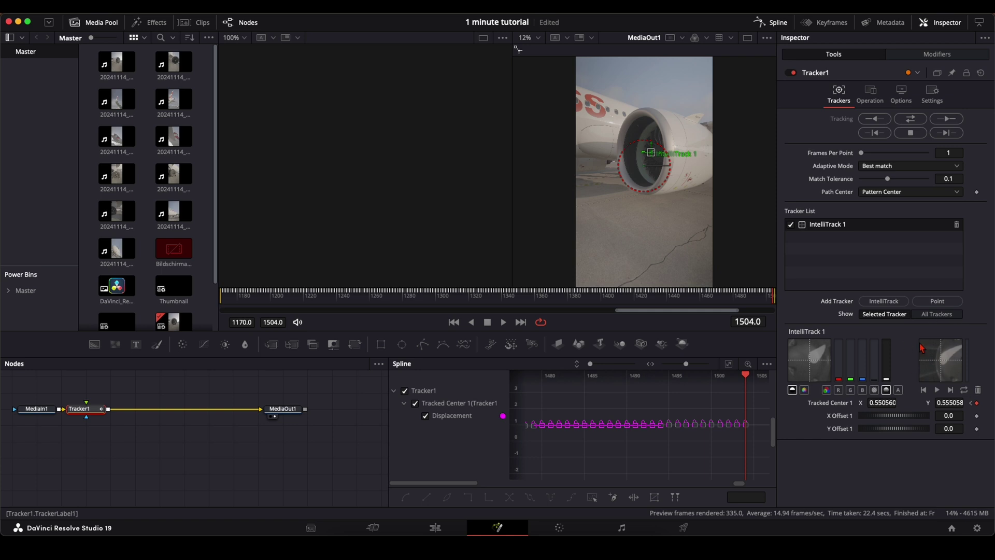
Set the tracker's Operation to Match Move and its Merge mode to BG only, and check the clip's end.
{"action": "left_click", "coordinate": [874, 102]}
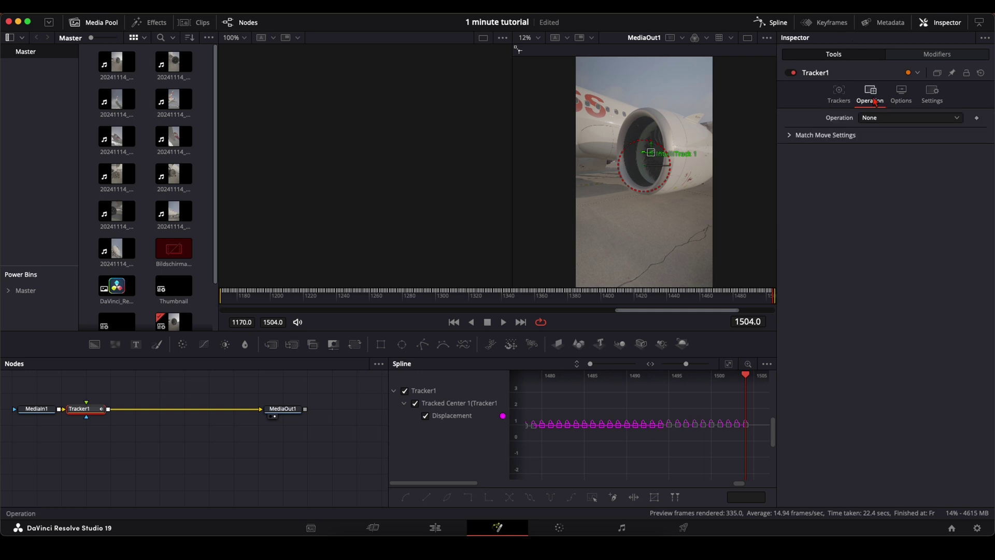
{"action": "left_click", "coordinate": [870, 118]}
{"action": "left_click", "coordinate": [876, 144]}
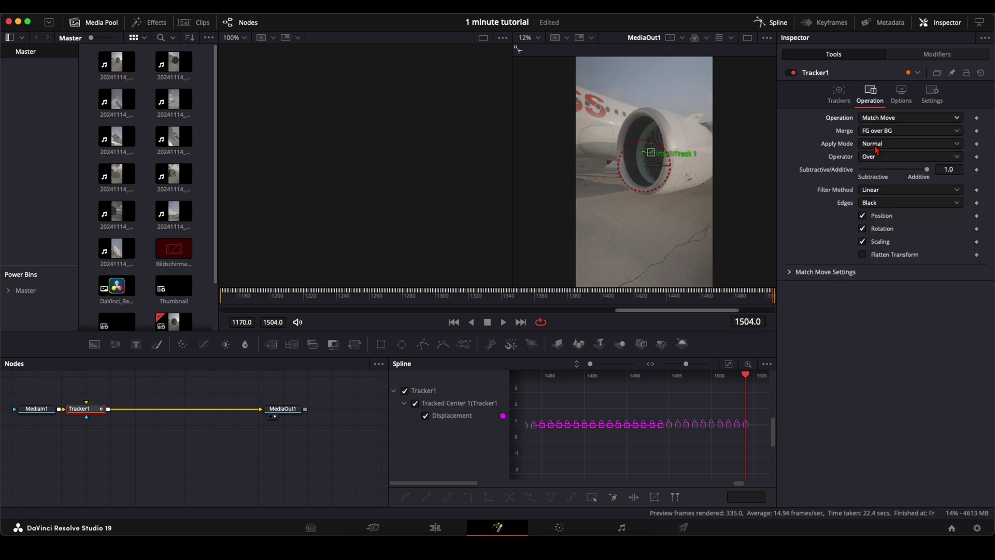
{"action": "left_click", "coordinate": [880, 145]}
{"action": "left_click", "coordinate": [881, 146]}
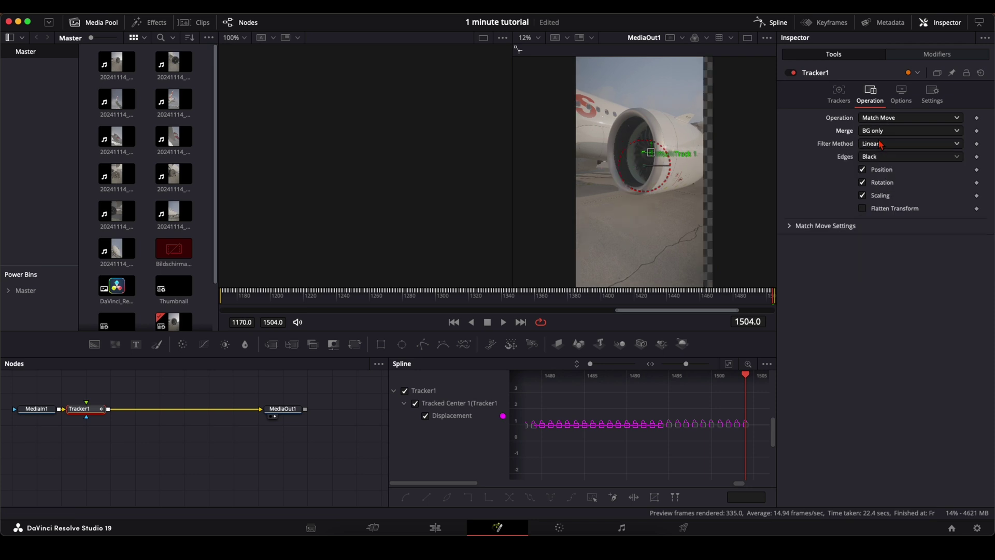
{"action": "mouse_move", "coordinate": [772, 300]}
{"action": "left_mouse_down"}
{"action": "mouse_move", "coordinate": [446, 322]}
{"action": "mouse_move", "coordinate": [322, 295]}
{"action": "mouse_move", "coordinate": [248, 298]}
{"action": "mouse_move", "coordinate": [771, 296]}
{"action": "left_mouse_up"}
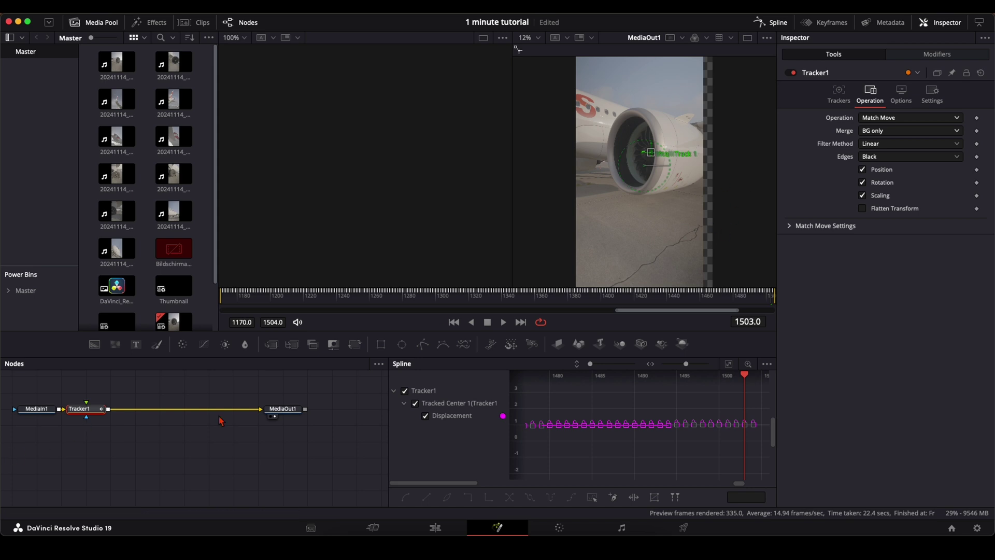
Add a Transform node after Tracker1 and adjust its Size and Pivot X and Y to fill the frame, then review the clip.
{"action": "type", "text": "trans"}
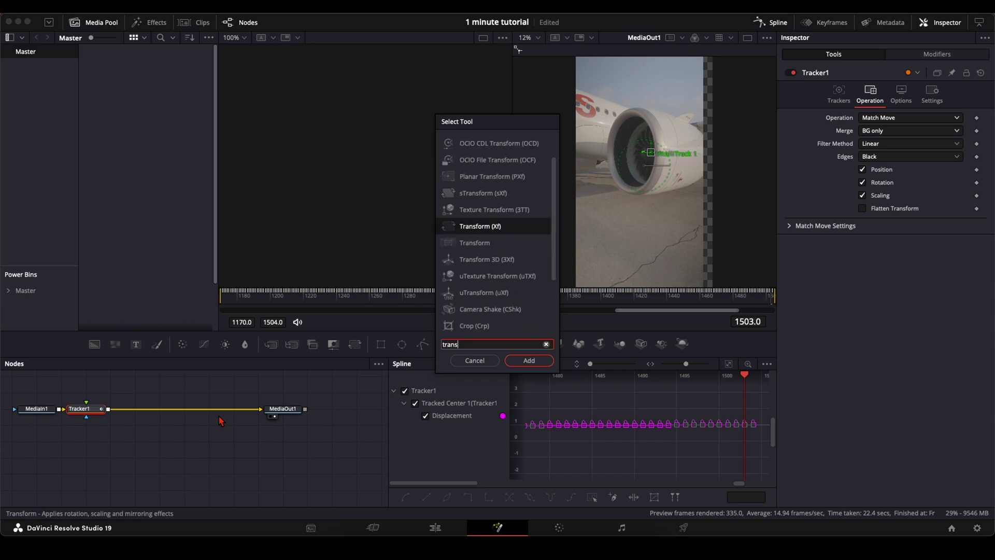
{"action": "key", "text": "Return"}
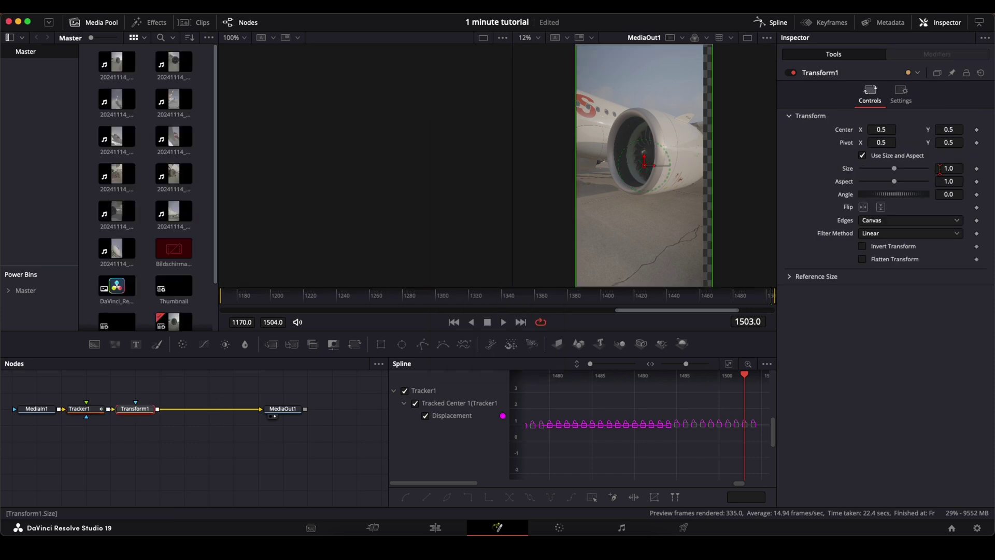
{"action": "mouse_move", "coordinate": [946, 168]}
{"action": "left_mouse_down"}
{"action": "mouse_move", "coordinate": [964, 164]}
{"action": "mouse_move", "coordinate": [511, 167]}
{"action": "mouse_move", "coordinate": [945, 169]}
{"action": "left_mouse_up"}
{"action": "left_click_drag", "start_coordinate": [881, 143], "coordinate": [772, 147]}
{"action": "left_click_drag", "start_coordinate": [925, 146], "coordinate": [944, 144]}
{"action": "left_click_drag", "start_coordinate": [775, 308], "coordinate": [719, 299]}
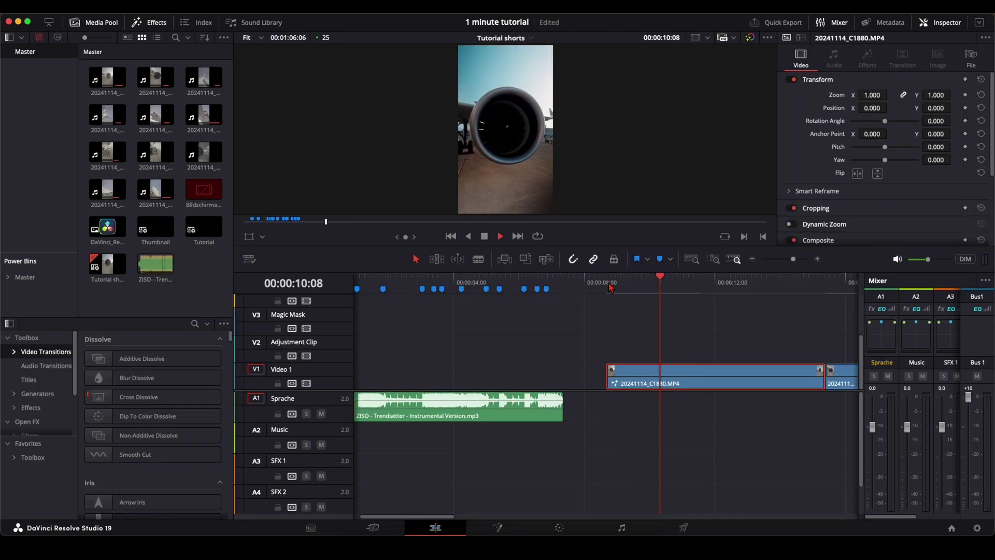
{"action": "scroll", "coordinate": [610, 288], "scroll_direction": "down", "scroll_amount": 2}
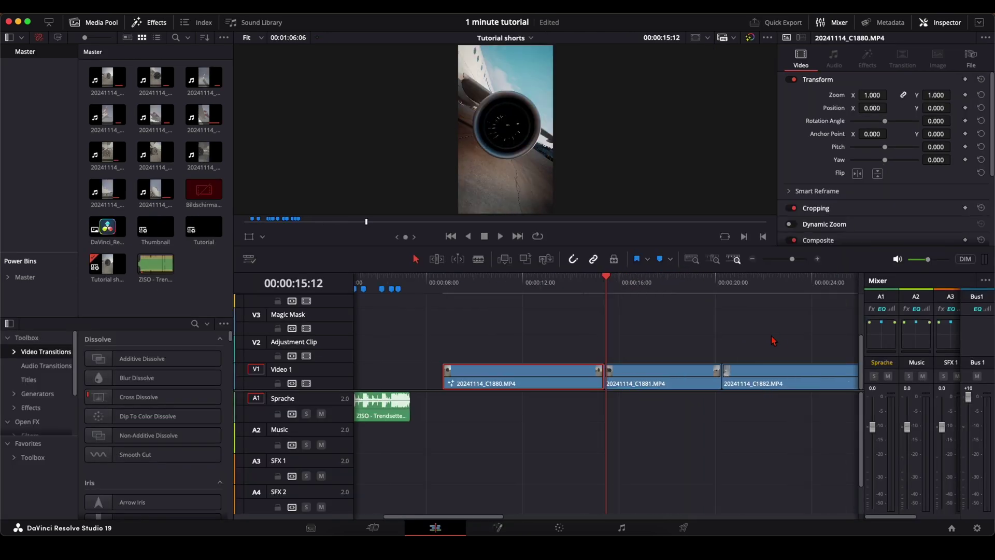
Open 20241114_C1881.MP4 from its start on the Fusion page and add a Tracker node after MediaIn1.
{"action": "left_click", "coordinate": [603, 292]}
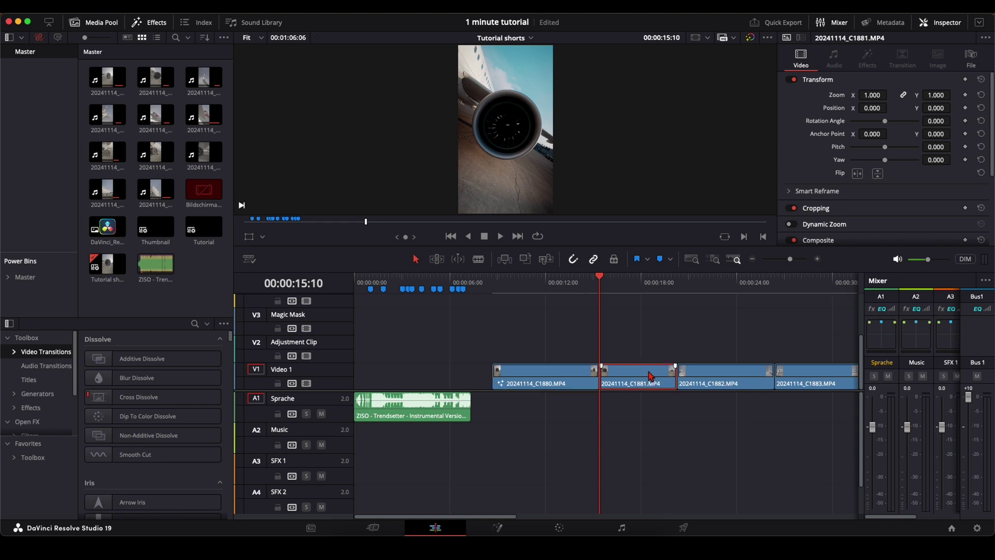
{"action": "key", "text": "shift+5"}
{"action": "key", "text": "shift+space"}
{"action": "type", "text": "background"}
{"action": "key", "text": "Escape"}
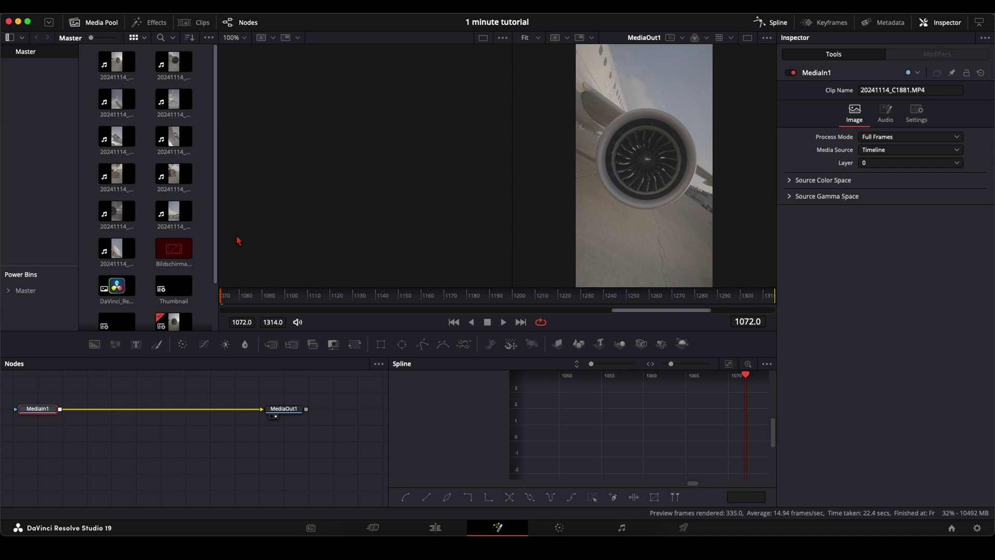
{"action": "key", "text": "shift+space"}
{"action": "type", "text": "track"}
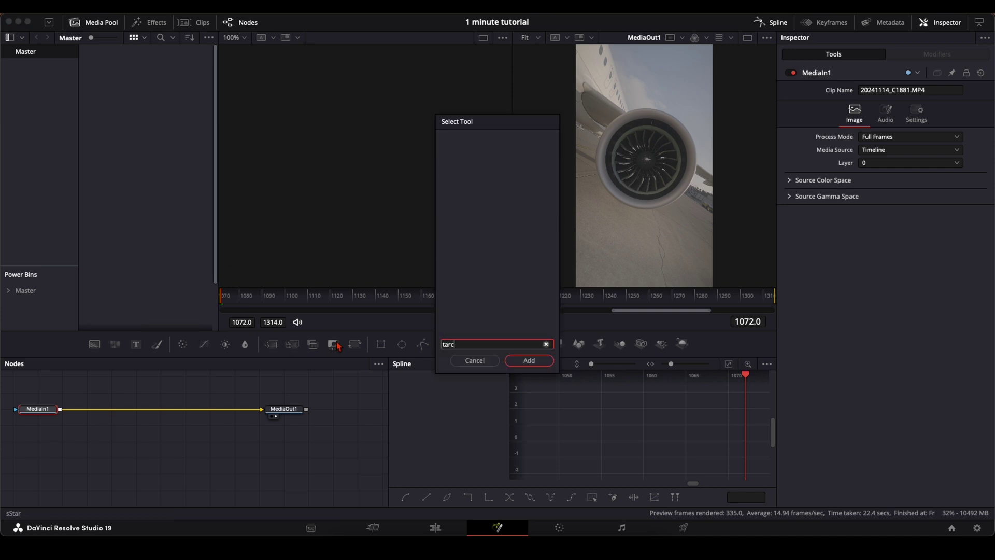
{"action": "key", "text": "Return"}
Set the Tracker's Adaptive Mode to Best match and track the engine's hub forward through 20241114_C1881.MP4.
{"action": "left_click", "coordinate": [886, 166]}
{"action": "left_click", "coordinate": [888, 203]}
{"action": "left_click", "coordinate": [955, 120]}
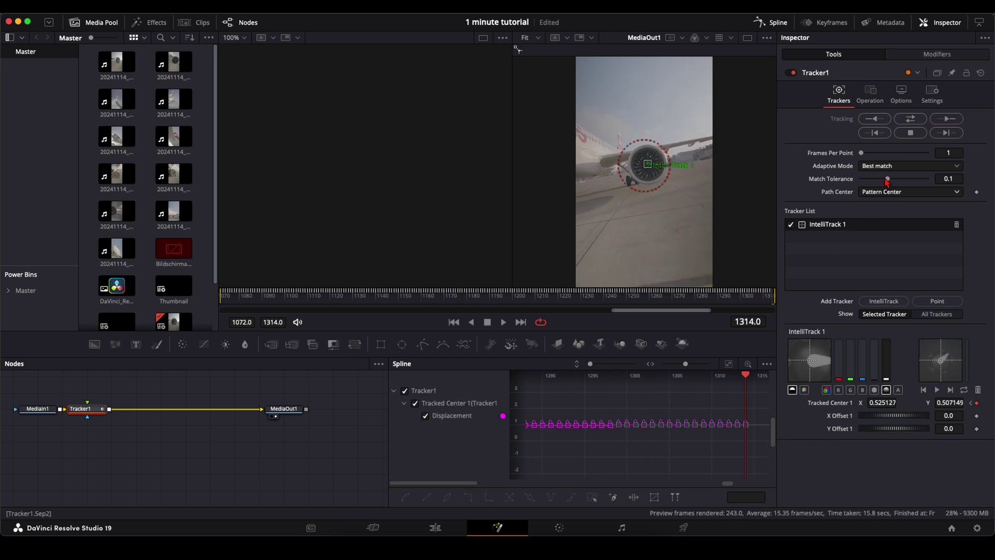
Set the engine clip tracker's Operation to Match Move and its Merge mode to BG only.
{"action": "left_click", "coordinate": [881, 104]}
{"action": "left_click", "coordinate": [882, 118]}
{"action": "left_click", "coordinate": [880, 142]}
{"action": "left_click", "coordinate": [883, 131]}
{"action": "left_click", "coordinate": [883, 143]}
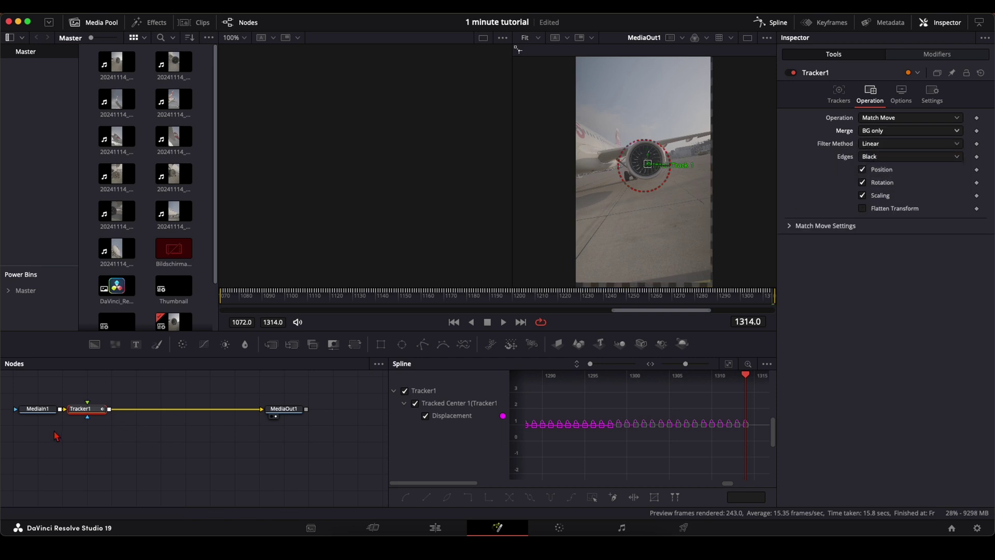
Add a Transform node after Tracker1, adjust its Size to fill the frame, and play the clip on the Edit page.
{"action": "key", "text": "shift+space"}
{"action": "type", "text": "transform"}
{"action": "key", "text": "Return"}
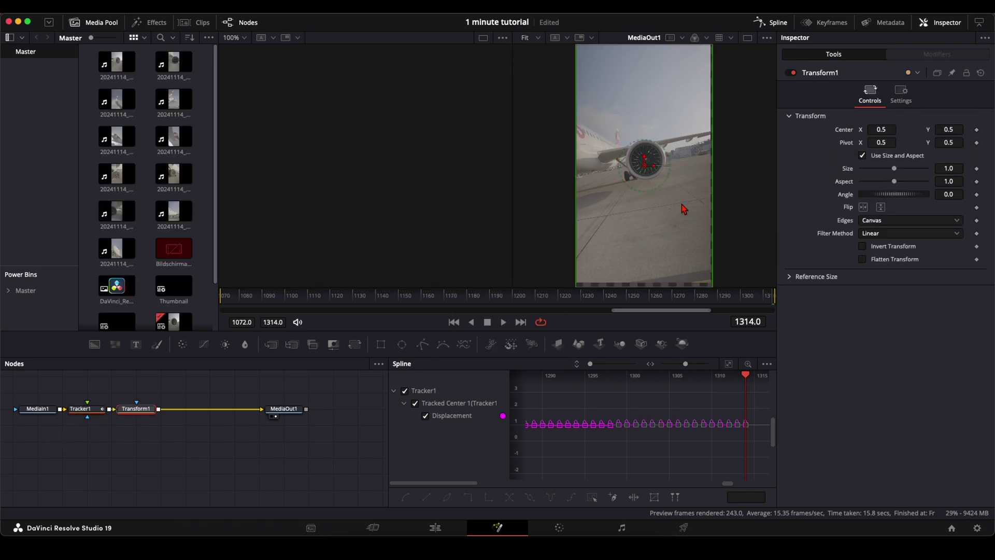
{"action": "left_click_drag", "start_coordinate": [938, 170], "coordinate": [601, 151]}
{"action": "left_click", "coordinate": [449, 526]}
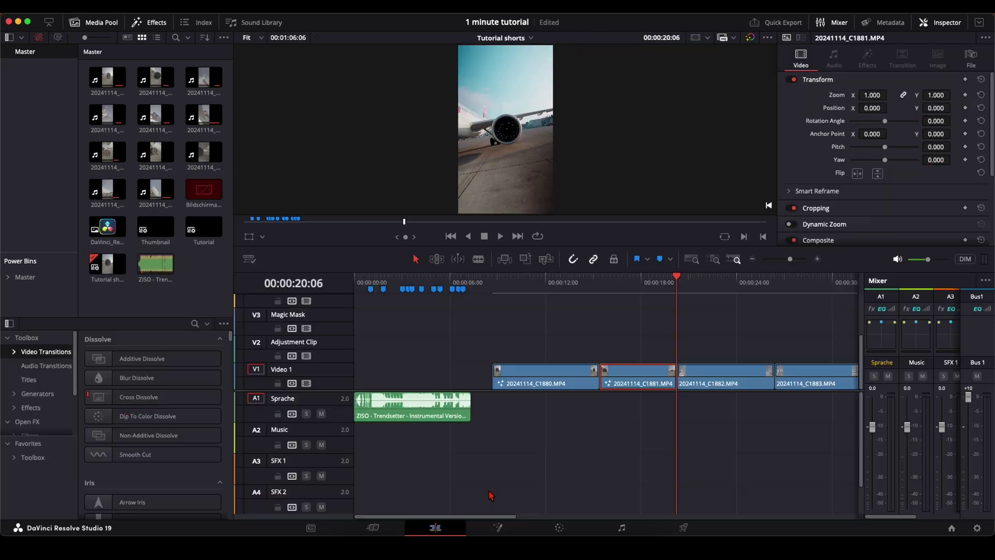
{"action": "left_click", "coordinate": [598, 291]}
{"action": "key", "text": "space"}
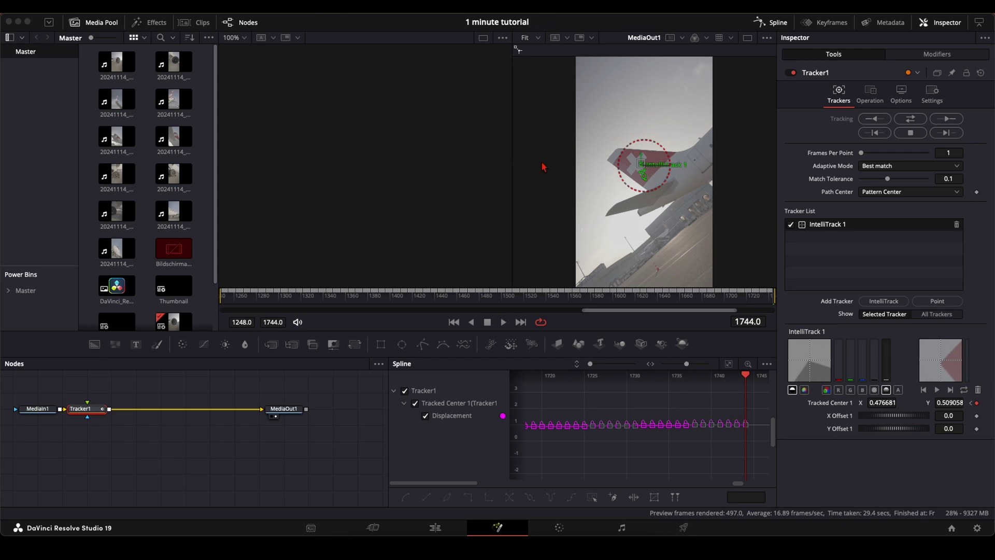
Set the Operation of the tail-fin clip's tracker to Match Move.
{"action": "left_click", "coordinate": [869, 94]}
{"action": "left_click", "coordinate": [881, 118]}
{"action": "left_click", "coordinate": [879, 143]}
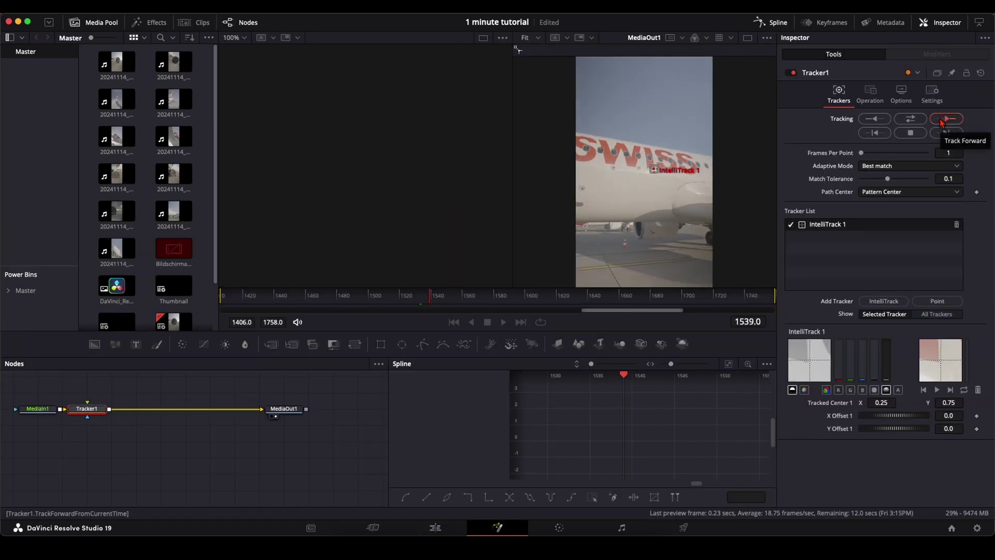
Track the SWISS fuselage clip and the aircraft nose clip forward from their tracked points.
{"action": "left_click", "coordinate": [942, 121]}
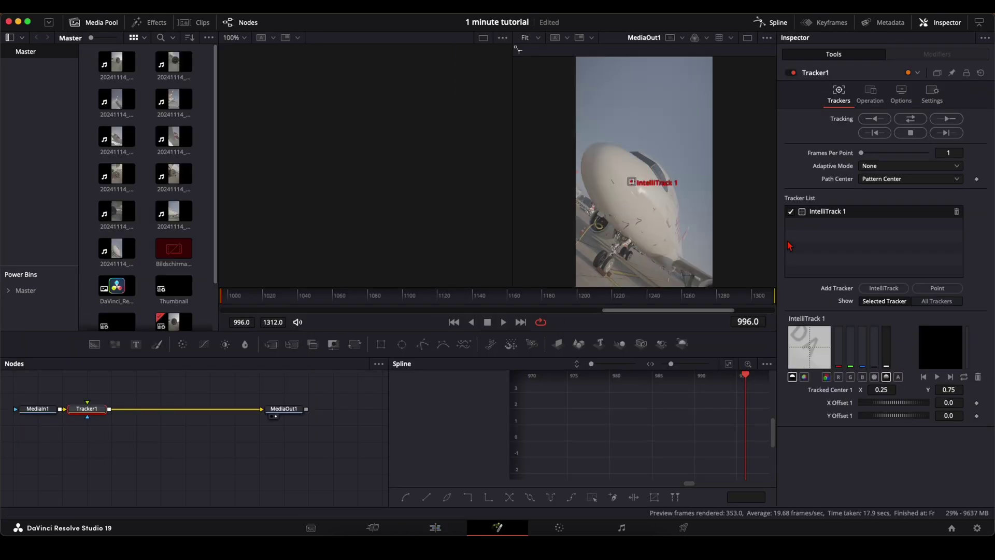
{"action": "left_click", "coordinate": [946, 119]}
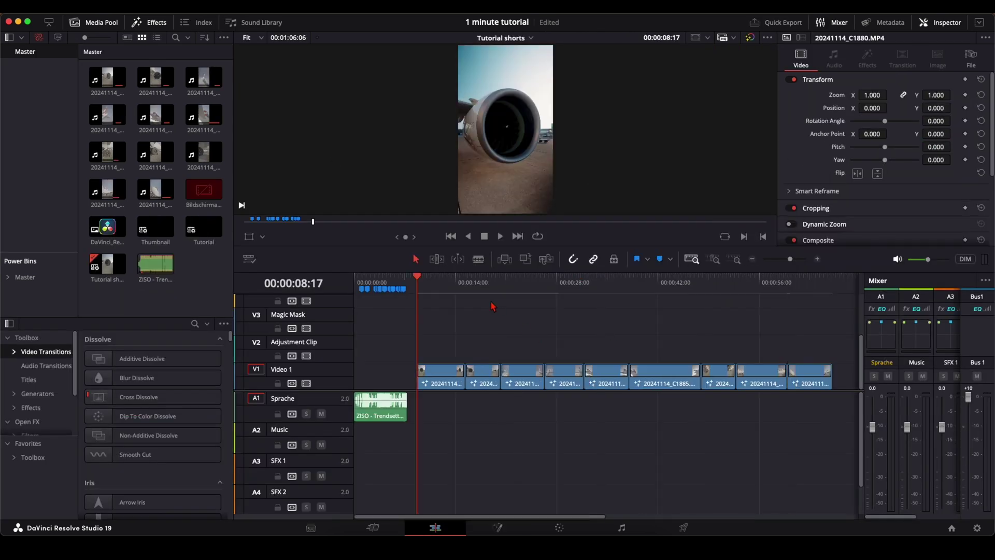
Convert each of the nine tracked clips on Video 1 into its own Fusion clip.
{"action": "right_click", "coordinate": [435, 375]}
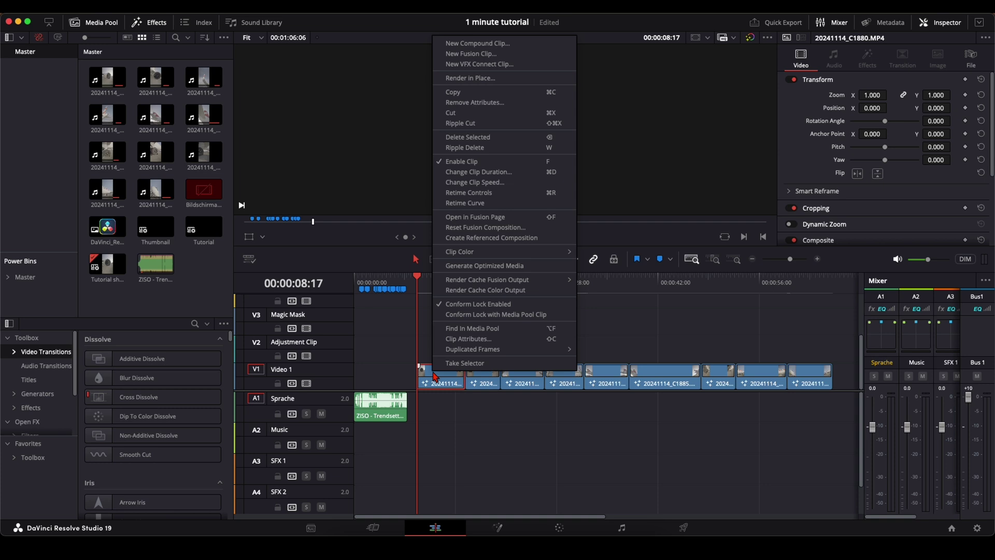
{"action": "left_click", "coordinate": [493, 58]}
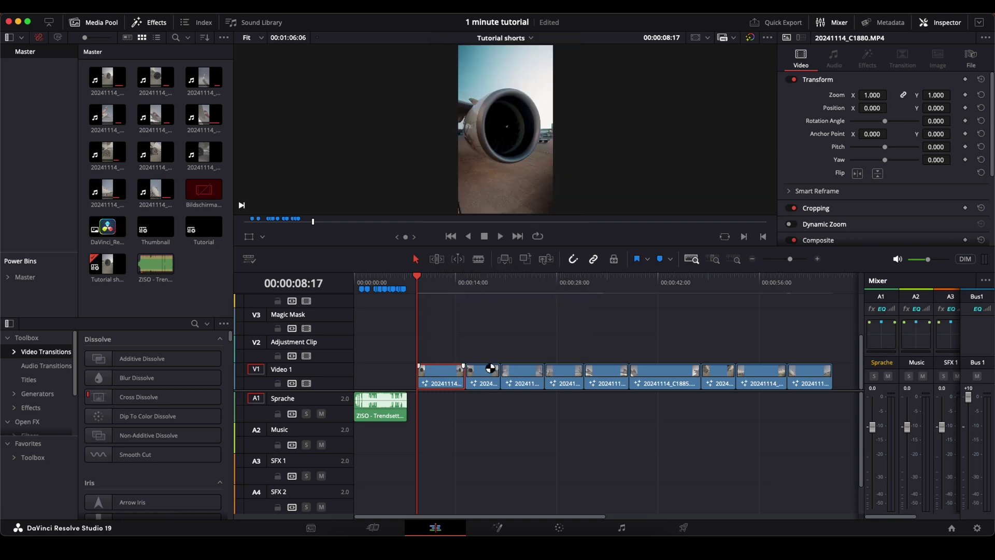
{"action": "right_click", "coordinate": [720, 377]}
{"action": "left_click", "coordinate": [765, 59]}
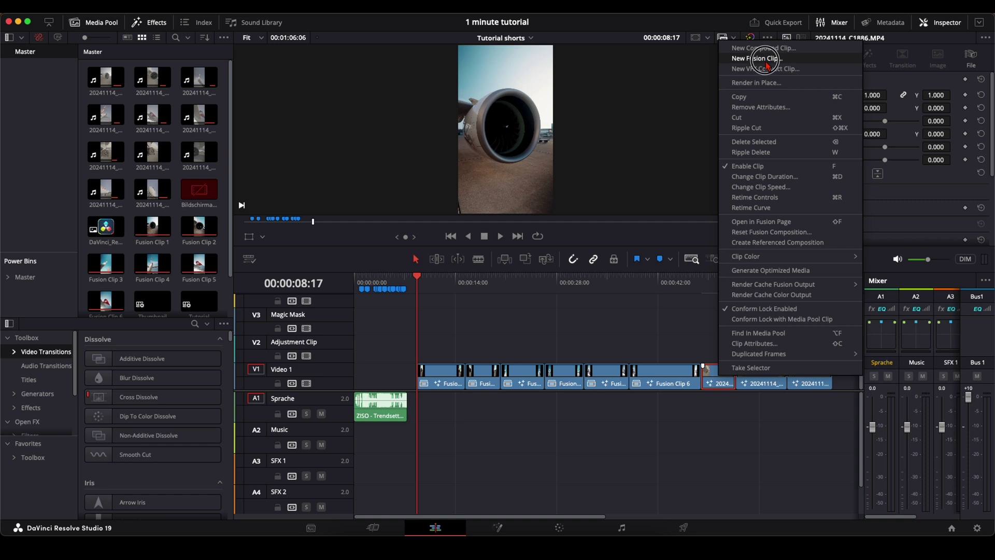
{"action": "right_click", "coordinate": [806, 382]}
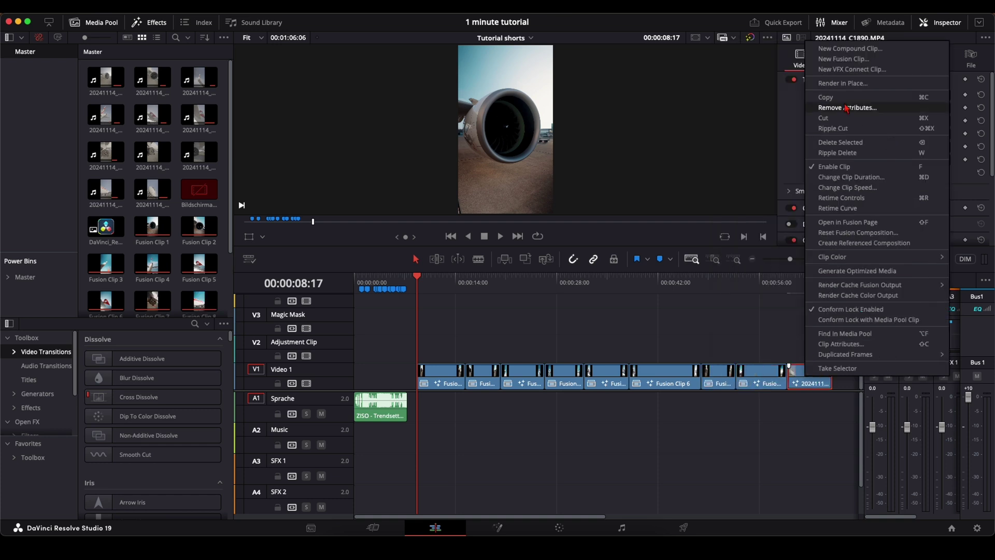
{"action": "left_click", "coordinate": [844, 60]}
Open Fusion Clip 1 in its own timeline to inspect it, and move all Fusion clips to the Tutorial shorts timeline's start.
{"action": "key", "text": "super+equal"}
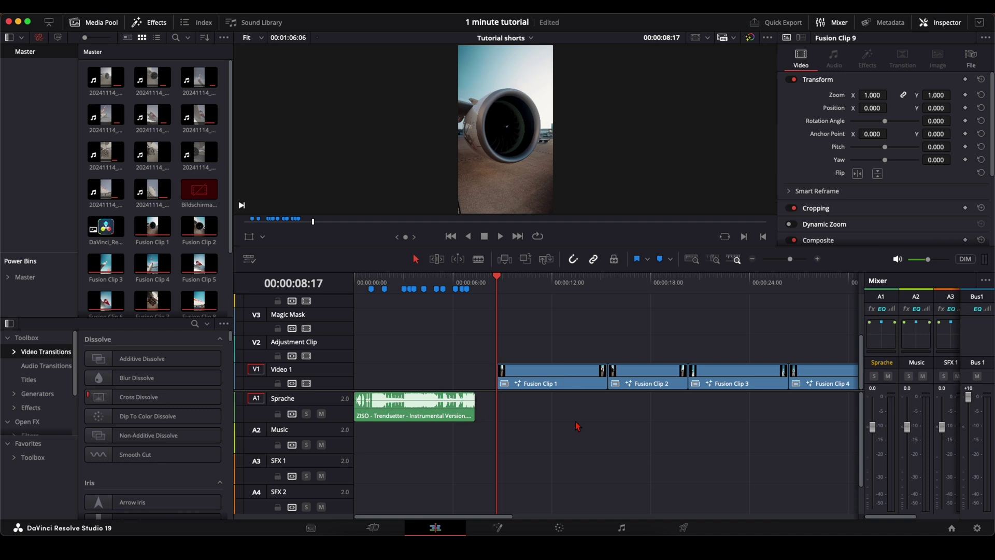
{"action": "right_click", "coordinate": [552, 381]}
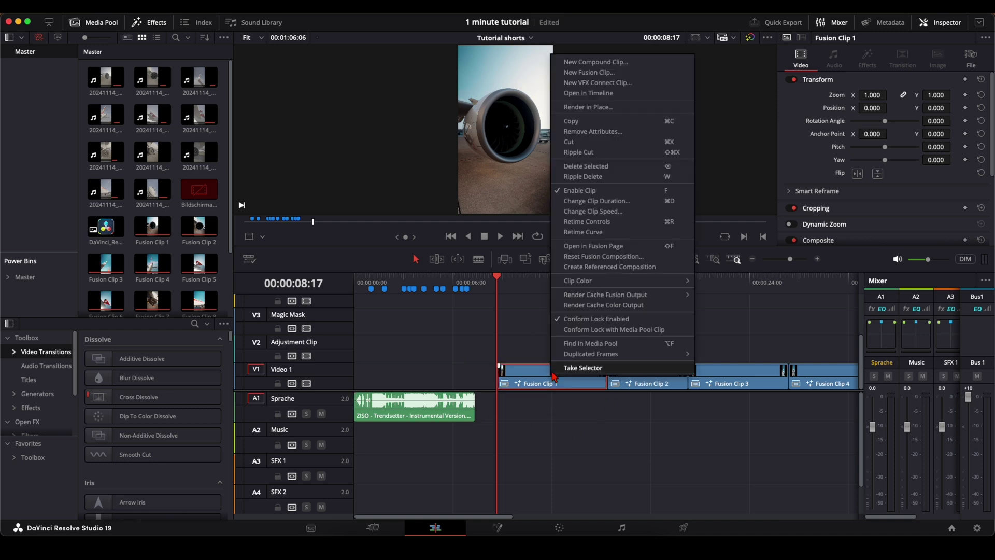
{"action": "left_click", "coordinate": [587, 96]}
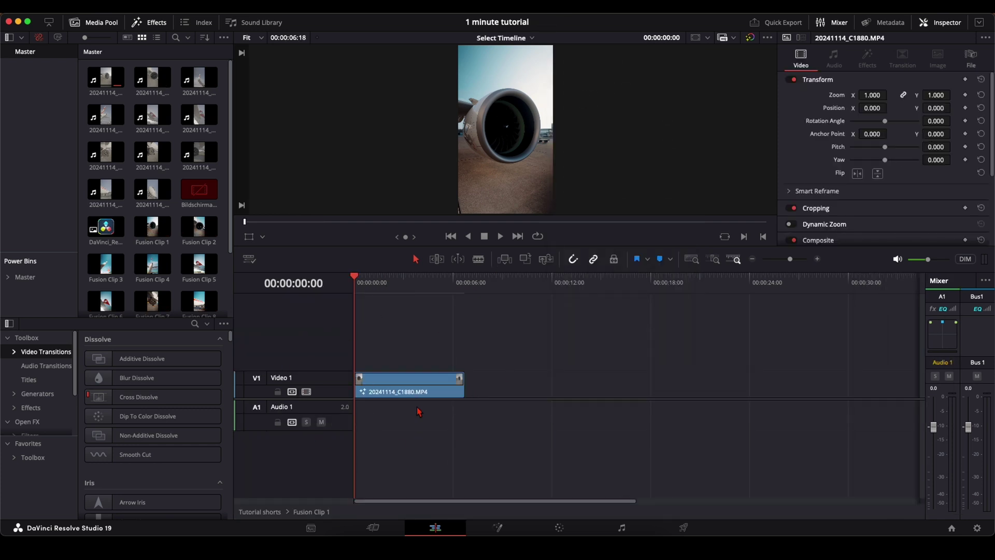
{"action": "left_click_drag", "start_coordinate": [382, 300], "coordinate": [353, 290]}
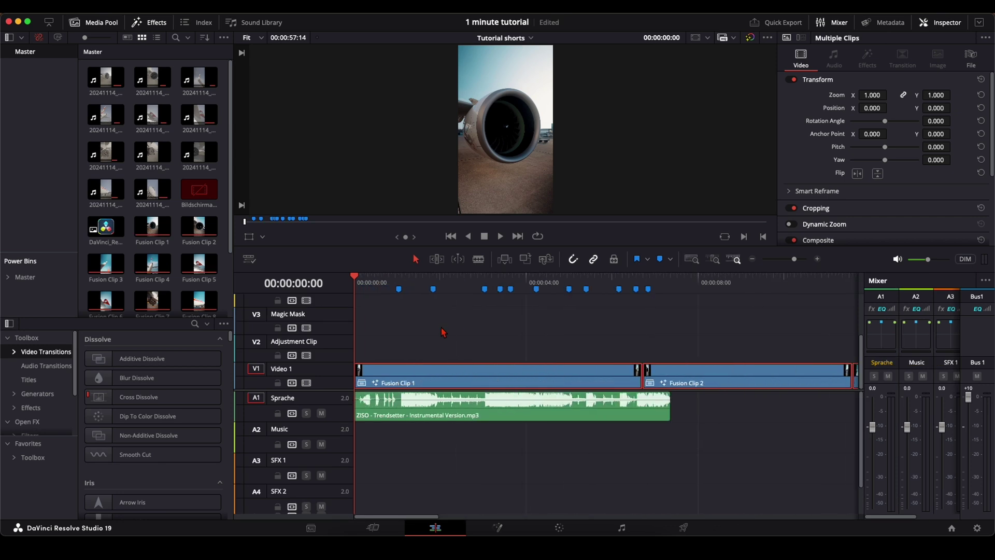
Move Fusion Clip 9 ahead of all the other clips to the first position on Video 1.
{"action": "key", "text": "super+equal"}
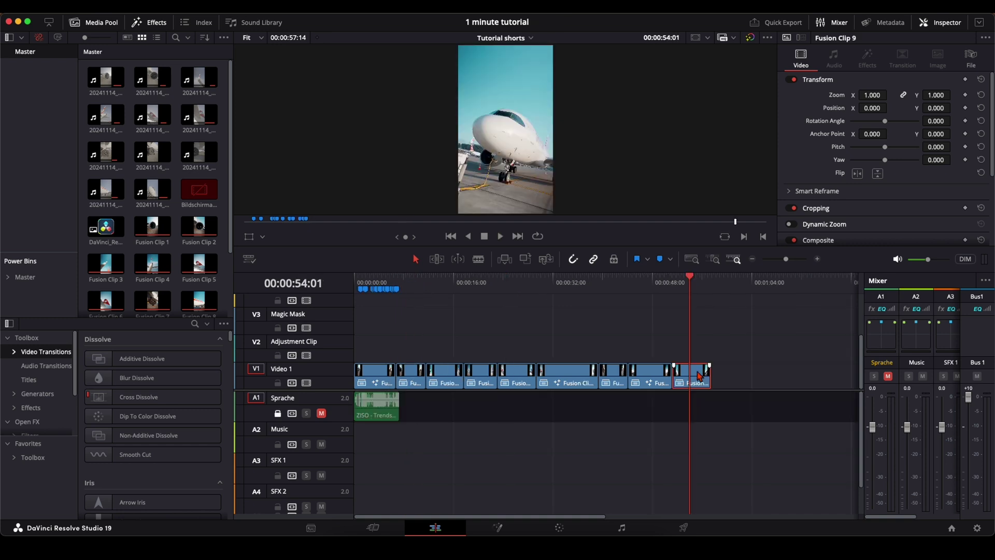
{"action": "key", "text": "super+shift+comma"}
{"action": "key", "text": "super+shift+comma"}
{"action": "key", "text": "super+shift+comma"}
{"action": "key", "text": "super+shift+comma"}
{"action": "key", "text": "super+shift+comma"}
{"action": "key", "text": "super+shift+comma"}
{"action": "key", "text": "super+shift+comma"}
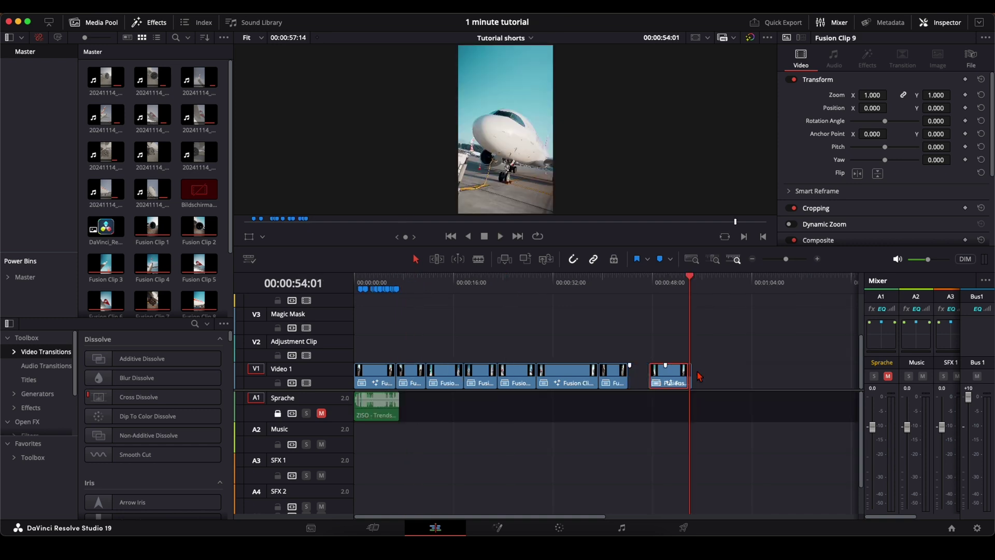
{"action": "key", "text": "super+shift+comma"}
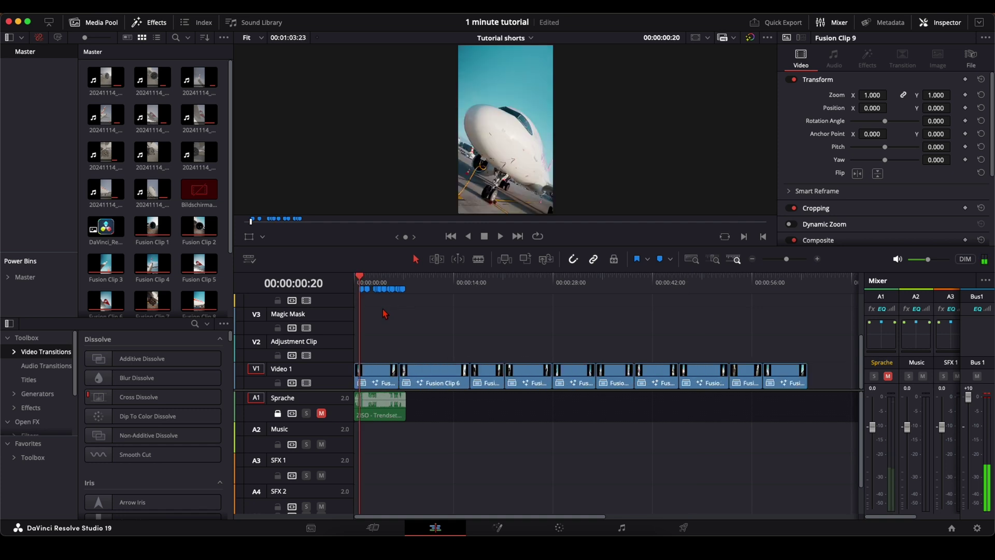
Review the reordered Fusion clips on Video 1 by sampling each one along the timeline.
{"action": "left_click_drag", "start_coordinate": [361, 278], "coordinate": [374, 282]}
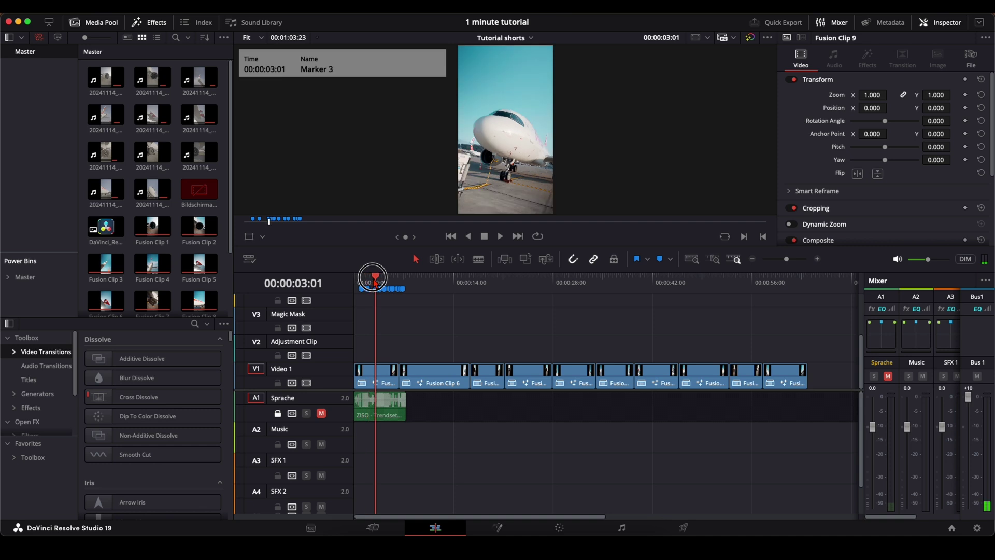
{"action": "key", "text": "space"}
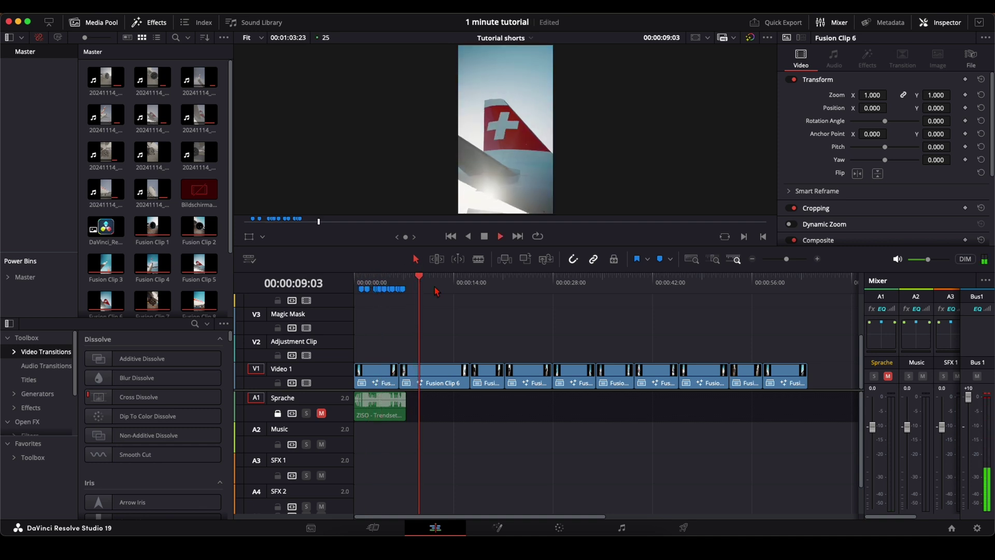
{"action": "left_click", "coordinate": [479, 288]}
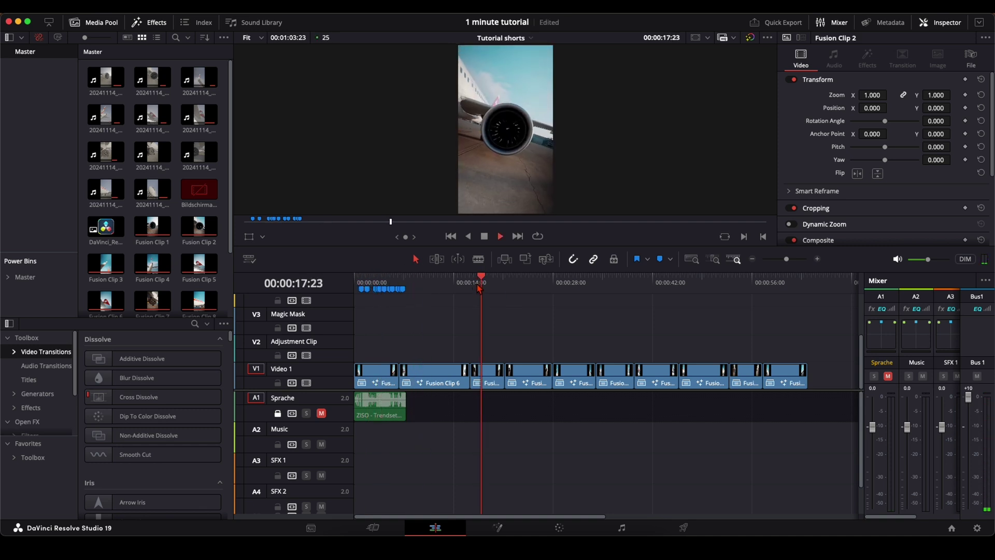
{"action": "left_click", "coordinate": [525, 288]}
{"action": "key", "text": "space"}
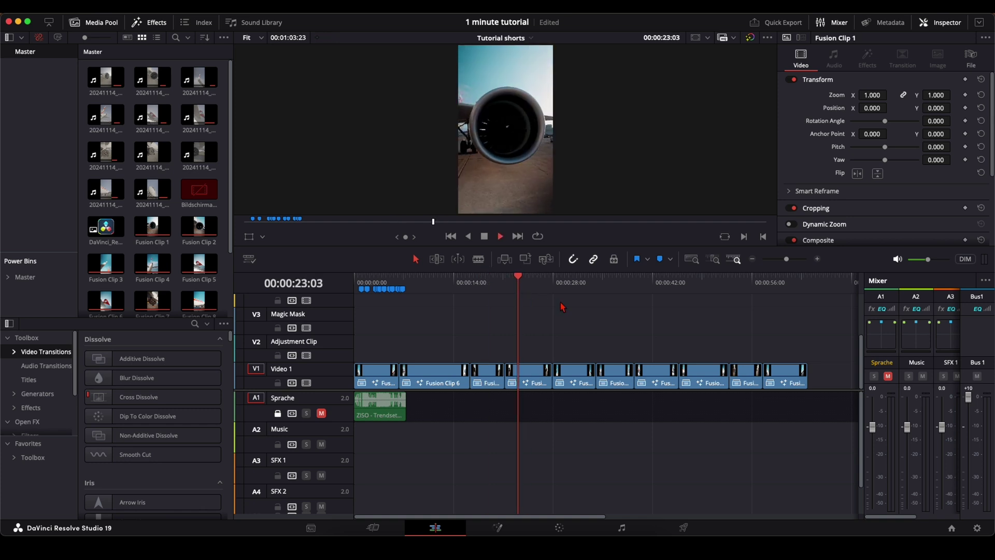
{"action": "left_click", "coordinate": [570, 289]}
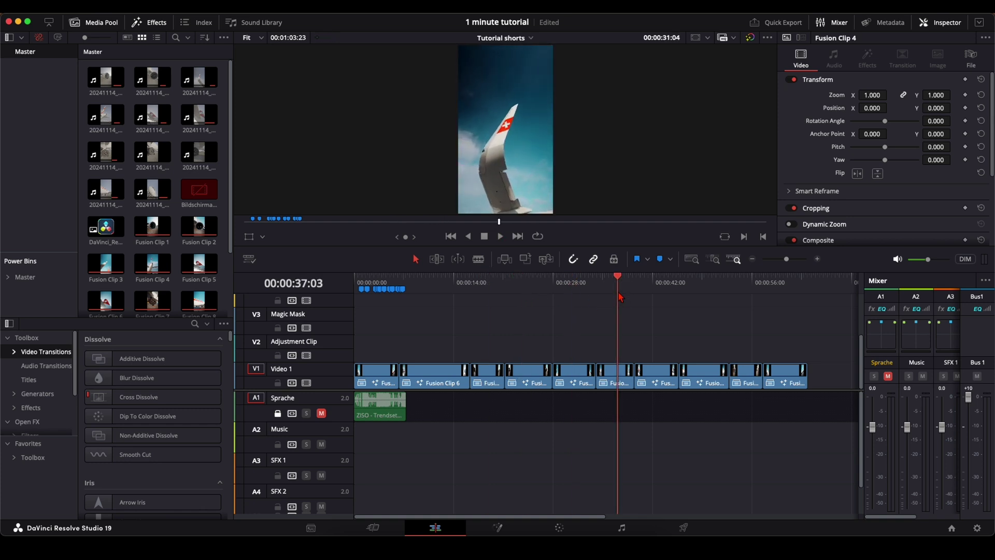
{"action": "key", "text": "space"}
{"action": "left_click", "coordinate": [661, 289]}
{"action": "left_click", "coordinate": [704, 289]}
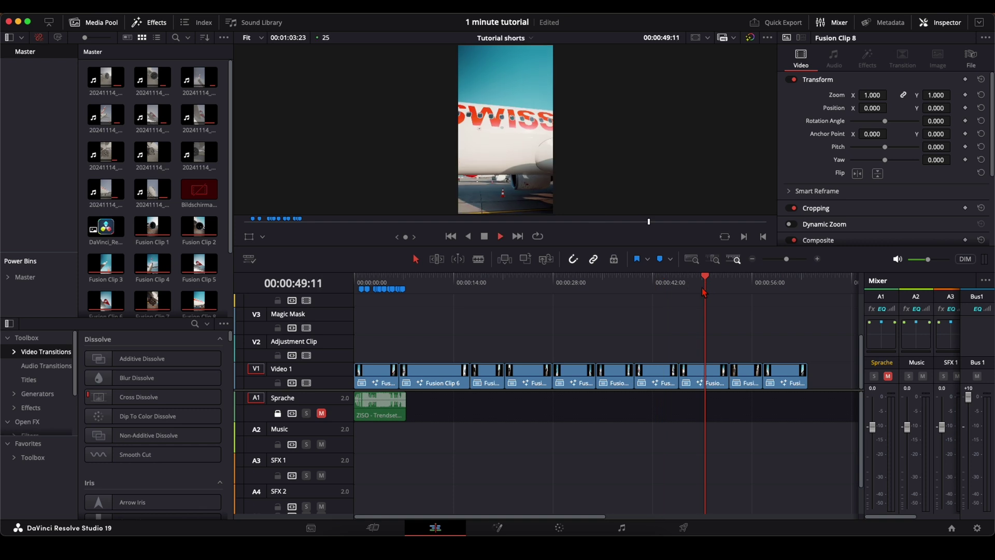
{"action": "left_click", "coordinate": [739, 289]}
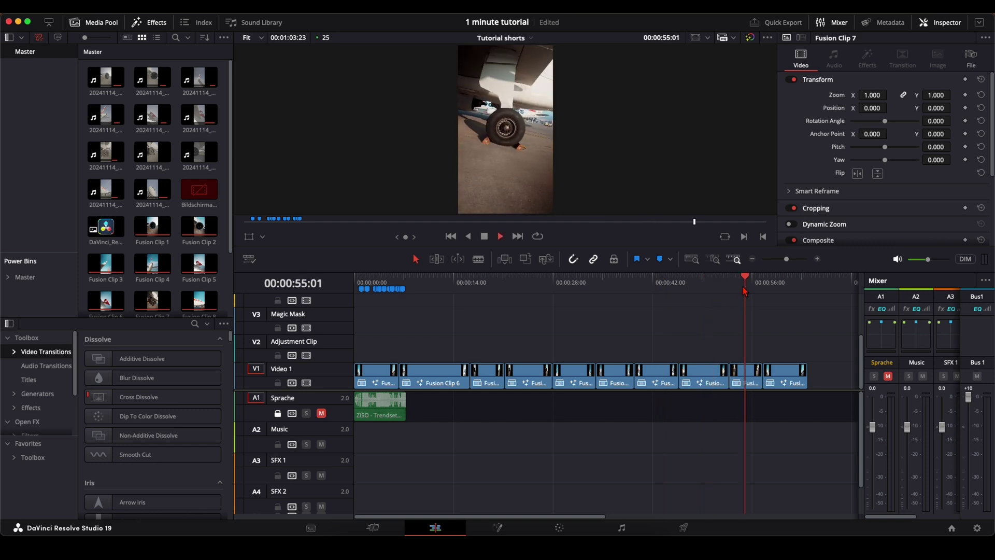
{"action": "left_click", "coordinate": [779, 286]}
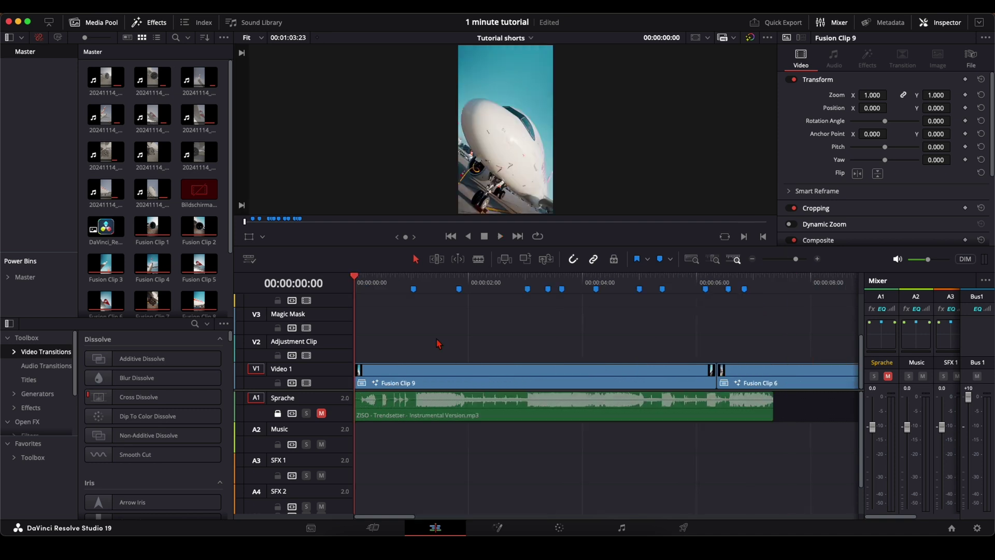
Unmute the Sprache track, play the music from the start, and place the playhead on Marker 1 at 00:00:01:01.
{"action": "left_click", "coordinate": [321, 413]}
{"action": "key", "text": "space"}
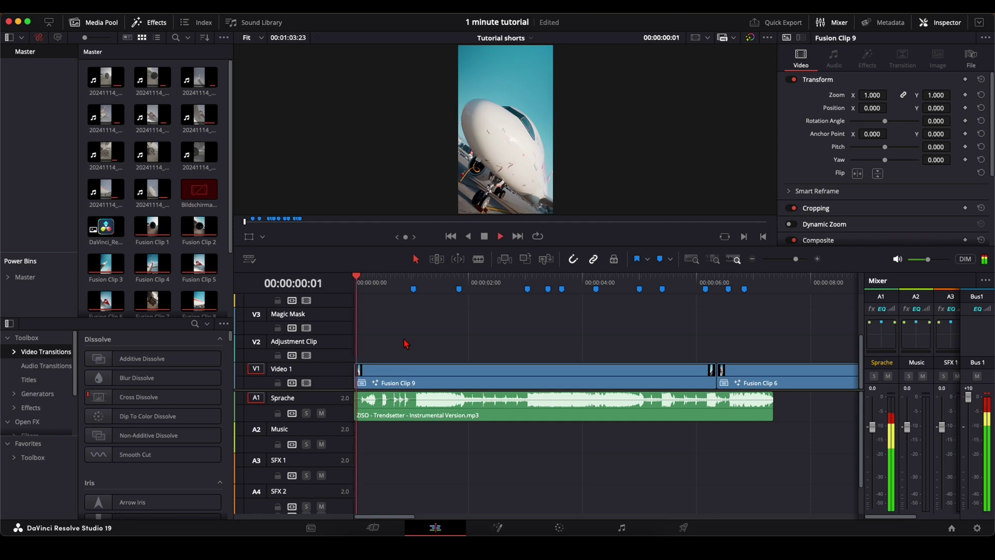
{"action": "key", "text": "space"}
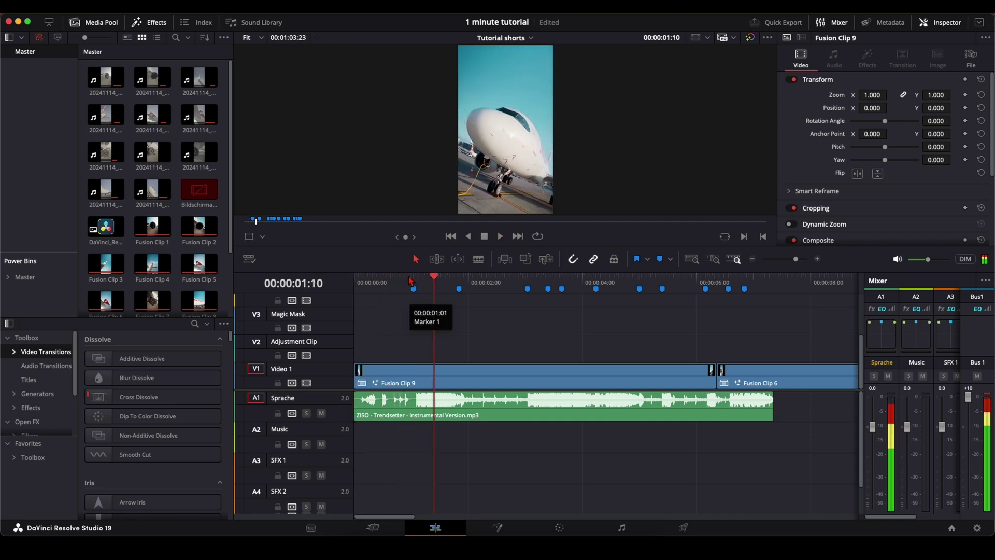
{"action": "key", "text": "shift+Up"}
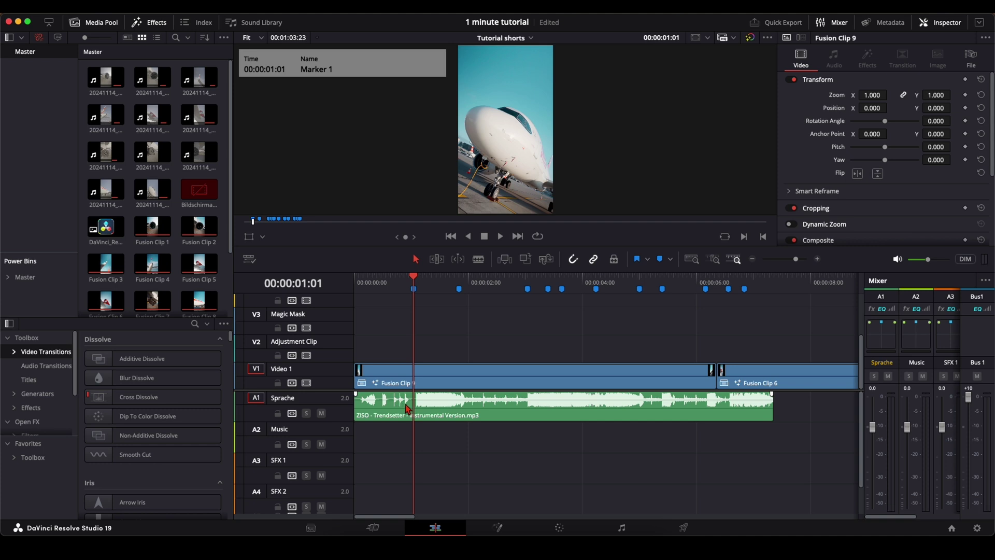
Move Fusion Clip 9 up to the Magic Mask track and disable it, and start Fusion Clip 6 at Marker 1 on Video 1.
{"action": "left_click_drag", "start_coordinate": [430, 383], "coordinate": [432, 338]}
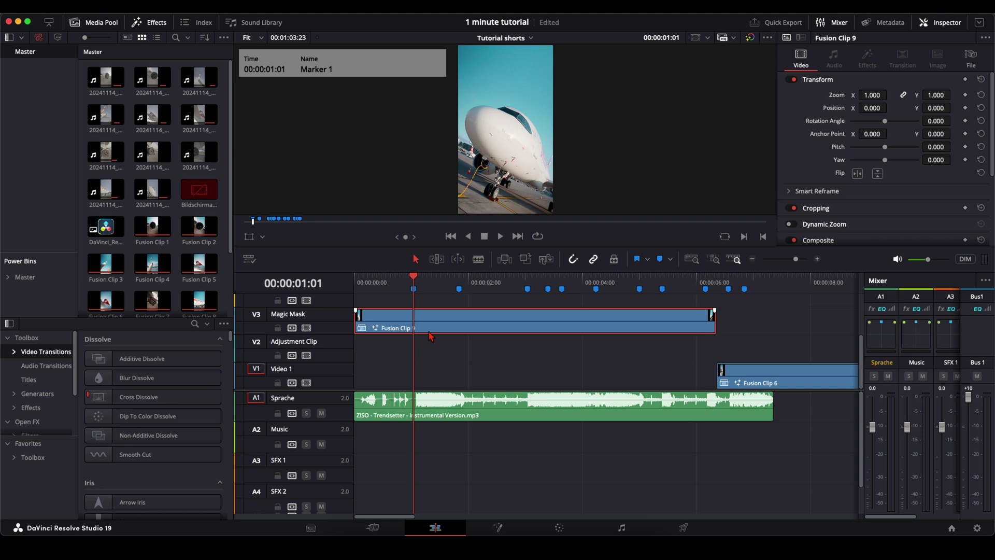
{"action": "key", "text": "d"}
{"action": "left_click_drag", "start_coordinate": [762, 382], "coordinate": [461, 383]}
{"action": "key", "text": "space"}
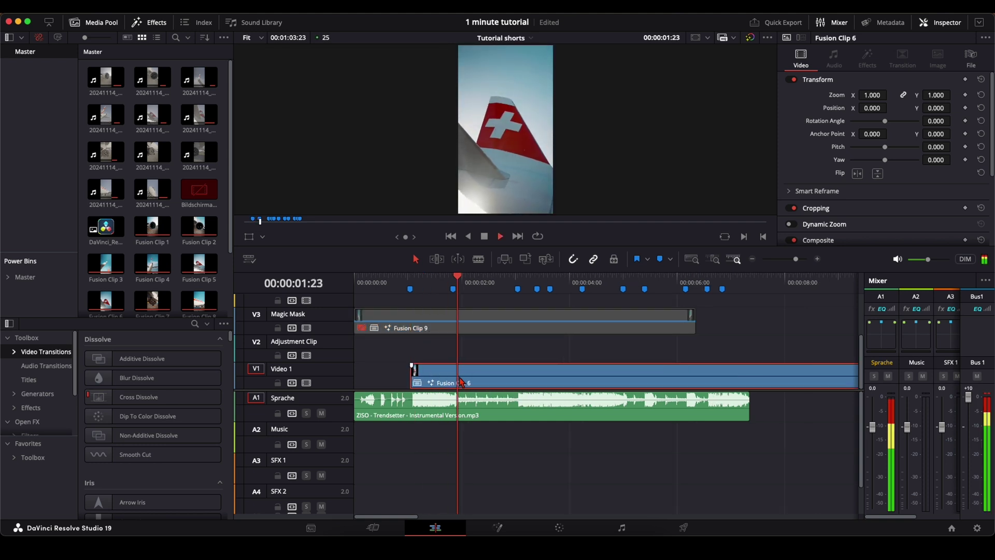
Play Fusion Clip 6 with the music from Marker 1, check the span to Marker 3, and return the playhead to Marker 1.
{"action": "left_click", "coordinate": [413, 283]}
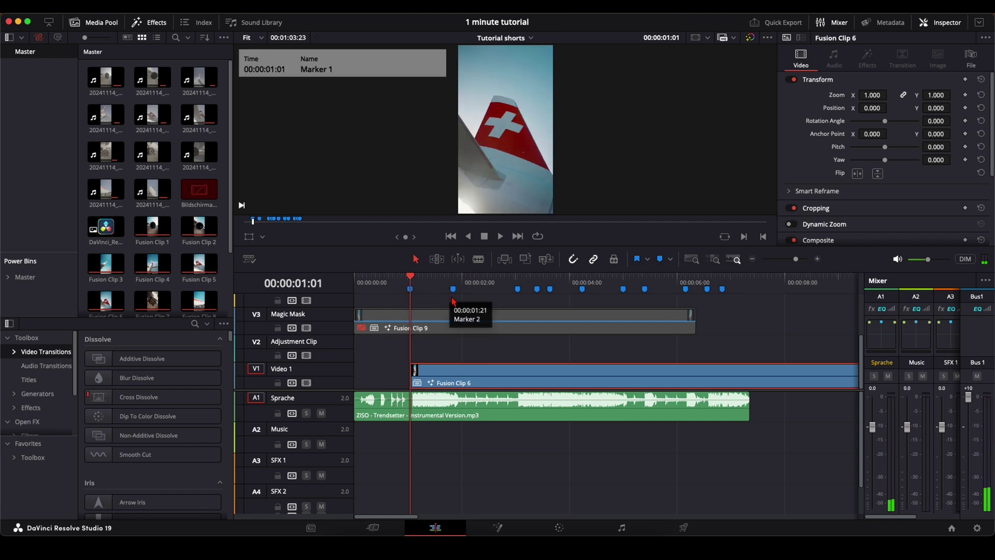
{"action": "key", "text": "space"}
{"action": "key", "text": "space"}
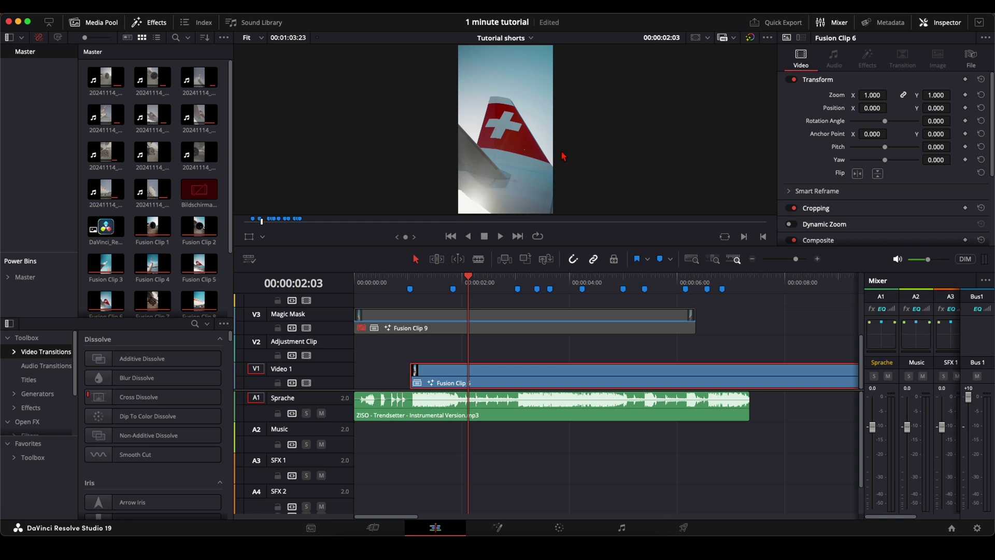
{"action": "mouse_move", "coordinate": [466, 282]}
{"action": "left_mouse_down"}
{"action": "mouse_move", "coordinate": [489, 282]}
{"action": "mouse_move", "coordinate": [455, 282]}
{"action": "mouse_move", "coordinate": [520, 283]}
{"action": "left_mouse_up"}
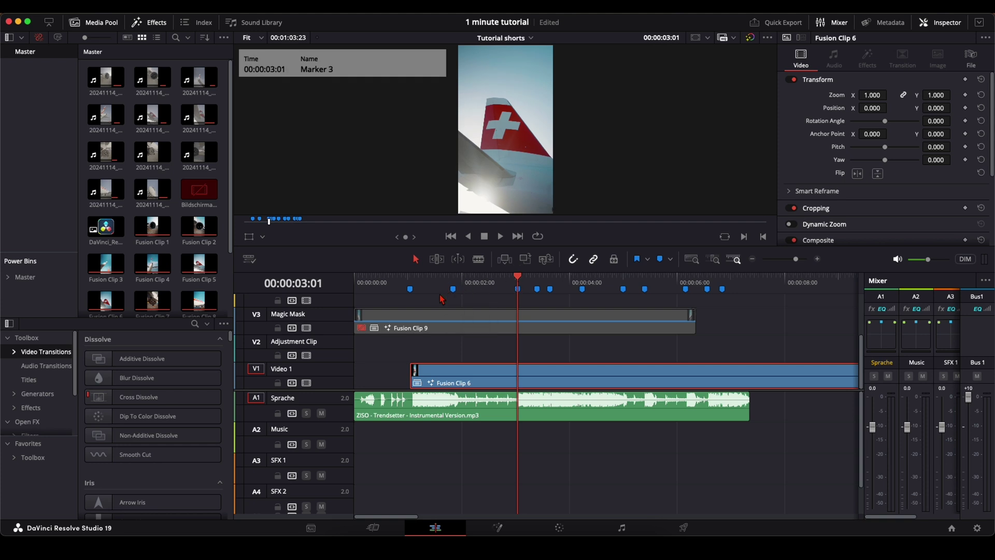
{"action": "left_click", "coordinate": [410, 289]}
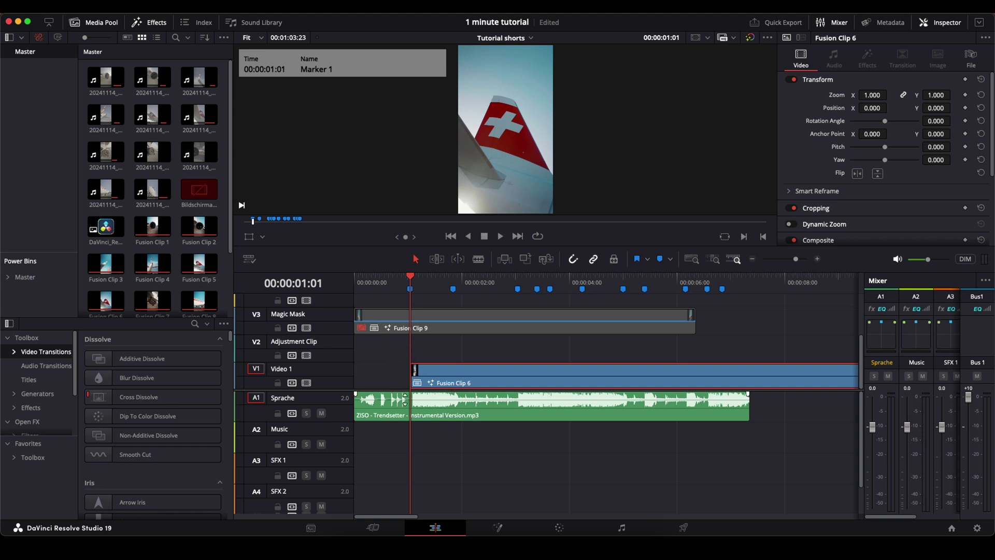
Open Fusion Clip 6 on the Fusion page and add a Time Stretcher node between MediaIn1 and MediaOut1.
{"action": "right_click", "coordinate": [468, 382]}
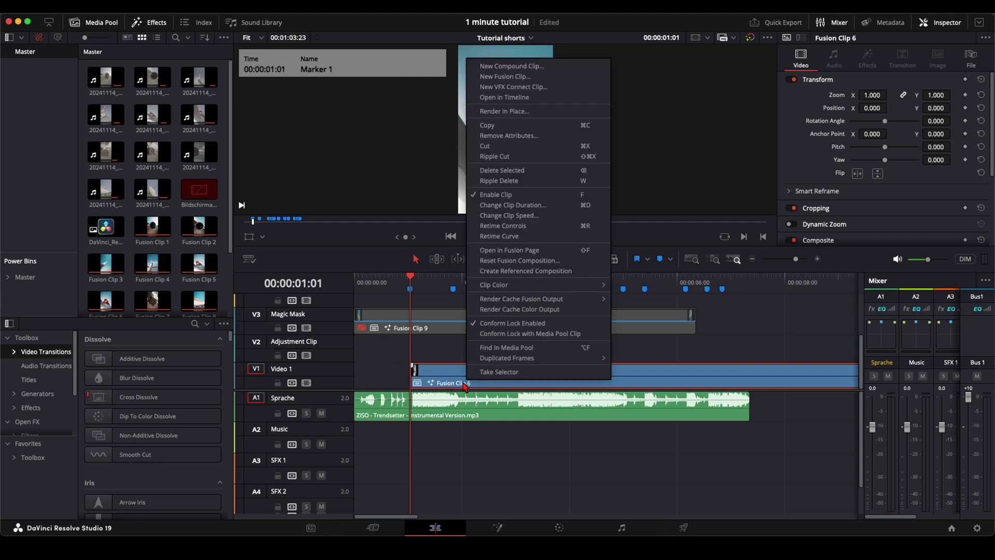
{"action": "left_click", "coordinate": [500, 251]}
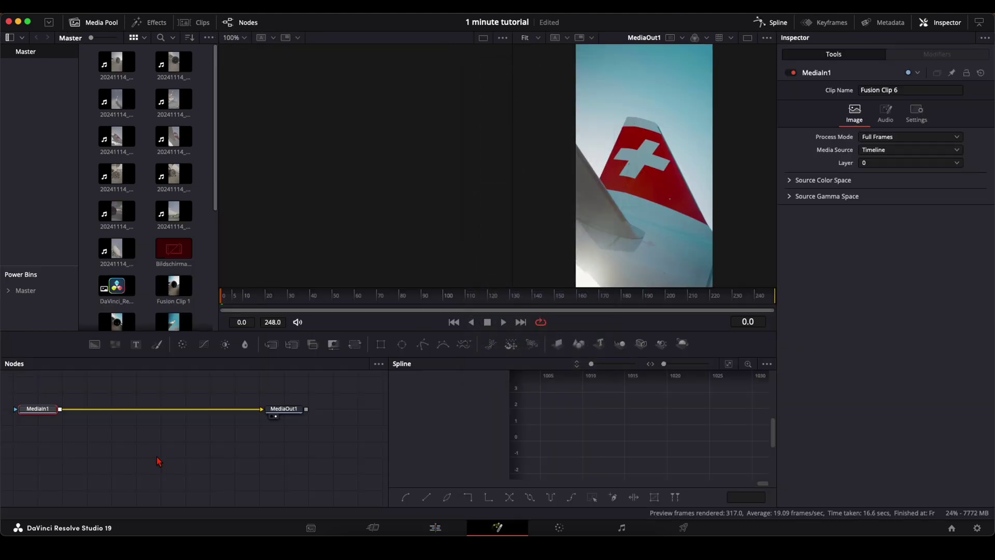
{"action": "key", "text": "shift+space"}
{"action": "type", "text": "trans"}
{"action": "key", "text": "BackSpace"}
{"action": "key", "text": "BackSpace"}
{"action": "key", "text": "BackSpace"}
{"action": "key", "text": "BackSpace"}
{"action": "key", "text": "BackSpace"}
{"action": "type", "text": "time str"}
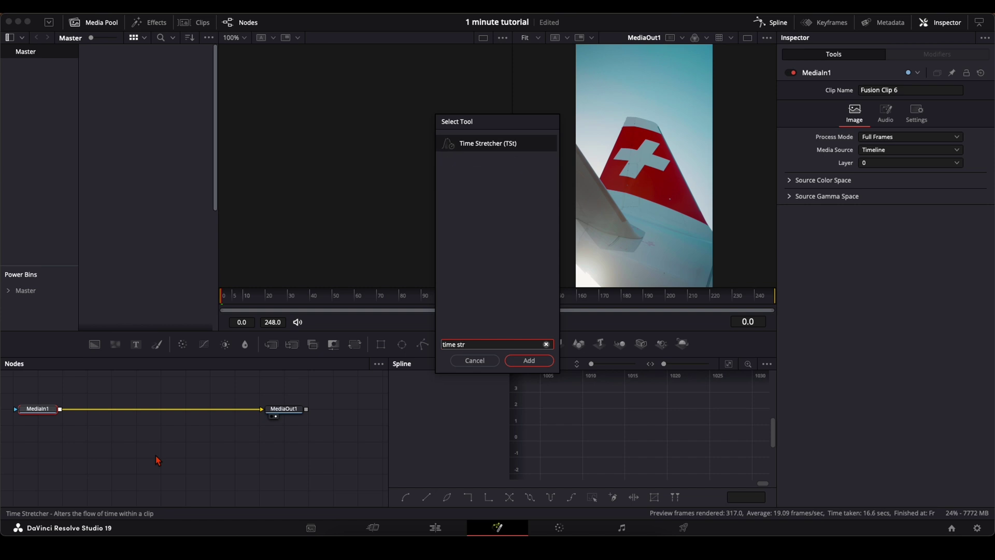
{"action": "key", "text": "Return"}
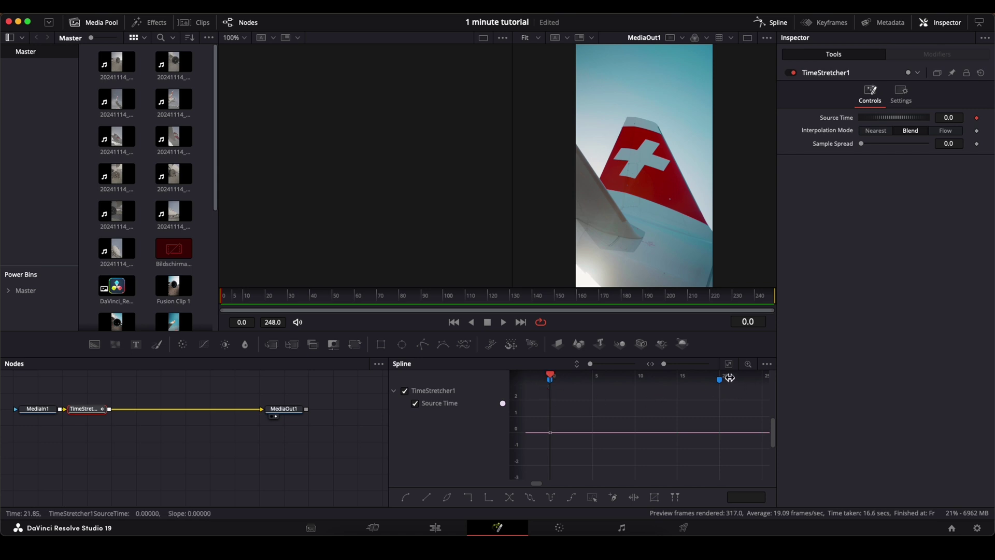
Keyframe the Time Stretcher's Source Time to 248 at frame 20 and scrub through the sped-up clip.
{"action": "left_click_drag", "start_coordinate": [223, 297], "coordinate": [267, 301]}
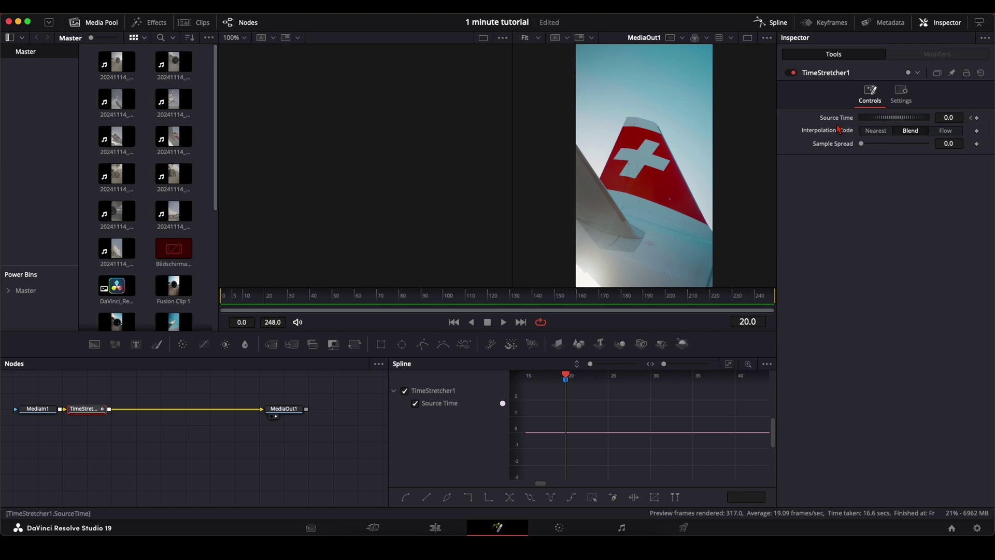
{"action": "left_click", "coordinate": [948, 117]}
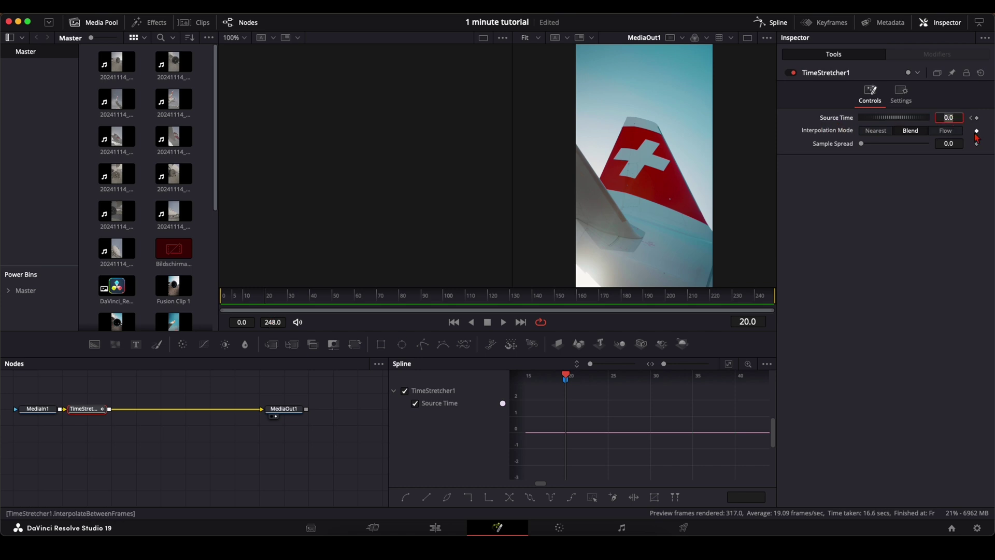
{"action": "key", "text": "Tab"}
{"action": "left_click_drag", "start_coordinate": [232, 311], "coordinate": [264, 296]}
Return to the Edit page, split Fusion Clip 6 at Marker 2, and ripple delete the part after the cut.
{"action": "left_click", "coordinate": [445, 530]}
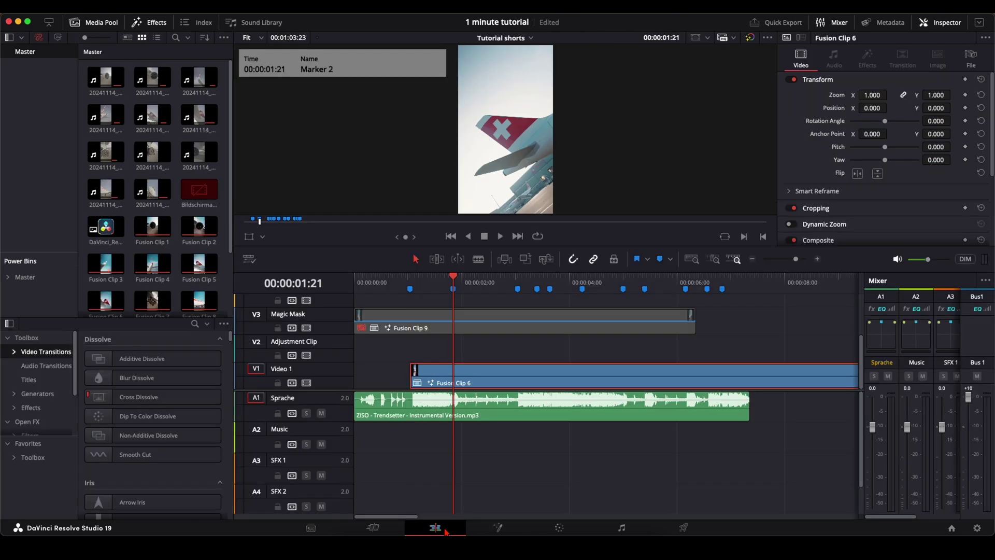
{"action": "mouse_move", "coordinate": [454, 284]}
{"action": "left_mouse_down"}
{"action": "mouse_move", "coordinate": [410, 280]}
{"action": "mouse_move", "coordinate": [492, 282]}
{"action": "mouse_move", "coordinate": [459, 284]}
{"action": "left_mouse_up"}
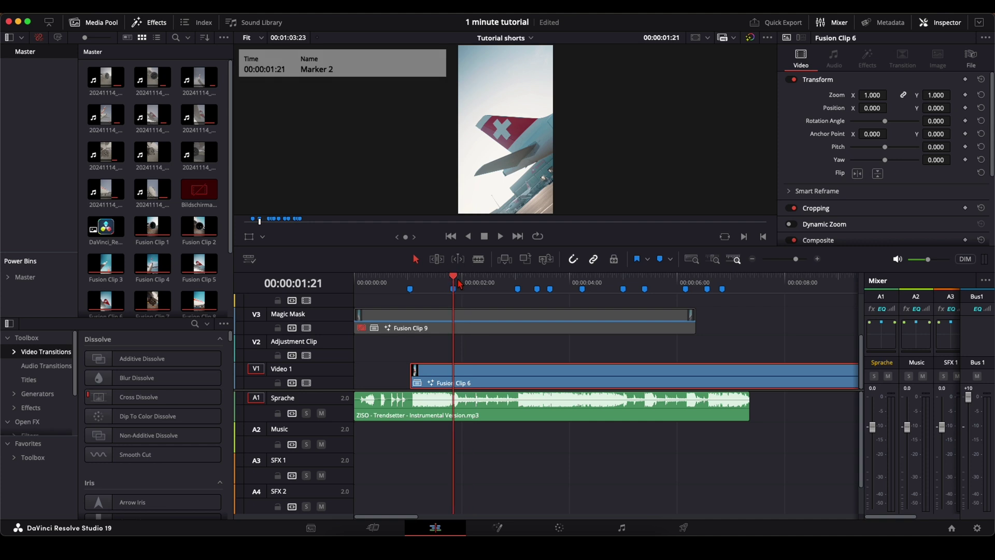
{"action": "key", "text": "super+b"}
{"action": "key", "text": "shift+BackSpace"}
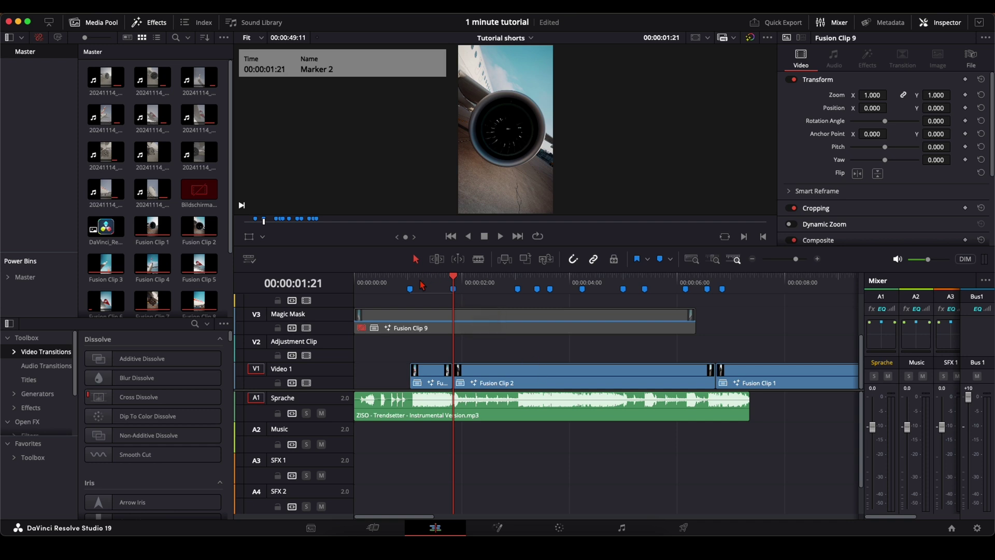
Reopen the trimmed Fusion Clip 6 in Fusion and fit its whole Source Time curve in the Spline editor.
{"action": "key", "text": "Up"}
{"action": "key", "text": "shift+5"}
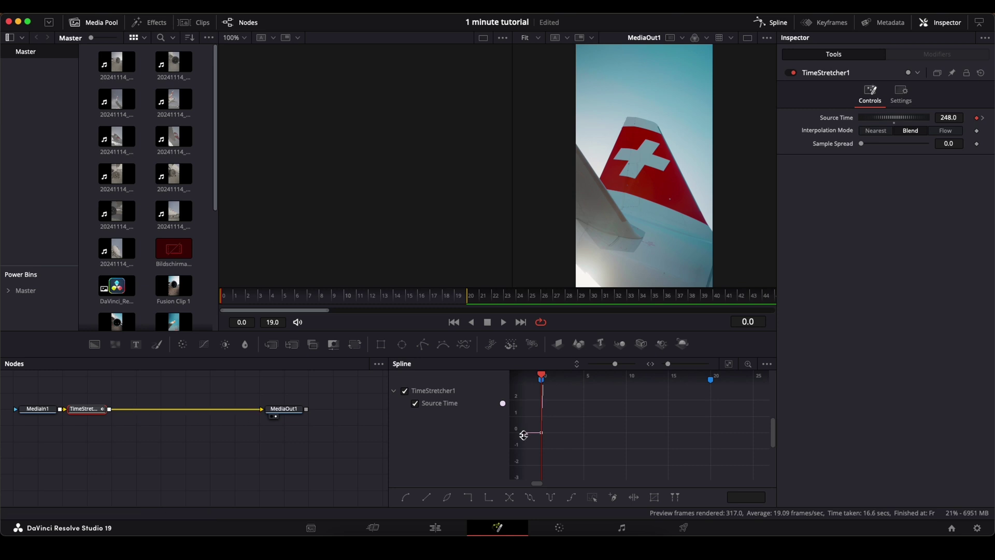
{"action": "mouse_move", "coordinate": [230, 304]}
{"action": "left_mouse_down"}
{"action": "mouse_move", "coordinate": [409, 293]}
{"action": "mouse_move", "coordinate": [227, 300]}
{"action": "left_mouse_up"}
{"action": "left_click", "coordinate": [773, 25]}
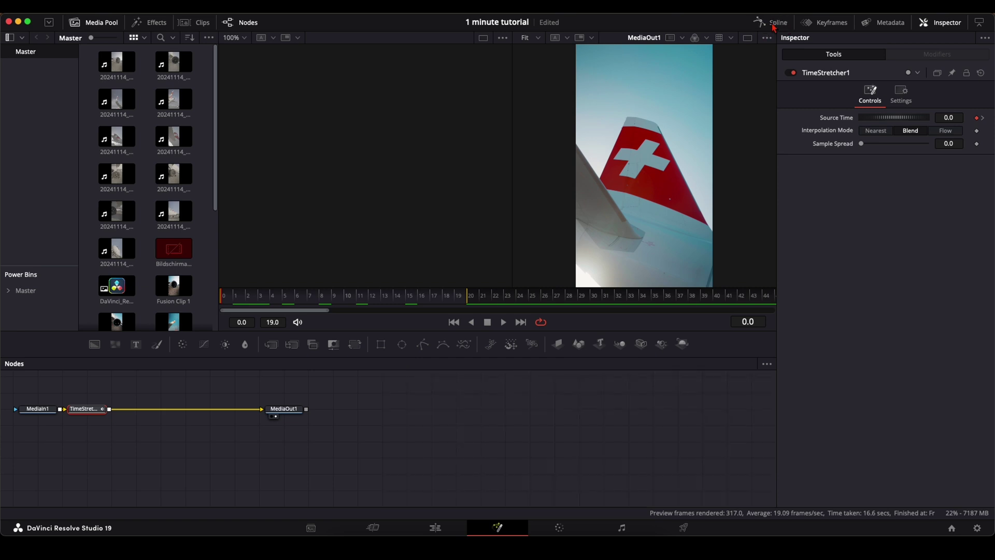
{"action": "left_click", "coordinate": [774, 25]}
{"action": "left_click", "coordinate": [773, 25]}
{"action": "left_click", "coordinate": [773, 24]}
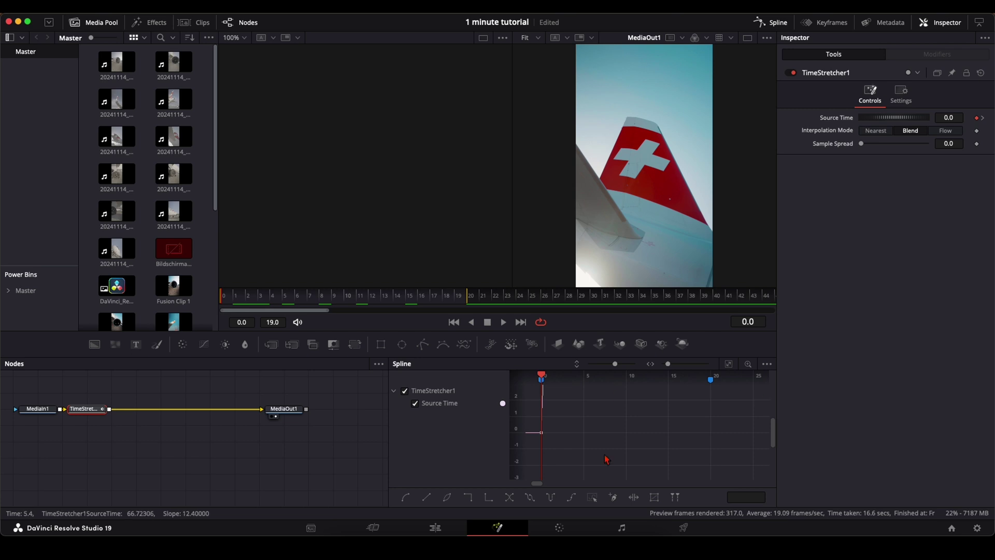
{"action": "left_click", "coordinate": [729, 365]}
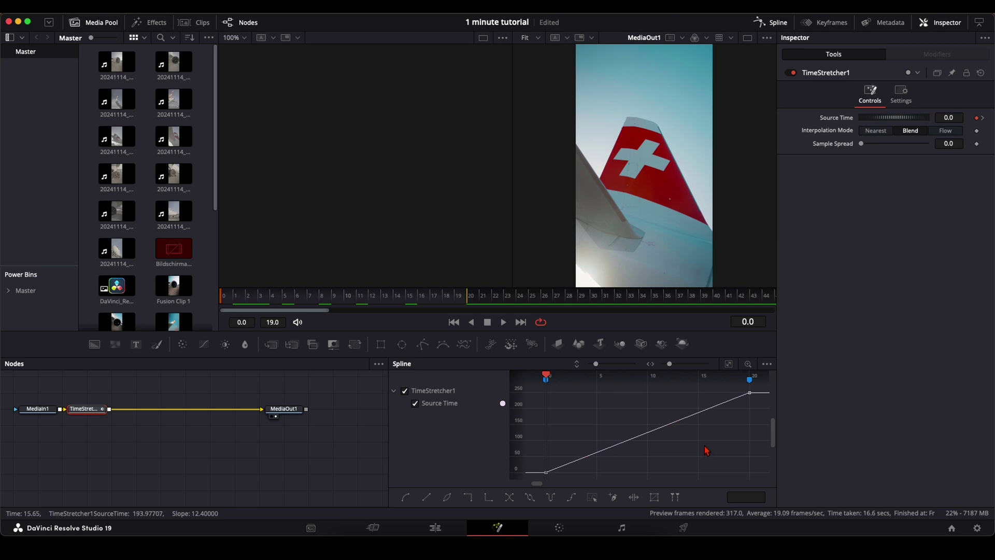
Smooth Fusion Clip 6's Source Time curve and bend both handles so it is steep at the ends and flatter in the middle.
{"action": "key", "text": "ctrl+a"}
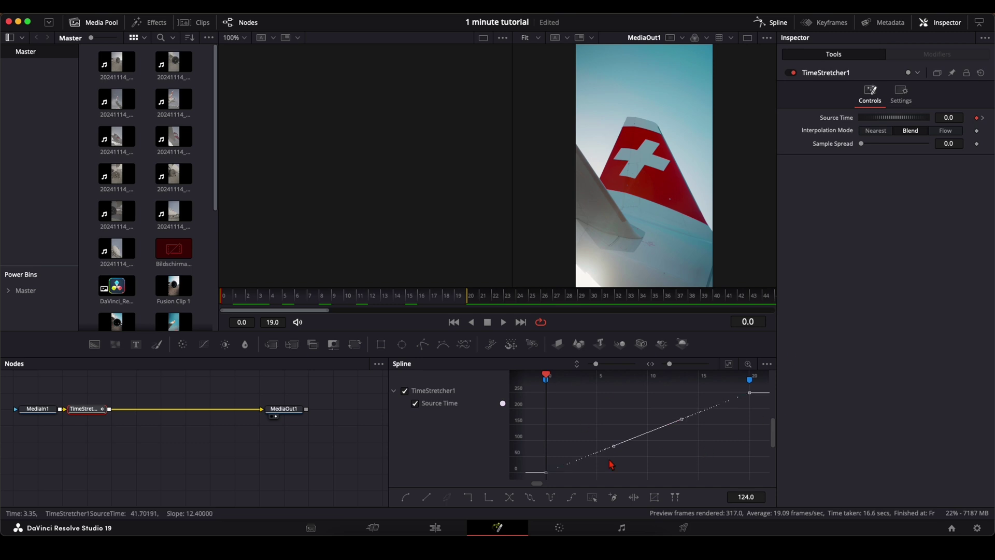
{"action": "key", "text": "s"}
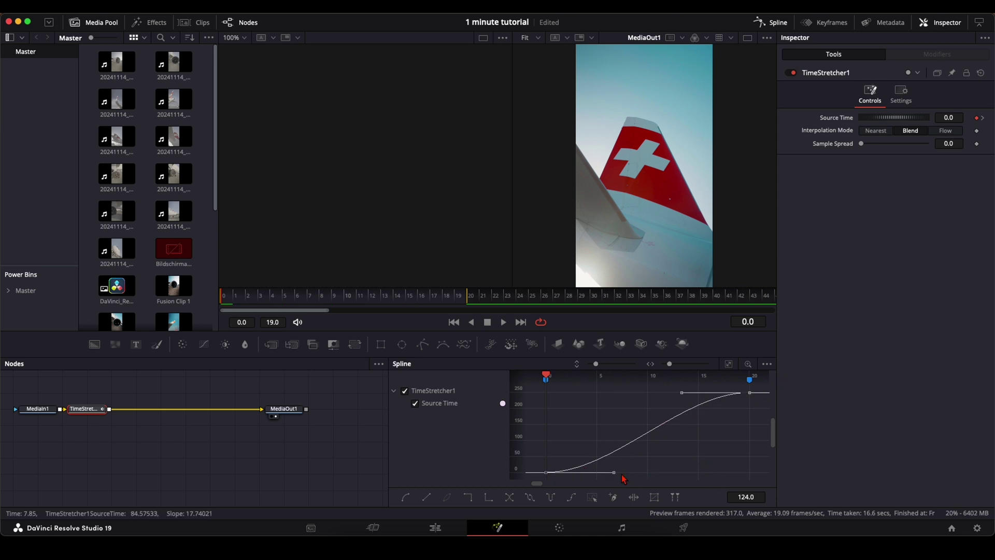
{"action": "left_click_drag", "start_coordinate": [613, 473], "coordinate": [595, 424]}
{"action": "left_click_drag", "start_coordinate": [681, 395], "coordinate": [722, 452]}
{"action": "left_click_drag", "start_coordinate": [594, 423], "coordinate": [593, 421]}
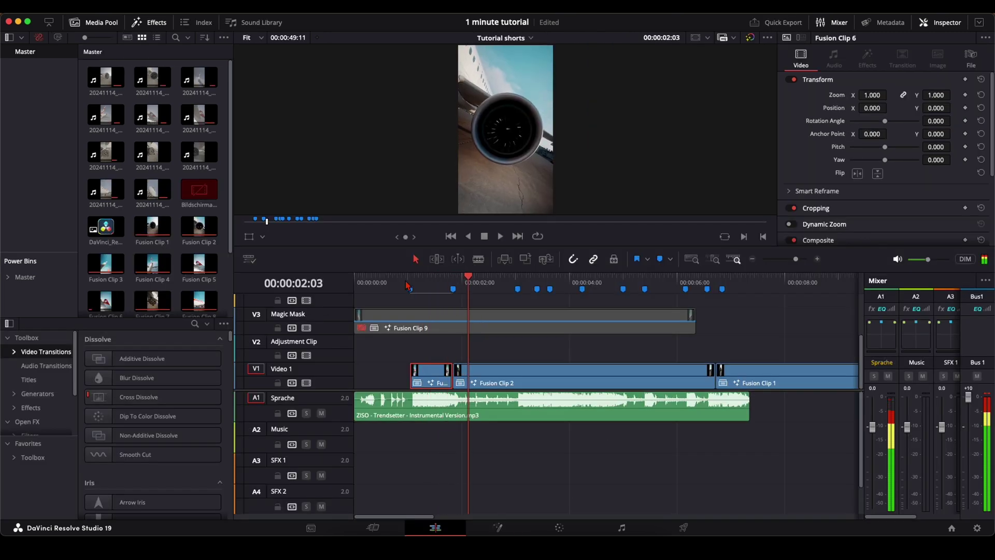
Play the speed ramp from Marker 1 on the Edit page, check the span from Marker 2 to Marker 3, and return to Marker 2.
{"action": "left_click", "coordinate": [410, 283]}
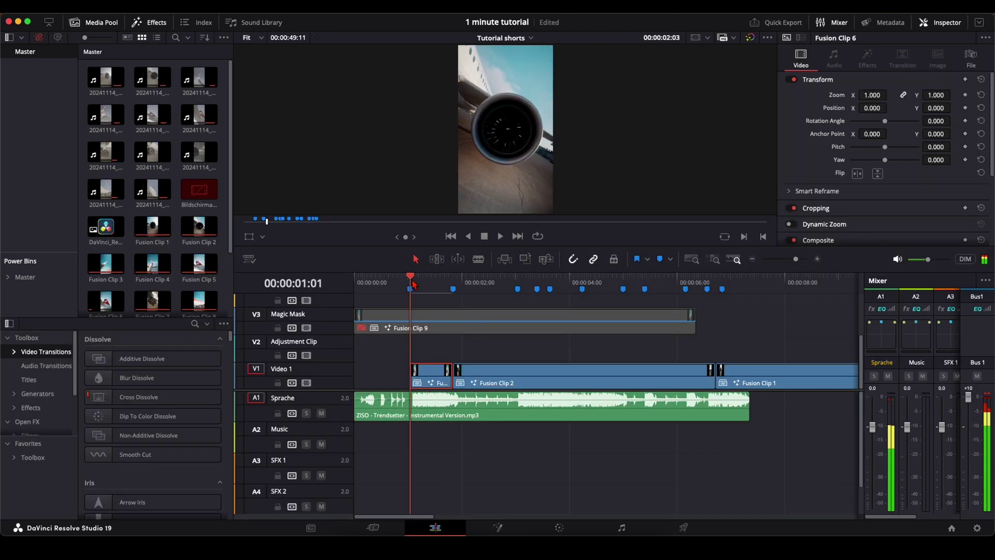
{"action": "left_click", "coordinate": [422, 286]}
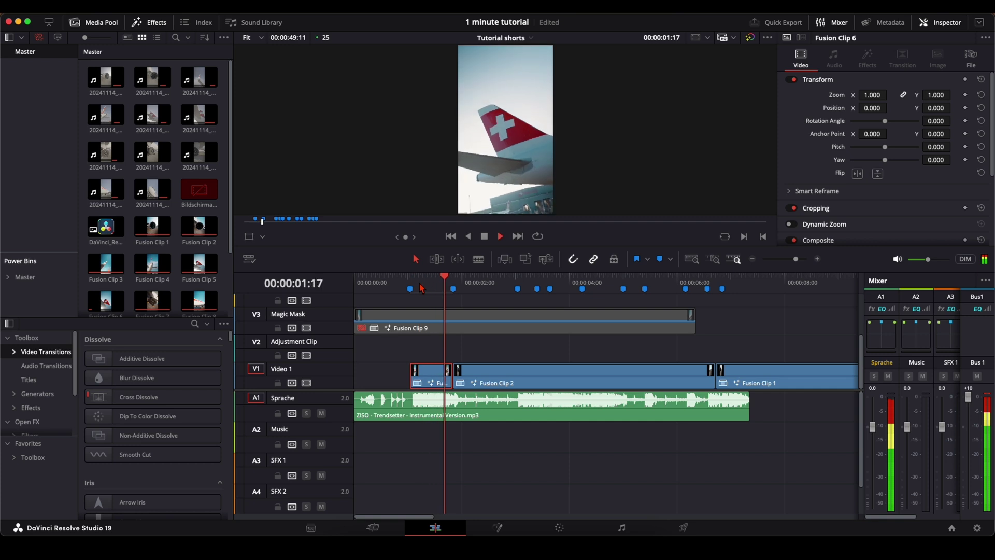
{"action": "left_click", "coordinate": [453, 288]}
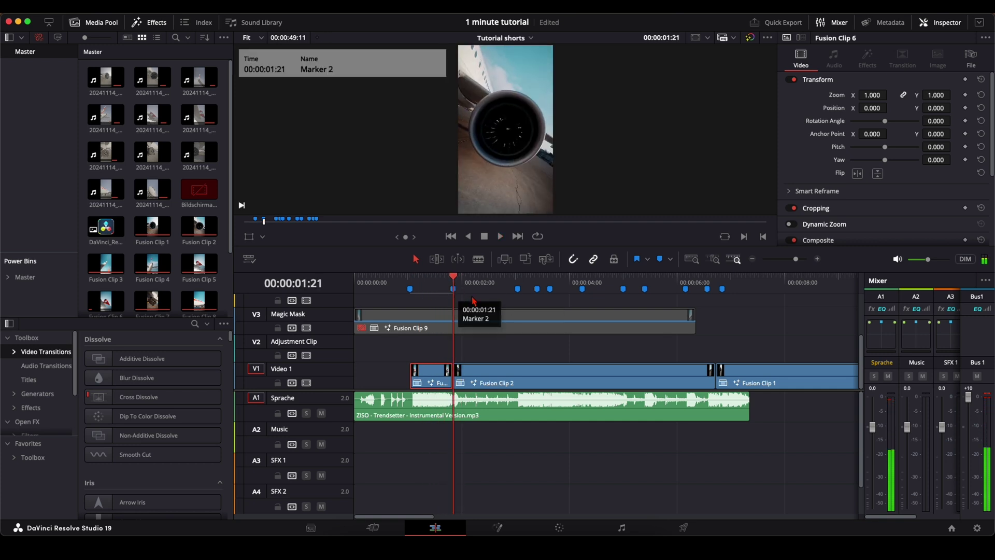
{"action": "left_click_drag", "start_coordinate": [454, 287], "coordinate": [517, 283]}
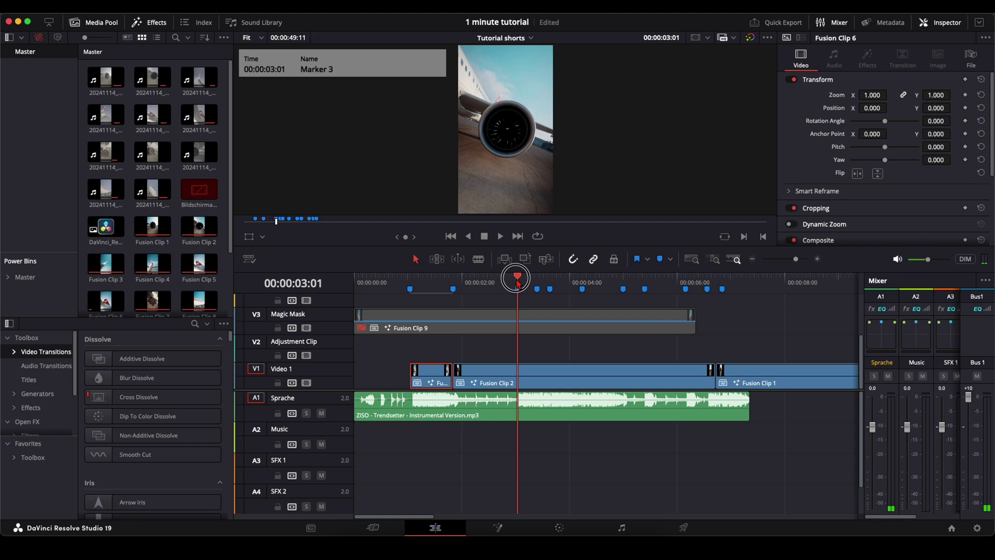
{"action": "left_click", "coordinate": [455, 288]}
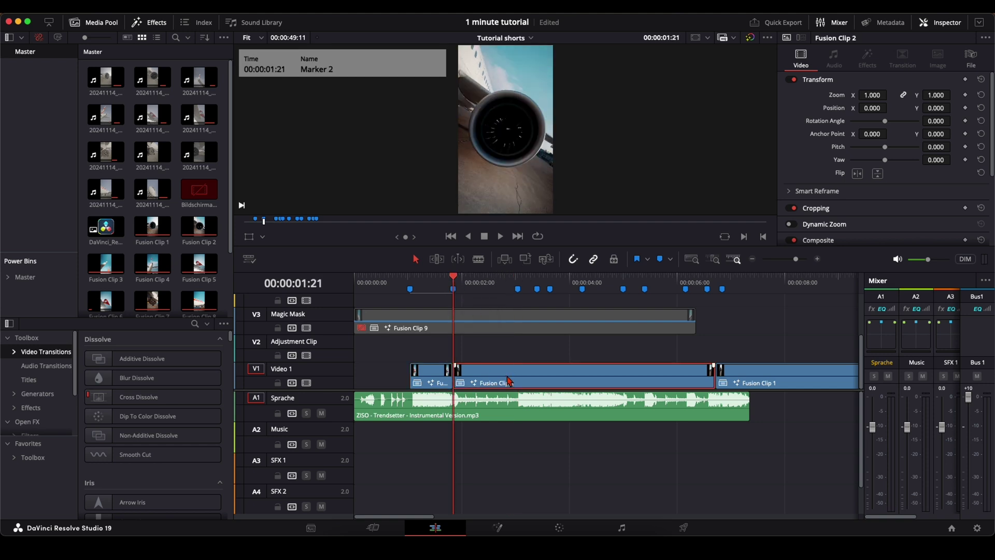
Open Fusion Clip 2 on the Fusion page and add a Time Stretcher node after MediaIn1.
{"action": "key", "text": "shift+5"}
{"action": "key", "text": "shift+space"}
{"action": "type", "text": "time s"}
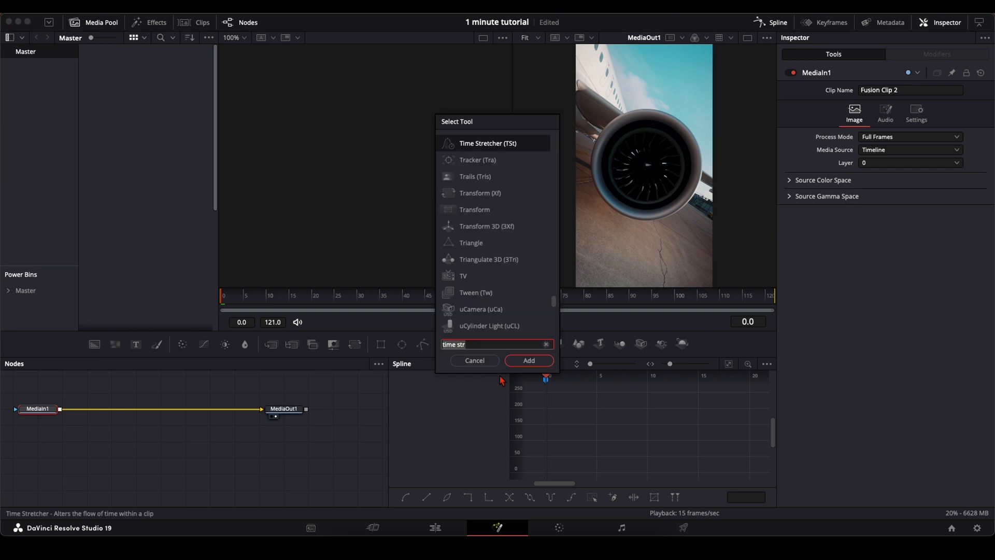
{"action": "type", "text": "t"}
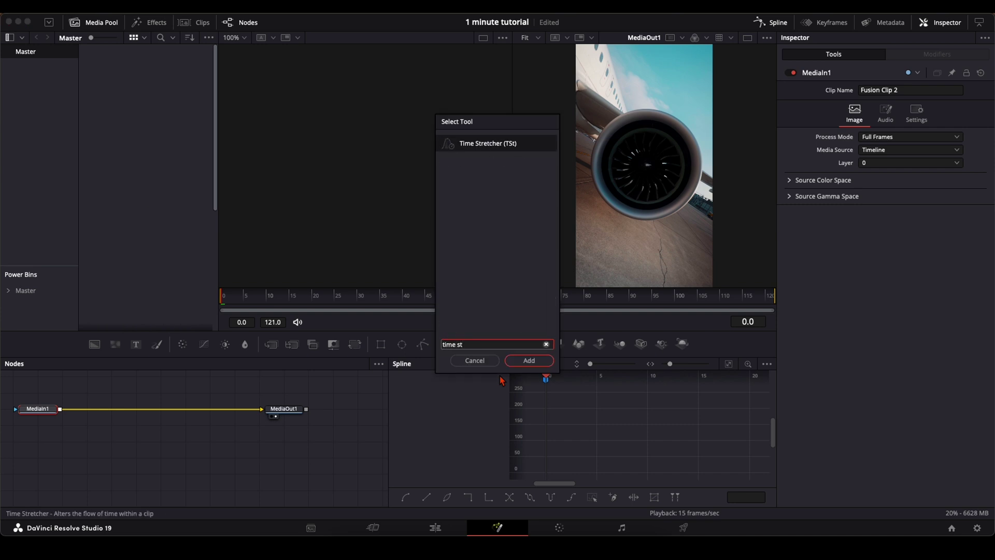
{"action": "key", "text": "Return"}
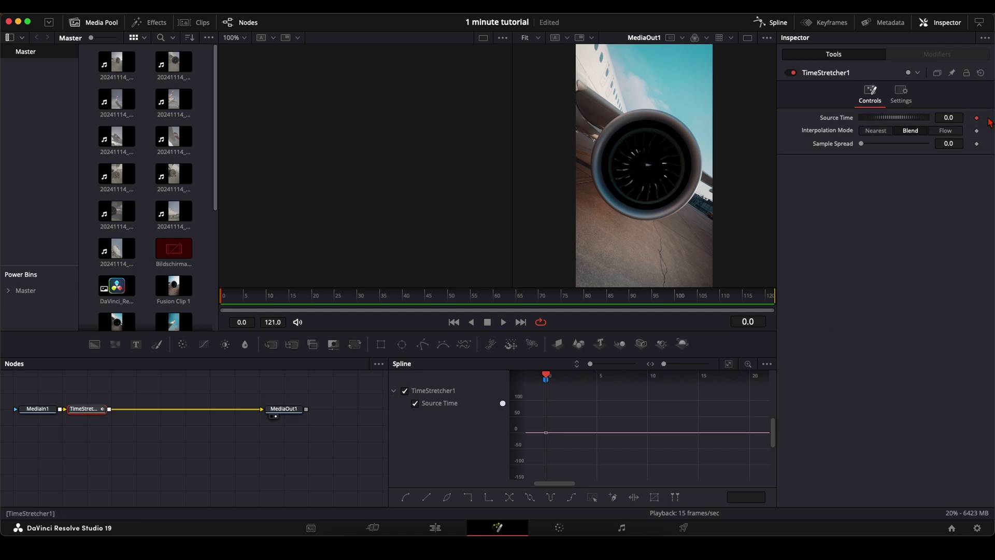
Keyframe the Source Time of Fusion Clip 2's Time Stretcher to 121 at frame 30.
{"action": "left_click_drag", "start_coordinate": [226, 299], "coordinate": [360, 302]}
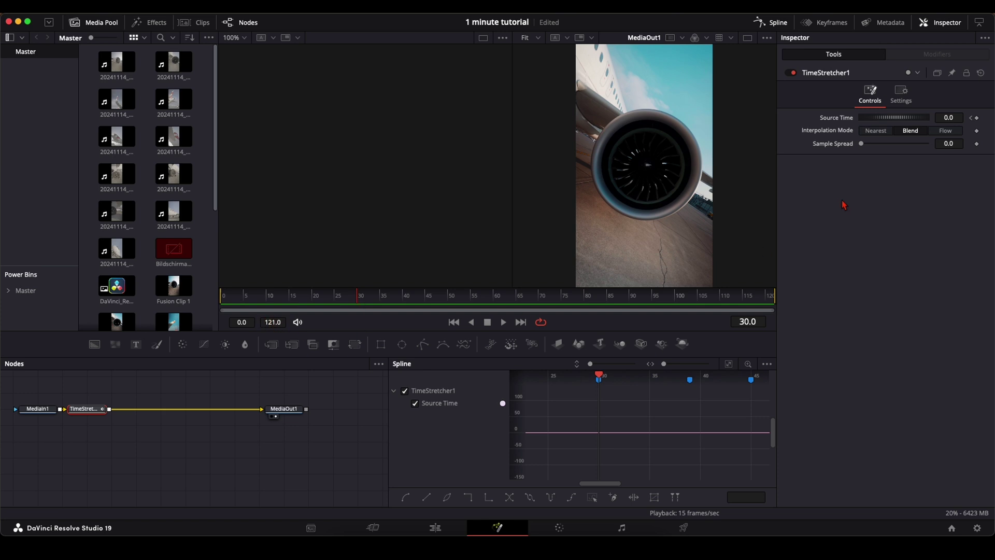
{"action": "left_click", "coordinate": [950, 118]}
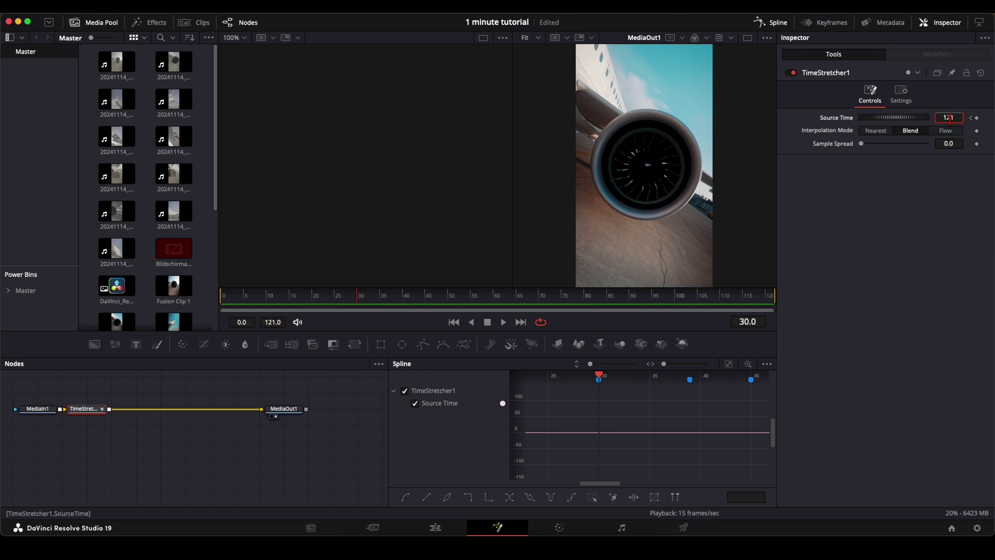
{"action": "key", "text": "Tab"}
Fit and smooth Fusion Clip 2's Source Time curve, bending both handles so it is steep at the ends and flatter in the middle.
{"action": "left_click", "coordinate": [727, 367]}
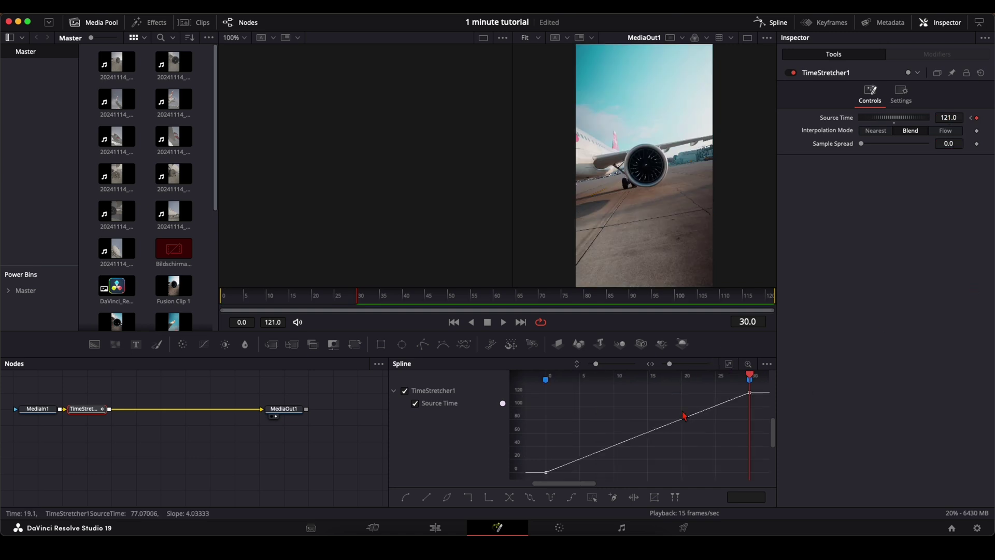
{"action": "key", "text": "s"}
{"action": "left_click_drag", "start_coordinate": [614, 472], "coordinate": [589, 423]}
{"action": "left_click_drag", "start_coordinate": [684, 396], "coordinate": [713, 461]}
{"action": "left_click_drag", "start_coordinate": [588, 424], "coordinate": [585, 416]}
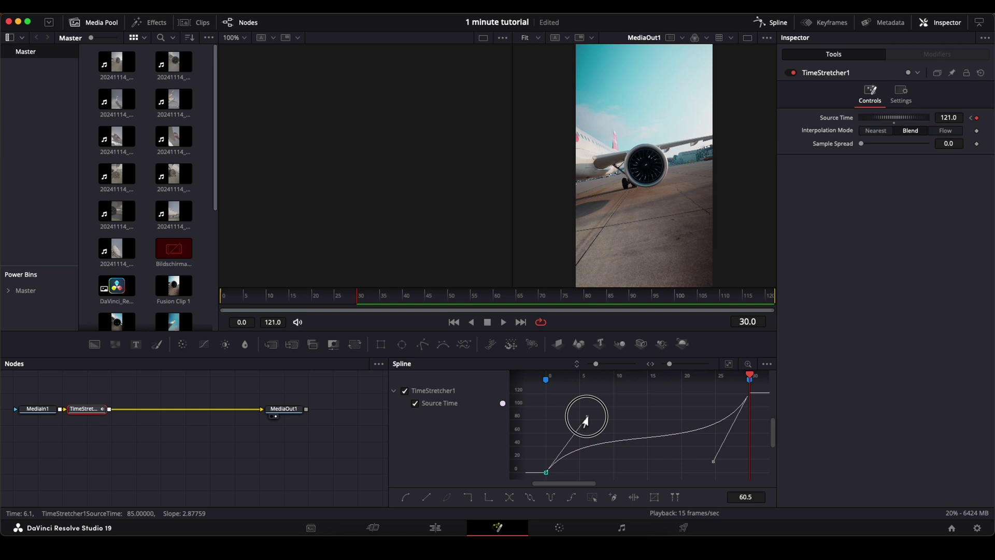
Return to the Edit page, play both speed-ramped clips from Marker 1, and put the playhead back on Marker 1.
{"action": "left_click", "coordinate": [451, 527]}
{"action": "left_click", "coordinate": [410, 288]}
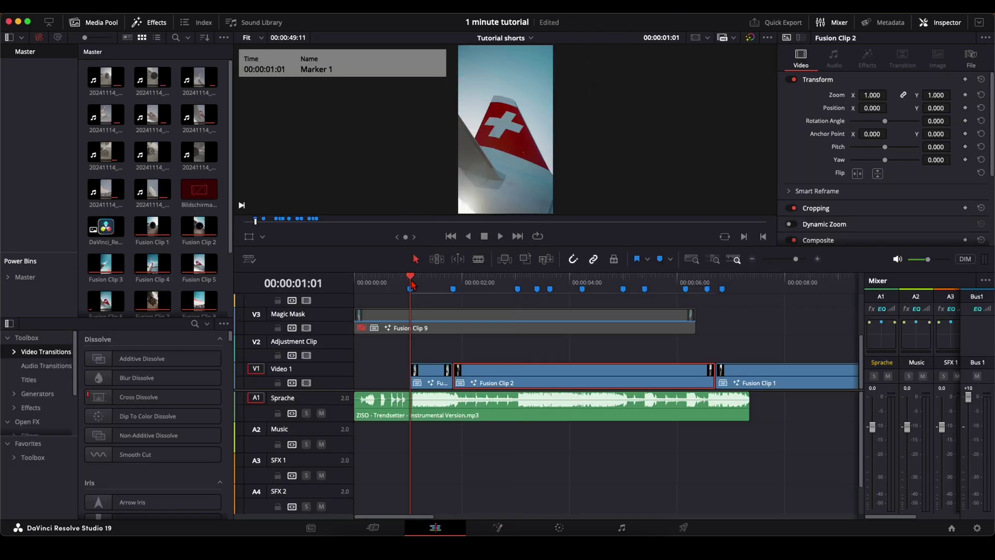
{"action": "left_click", "coordinate": [471, 342]}
{"action": "key", "text": "space"}
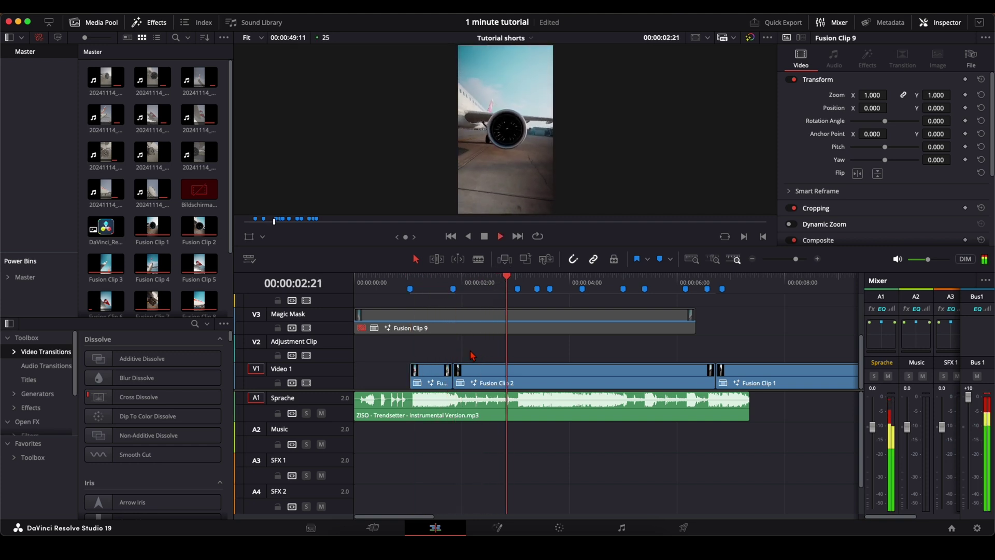
{"action": "key", "text": "space"}
{"action": "left_click", "coordinate": [411, 288]}
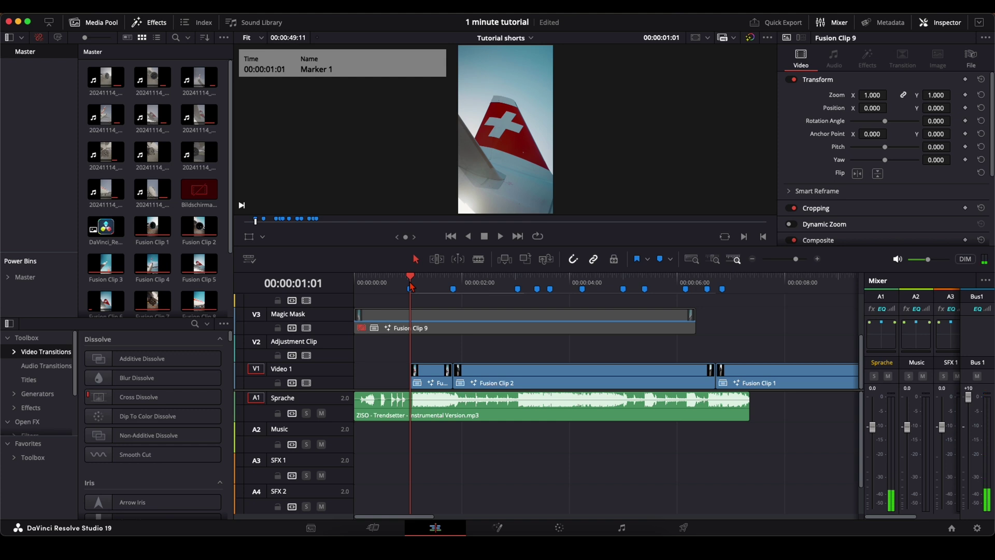
Replay the ramped clips from Marker 1, then trim Fusion Clip 2 at Marker 3 and close the gap to Fusion Clip 1.
{"action": "key", "text": "space"}
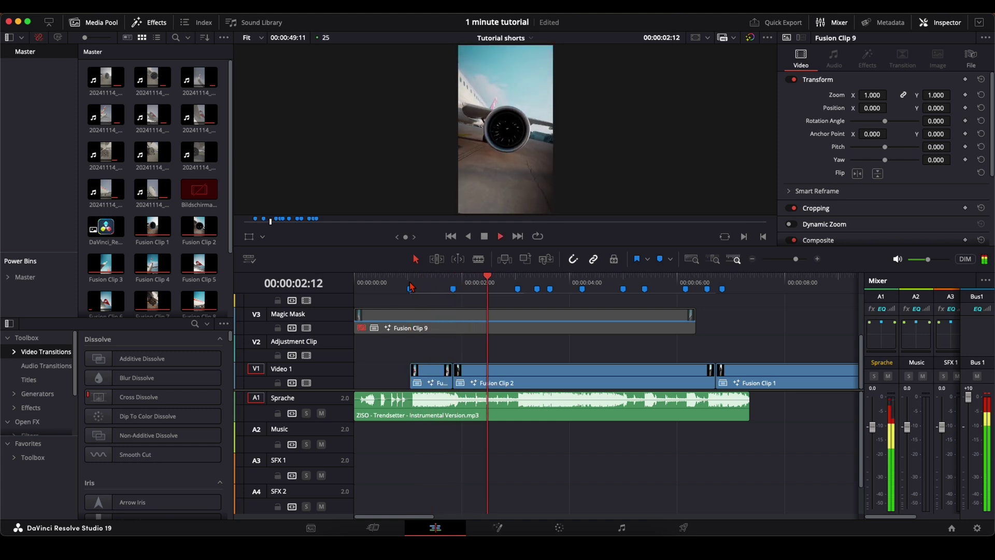
{"action": "left_click", "coordinate": [411, 289]}
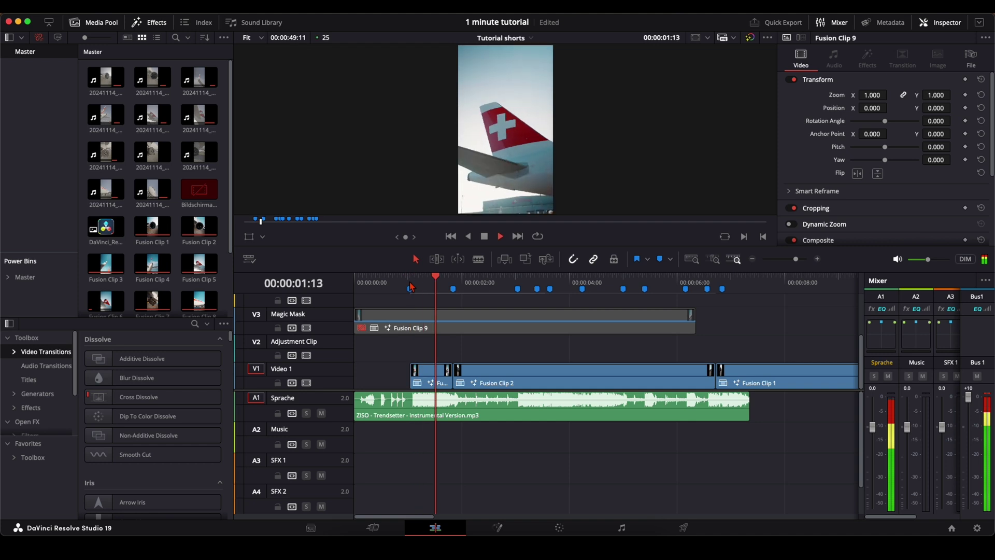
{"action": "left_click", "coordinate": [518, 288]}
{"action": "key", "text": "super+b"}
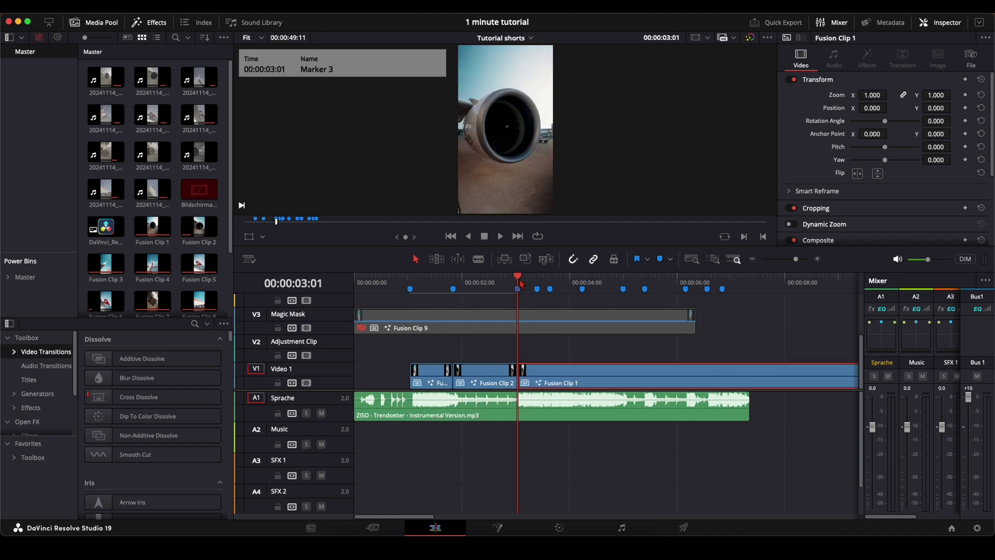
{"action": "mouse_move", "coordinate": [520, 283]}
{"action": "left_mouse_down"}
{"action": "mouse_move", "coordinate": [744, 289]}
{"action": "mouse_move", "coordinate": [518, 286]}
{"action": "left_mouse_up"}
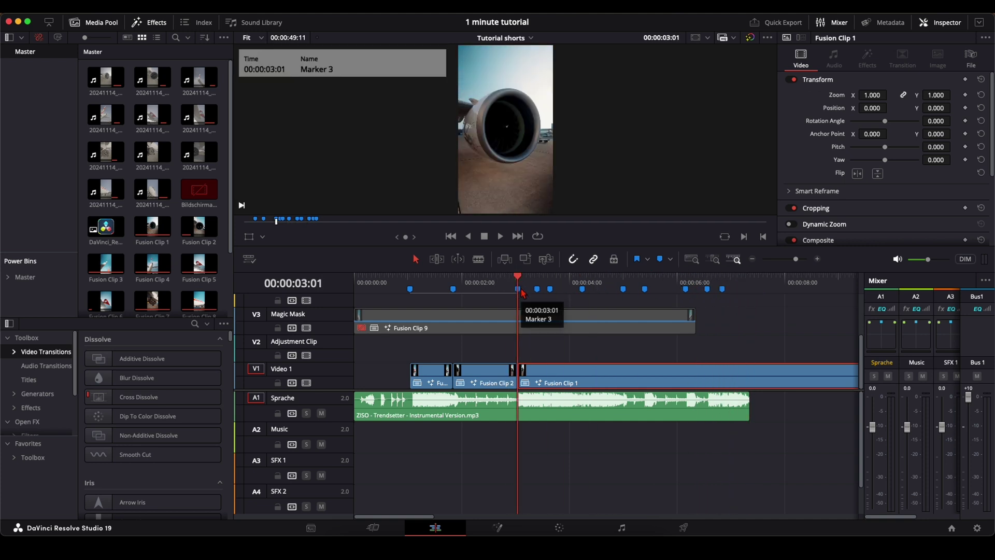
Keyframe Fusion Clip 1's Source Time to 167 at frame 9 between zero keyframes, smooth the curve and steepen its outer handles.
{"action": "key", "text": "shift+5"}
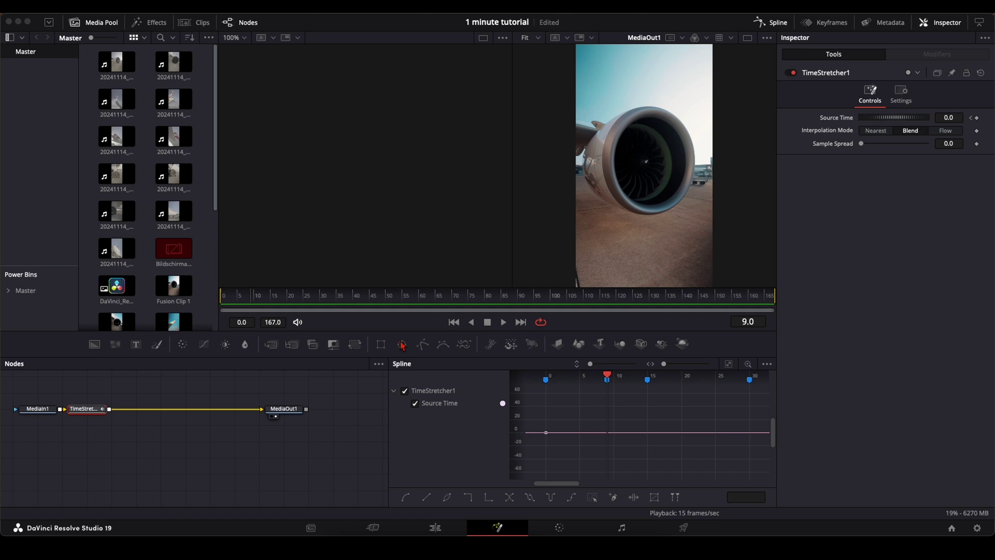
{"action": "left_click", "coordinate": [262, 294]}
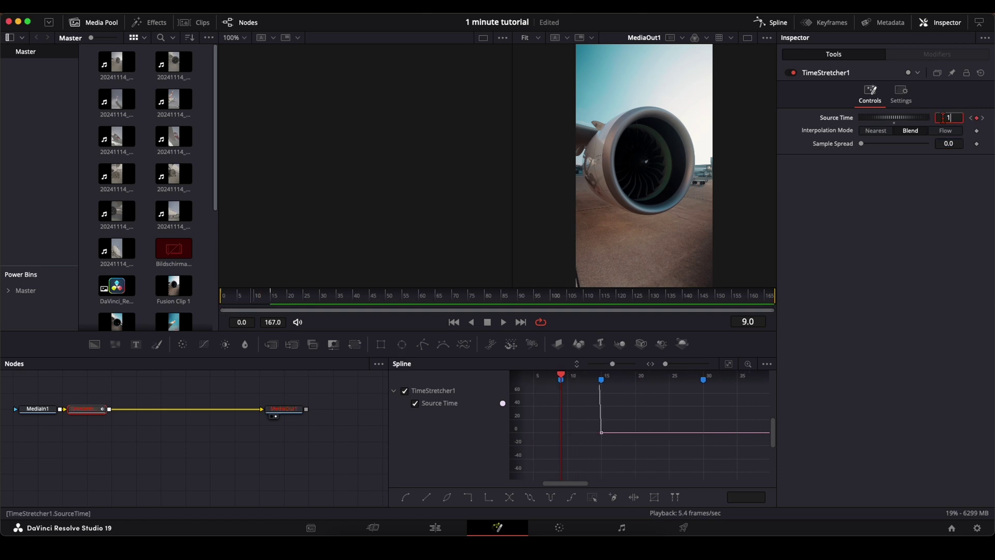
{"action": "left_click", "coordinate": [743, 427]}
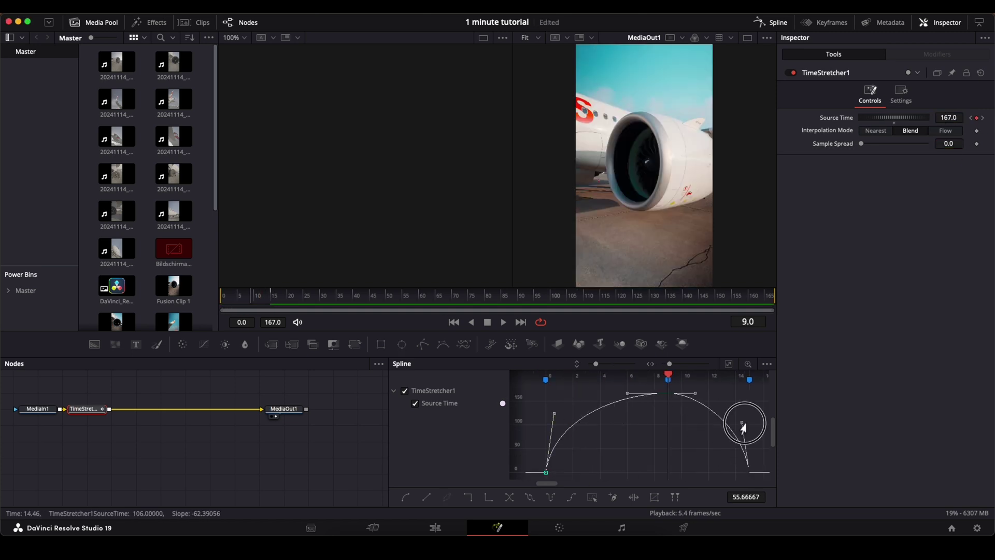
Return to the Edit page, play the ramped Fusion Clip 1 from Marker 3, and put the playhead on Marker 6.
{"action": "key", "text": "shift+4"}
{"action": "key", "text": "space"}
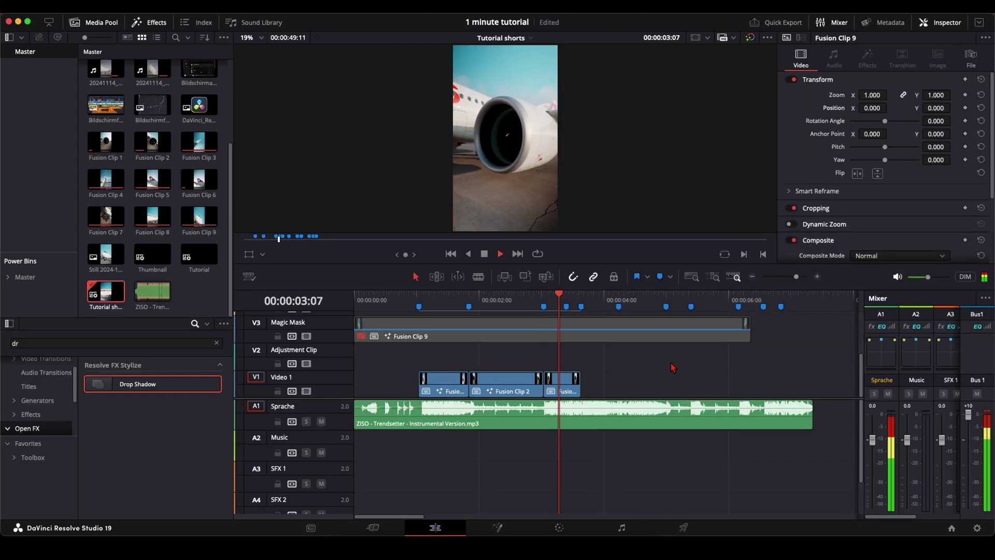
{"action": "scroll", "coordinate": [673, 367], "scroll_direction": "up", "scroll_amount": 3}
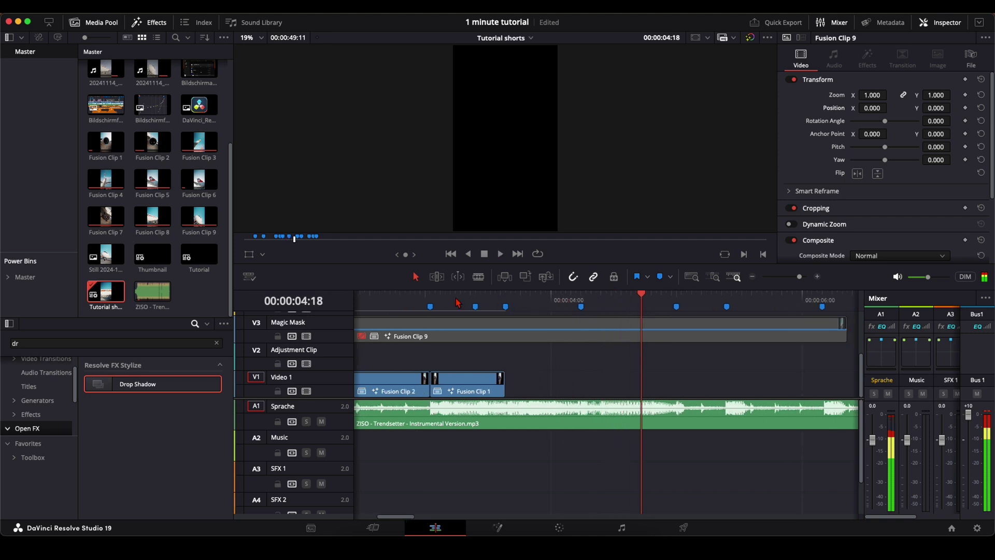
{"action": "left_click", "coordinate": [430, 307]}
{"action": "key", "text": "space"}
{"action": "key", "text": "space"}
{"action": "left_click_drag", "start_coordinate": [426, 301], "coordinate": [582, 300]}
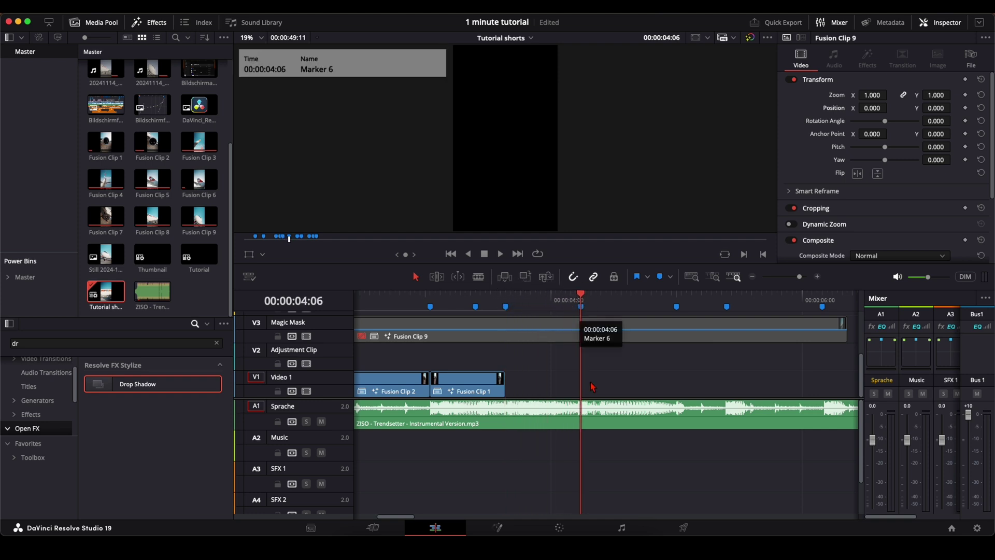
Move Fusion Clip 3 on Video 1 against the end of Fusion Clip 1 and put the playhead on Marker 5.
{"action": "key", "text": "super+minus"}
{"action": "key", "text": "super+minus"}
{"action": "left_click_drag", "start_coordinate": [835, 393], "coordinate": [522, 394]}
{"action": "key", "text": "shift+Up"}
{"action": "key", "text": "super+equal"}
{"action": "key", "text": "super+equal"}
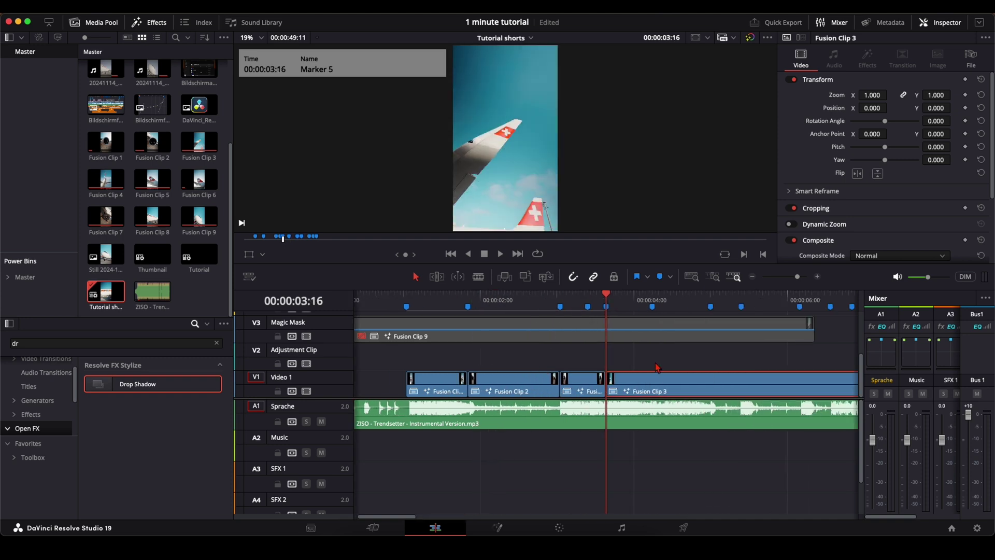
{"action": "mouse_move", "coordinate": [607, 300]}
{"action": "left_mouse_down"}
{"action": "mouse_move", "coordinate": [641, 303]}
{"action": "mouse_move", "coordinate": [594, 303]}
{"action": "mouse_move", "coordinate": [628, 303]}
{"action": "mouse_move", "coordinate": [608, 303]}
{"action": "left_mouse_up"}
Open Fusion Clip 3 on the Fusion page and add a Time Stretcher node after MediaIn1.
{"action": "key", "text": "shift+5"}
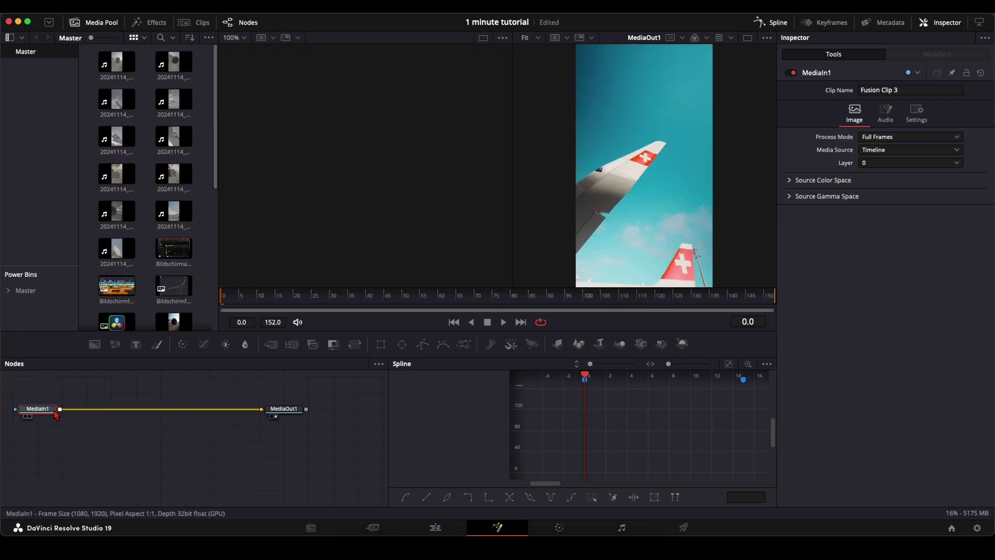
{"action": "key", "text": "shift+space"}
{"action": "type", "text": "time"}
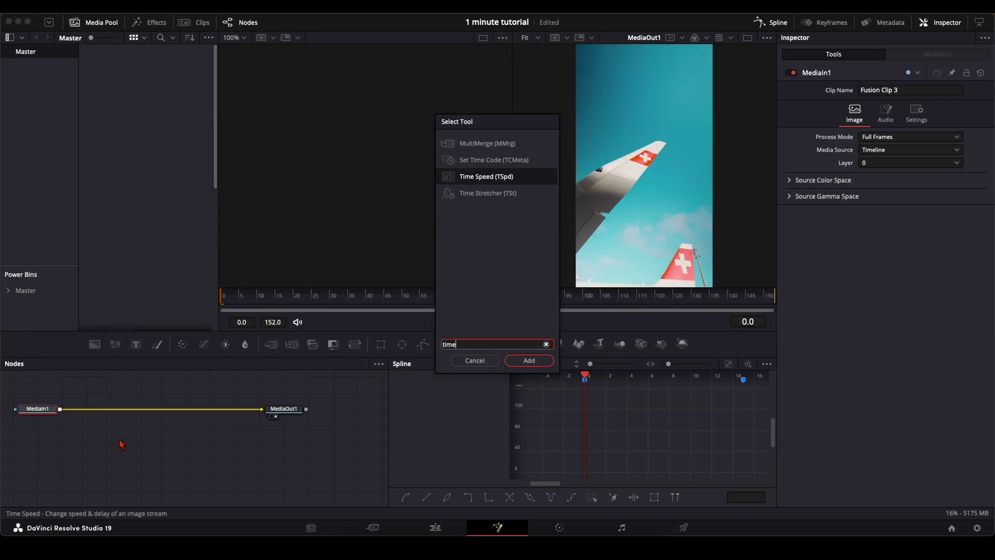
{"action": "key", "text": "Down"}
{"action": "key", "text": "Return"}
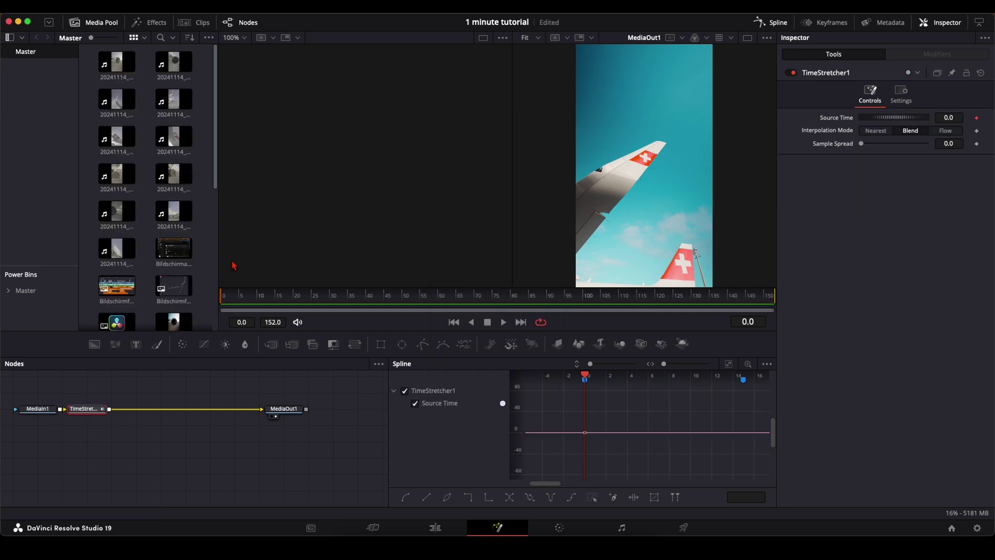
Set Fusion Clip 3's Source Time to 152 at frame 0 and add a matching keyframe at frame 15.
{"action": "mouse_move", "coordinate": [228, 296]}
{"action": "left_mouse_down"}
{"action": "mouse_move", "coordinate": [255, 295]}
{"action": "mouse_move", "coordinate": [236, 302]}
{"action": "left_mouse_up"}
{"action": "left_click", "coordinate": [226, 303]}
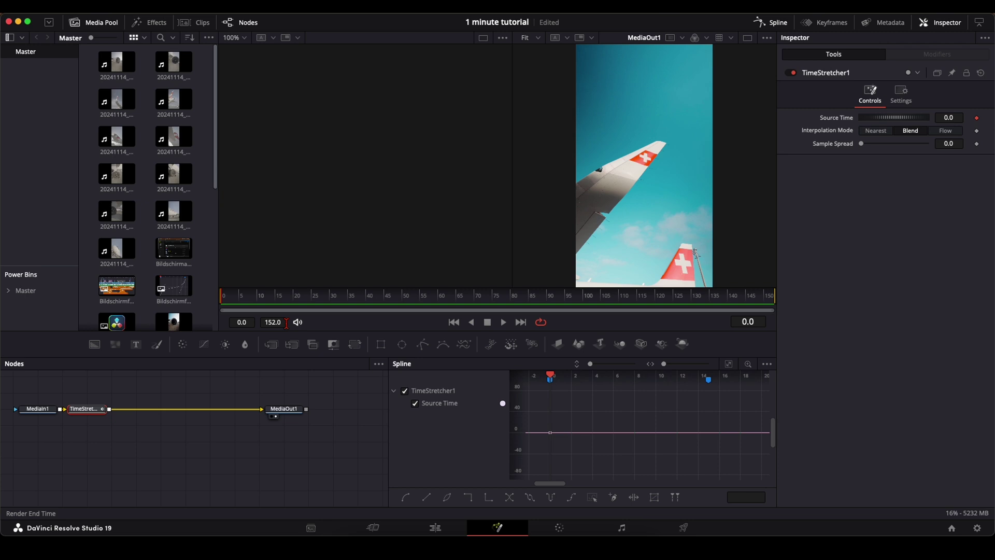
{"action": "left_click", "coordinate": [948, 117]}
{"action": "type", "text": "152"}
{"action": "key", "text": "Tab"}
{"action": "left_click_drag", "start_coordinate": [232, 301], "coordinate": [279, 304]}
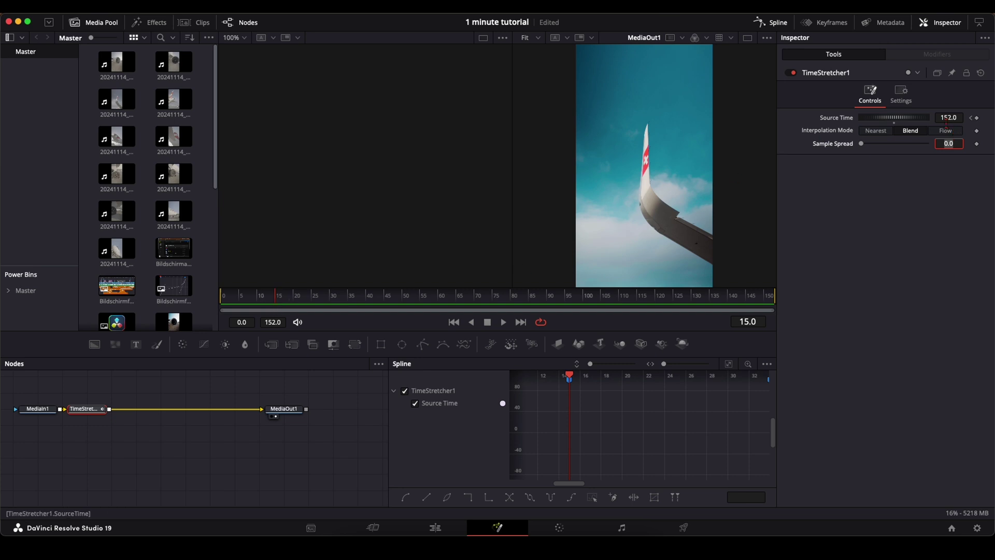
{"action": "left_click", "coordinate": [977, 118]}
Keyframe Fusion Clip 3's Source Time to 0 at frame 8 and scrub from frame 0 to frame 15.
{"action": "left_click_drag", "start_coordinate": [224, 302], "coordinate": [252, 301]}
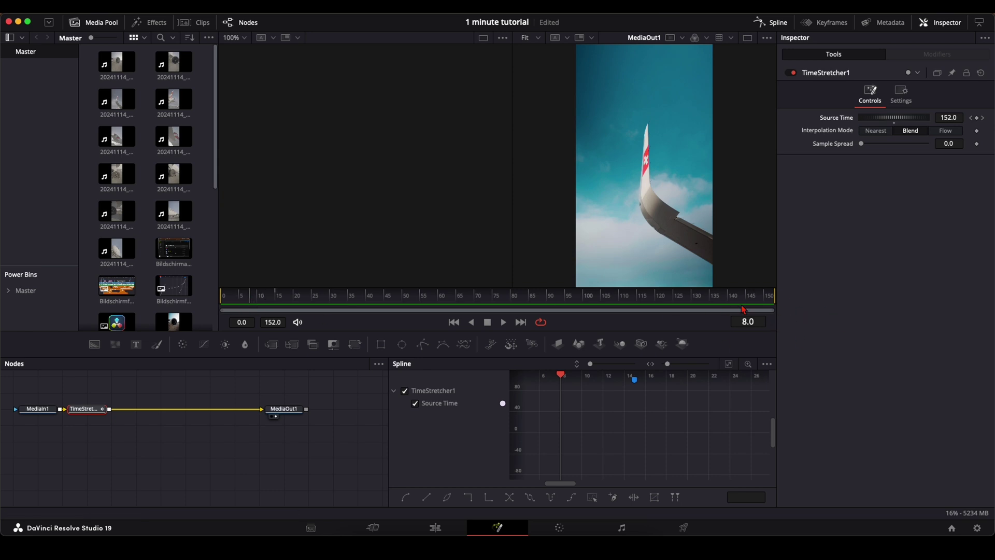
{"action": "left_click", "coordinate": [947, 119]}
{"action": "type", "text": "0"}
{"action": "key", "text": "Tab"}
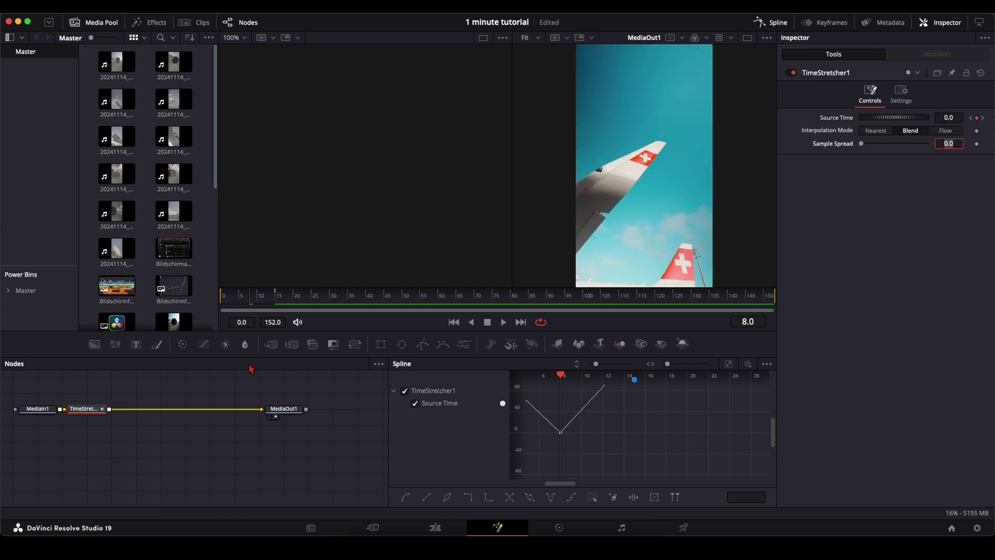
{"action": "left_click", "coordinate": [224, 300]}
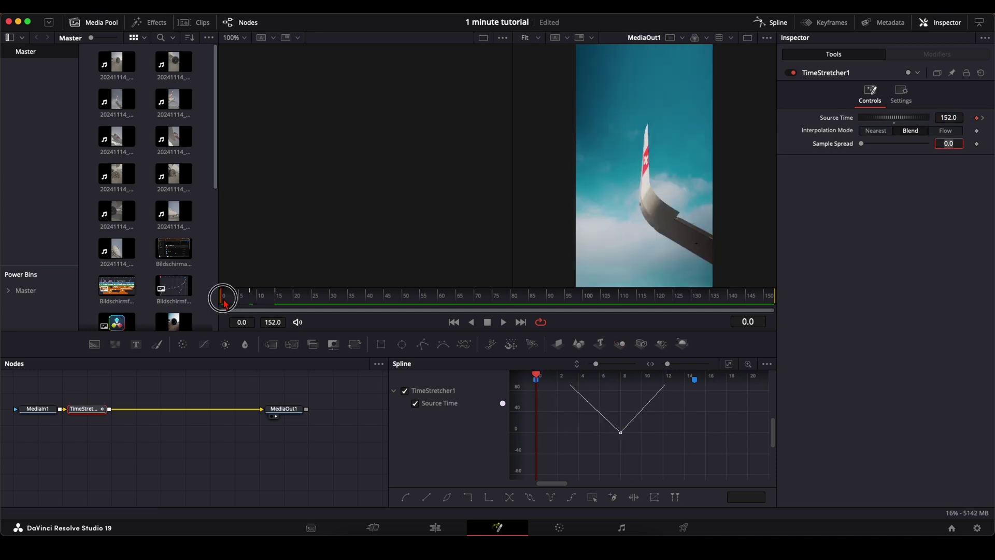
{"action": "left_click_drag", "start_coordinate": [224, 302], "coordinate": [275, 302]}
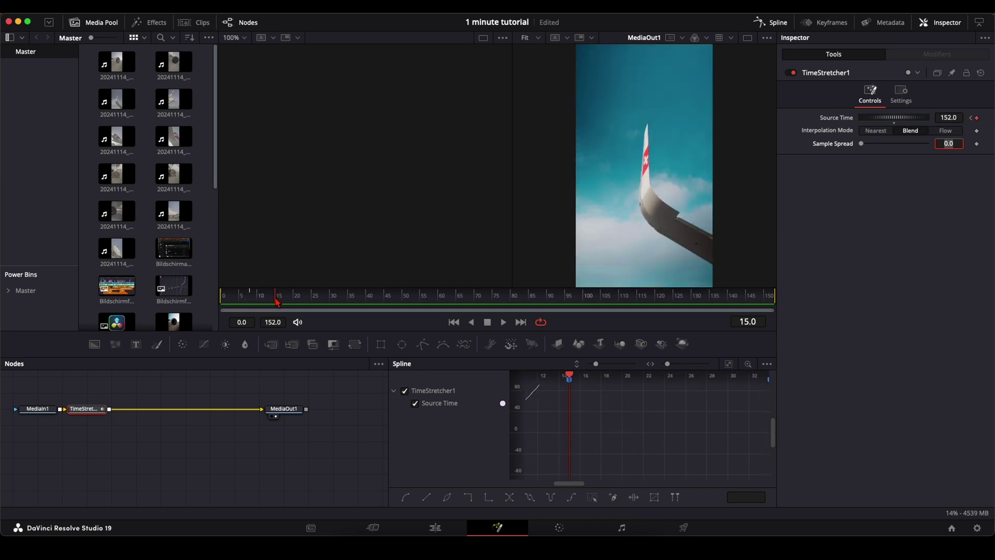
Fit and smooth Fusion Clip 3's Source Time curve, pulling the first and last handles down so both ends are steep.
{"action": "left_click", "coordinate": [729, 365]}
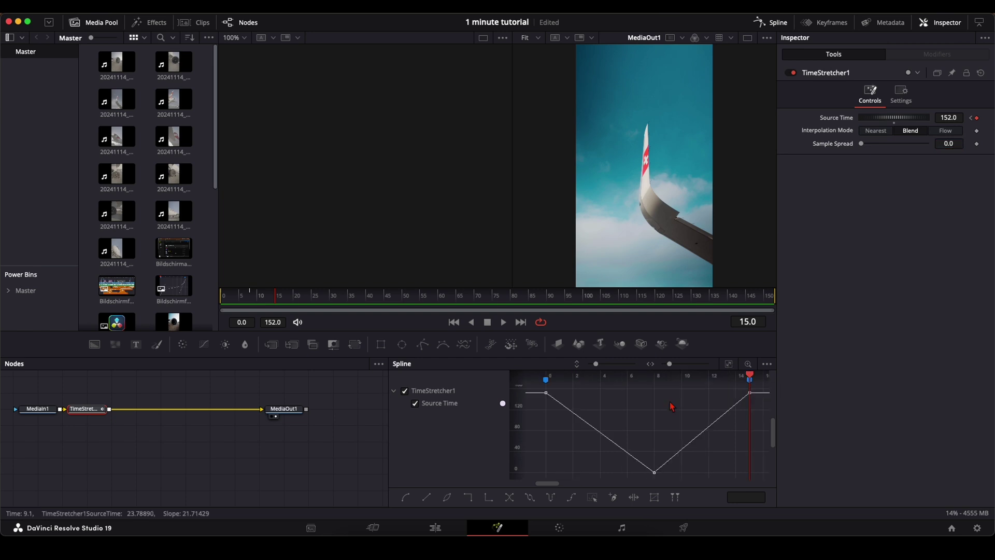
{"action": "key", "text": "ctrl+a"}
{"action": "key", "text": "shift+s"}
{"action": "left_click_drag", "start_coordinate": [580, 395], "coordinate": [549, 446]}
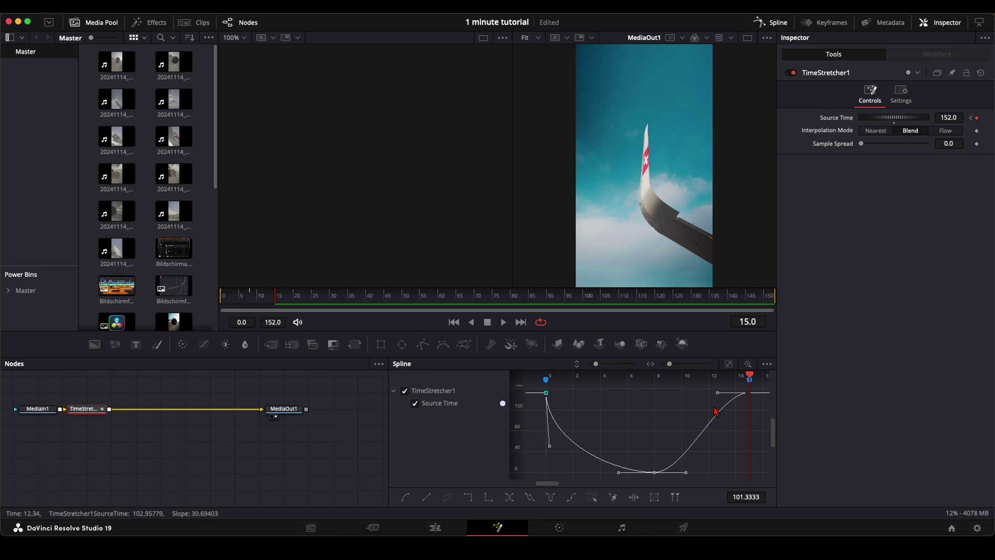
{"action": "left_click_drag", "start_coordinate": [716, 397], "coordinate": [744, 449]}
Return to the Edit page, cut Fusion Clip 3 at Marker 6, and delete the part after the cut.
{"action": "left_click", "coordinate": [441, 526]}
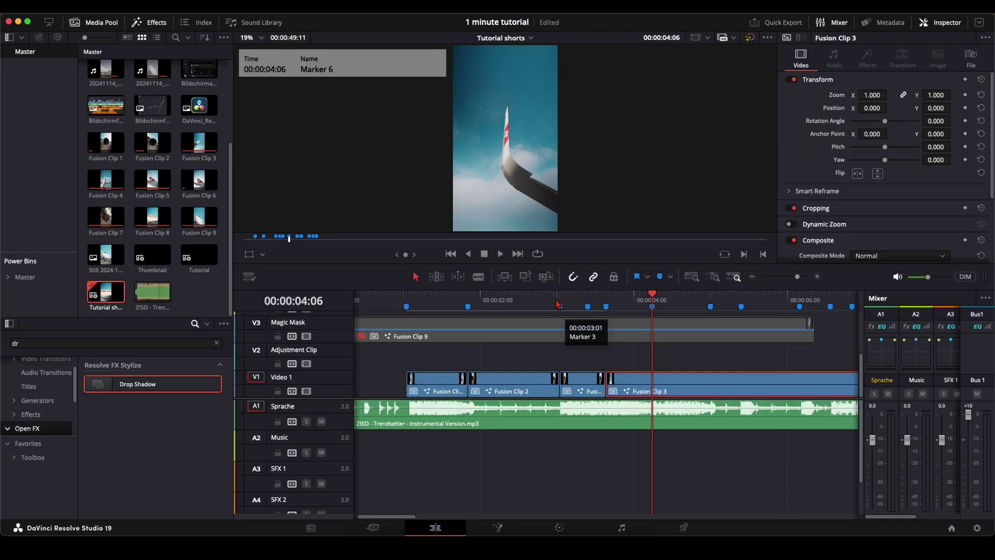
{"action": "key", "text": "super+b"}
{"action": "left_click", "coordinate": [710, 392]}
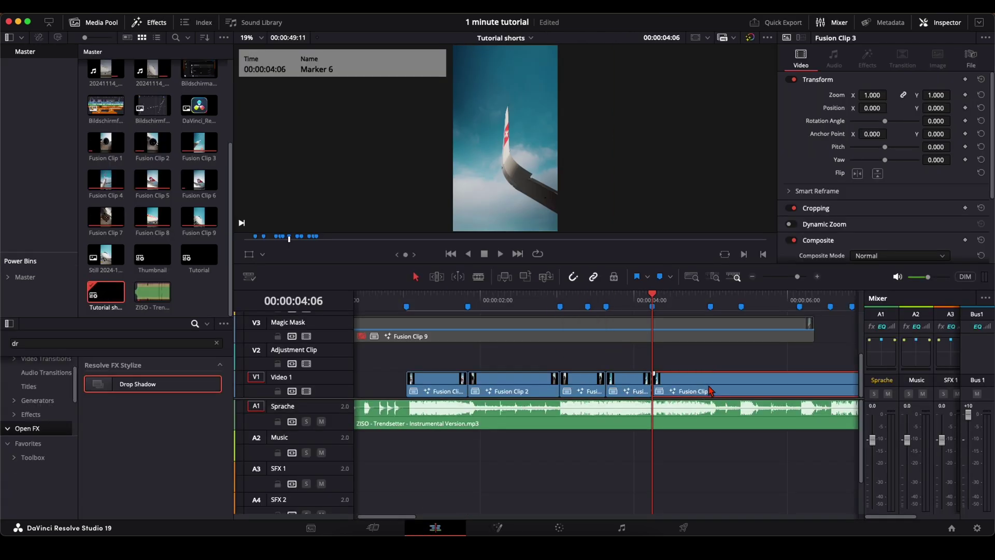
{"action": "key", "text": "Delete"}
Play the edit through Fusion Clips 1 and 3, then put the playhead on Marker 6.
{"action": "left_click", "coordinate": [531, 303]}
{"action": "key", "text": "space"}
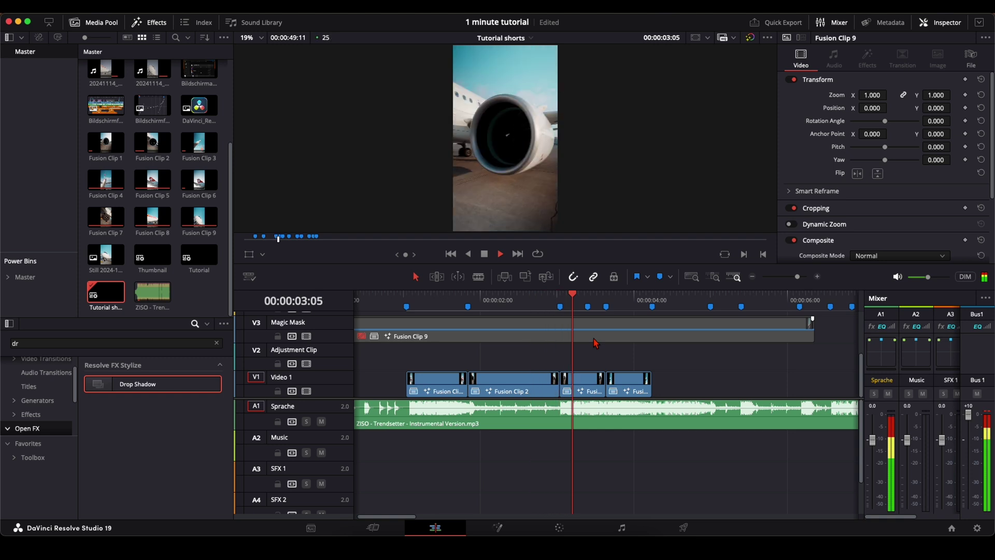
{"action": "left_click", "coordinate": [572, 301]}
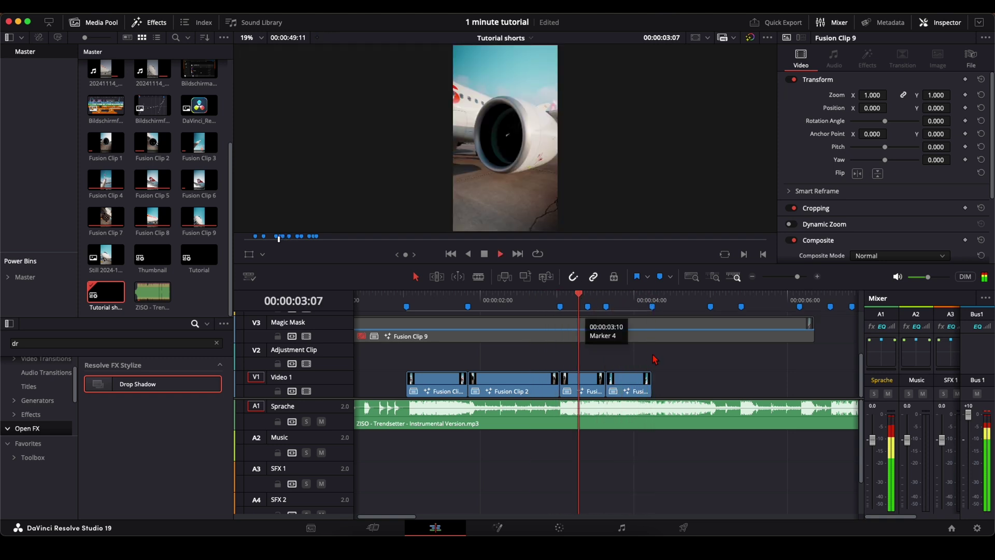
{"action": "key", "text": "space"}
{"action": "mouse_move", "coordinate": [605, 301]}
{"action": "left_mouse_down"}
{"action": "mouse_move", "coordinate": [567, 301]}
{"action": "mouse_move", "coordinate": [652, 306]}
{"action": "left_mouse_up"}
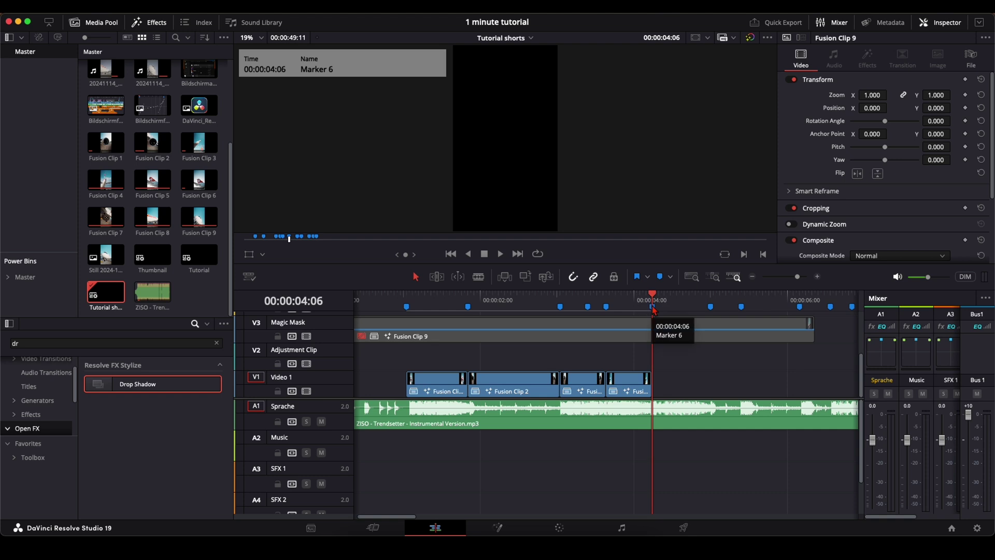
Place Fusion Clip 4 on Video 1 directly after Fusion Clip 3 at Marker 6 and play it with the music.
{"action": "scroll", "coordinate": [698, 380], "scroll_direction": "down", "scroll_amount": 2}
{"action": "scroll", "coordinate": [698, 381], "scroll_direction": "up", "scroll_amount": 2}
{"action": "key", "text": "space"}
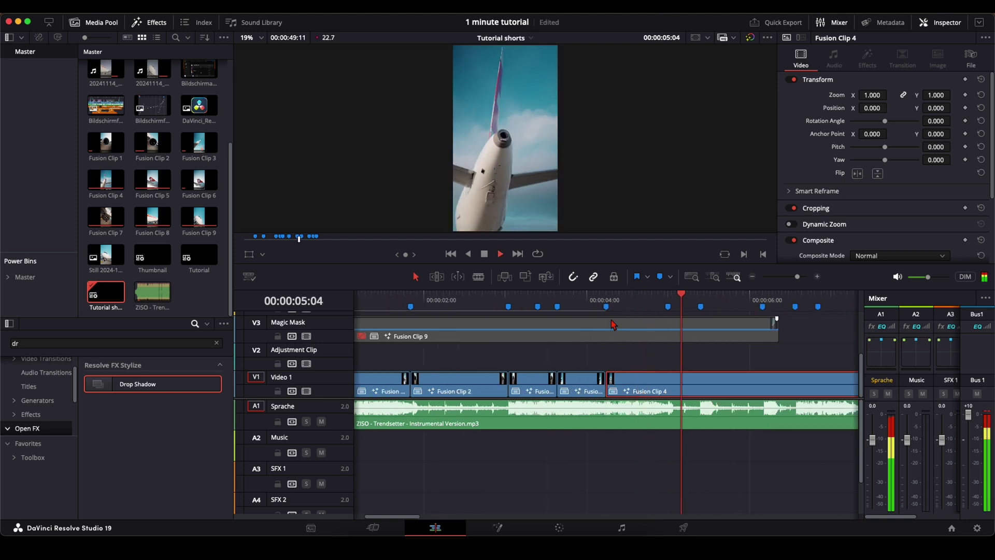
{"action": "left_click", "coordinate": [596, 304]}
{"action": "key", "text": "space"}
{"action": "scroll", "coordinate": [656, 369], "scroll_direction": "down", "scroll_amount": 1}
{"action": "scroll", "coordinate": [655, 369], "scroll_direction": "down", "scroll_amount": 2}
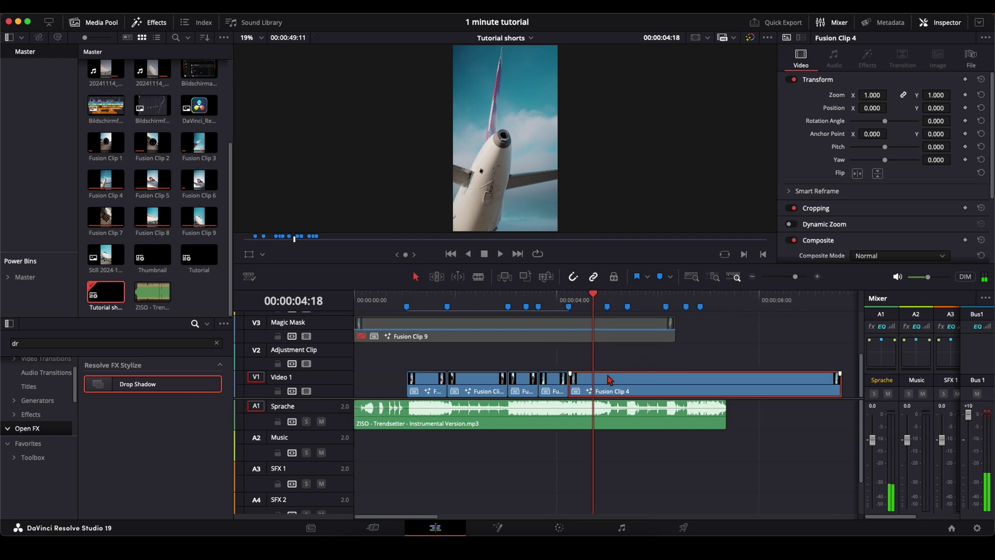
Open Fusion Clip 4 on the Fusion page, add a Time Stretcher node after MediaIn1 at frame 0, and scrub forward.
{"action": "key", "text": "shift+5"}
{"action": "left_click_drag", "start_coordinate": [262, 295], "coordinate": [225, 304]}
{"action": "key", "text": "shift+space"}
{"action": "type", "text": "time st"}
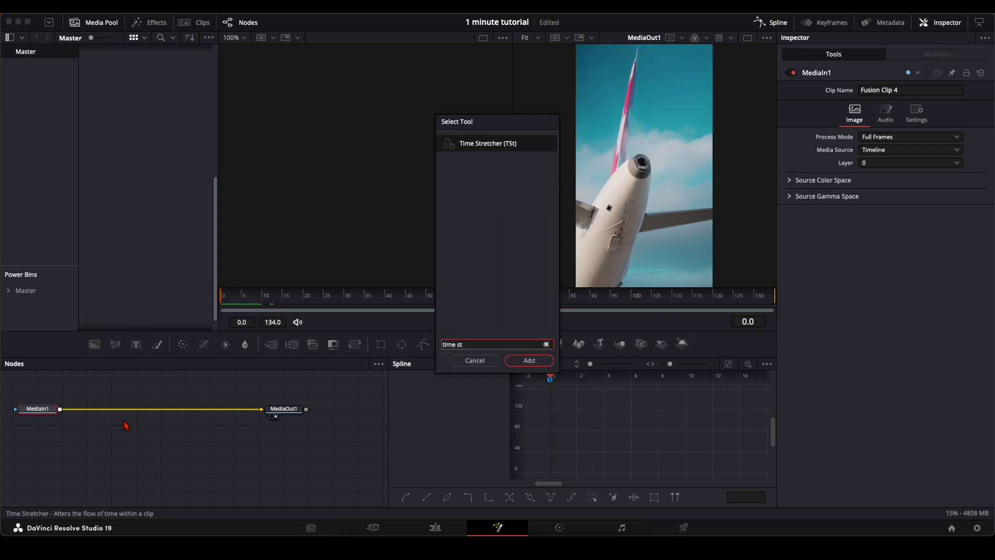
{"action": "key", "text": "Return"}
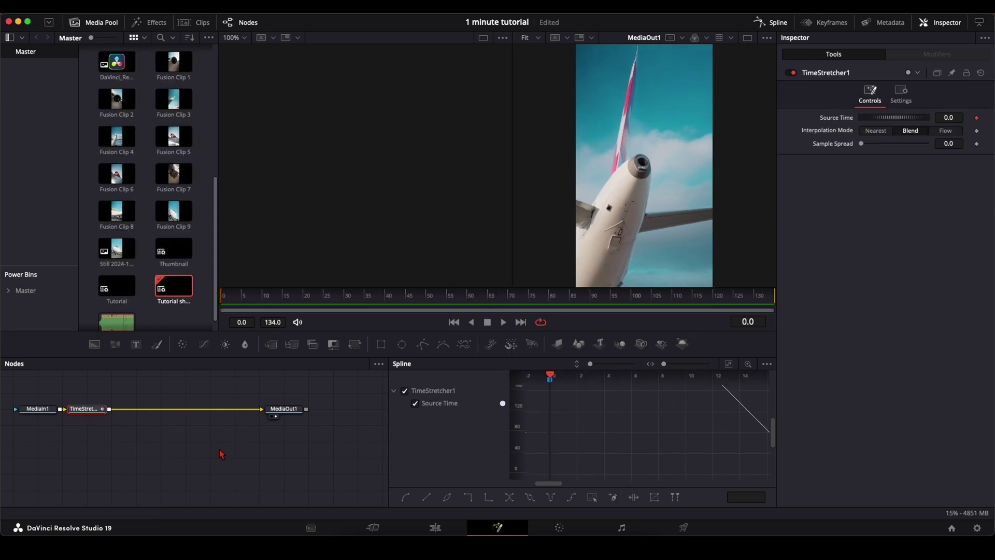
{"action": "left_click_drag", "start_coordinate": [226, 300], "coordinate": [304, 299]}
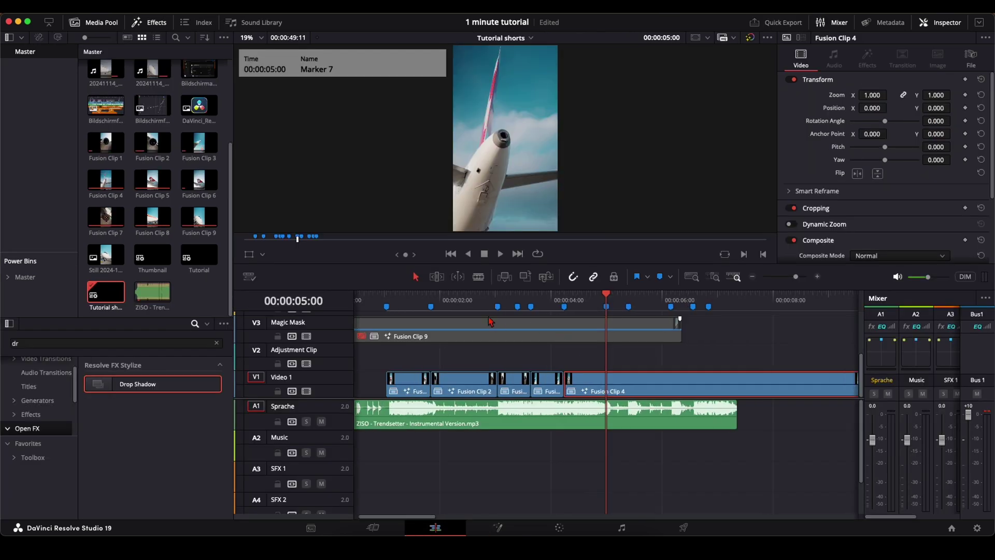
Play the edit from Marker 3 into Fusion Clip 4, raise the system volume, and put the playhead at 00:00:03:07.
{"action": "left_click", "coordinate": [496, 300]}
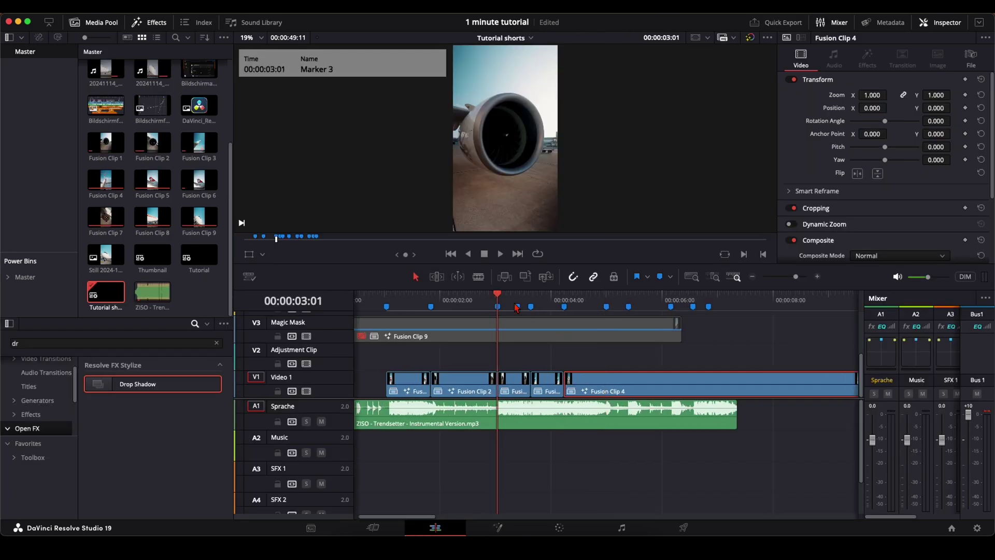
{"action": "key", "text": "space"}
{"action": "key", "text": "space"}
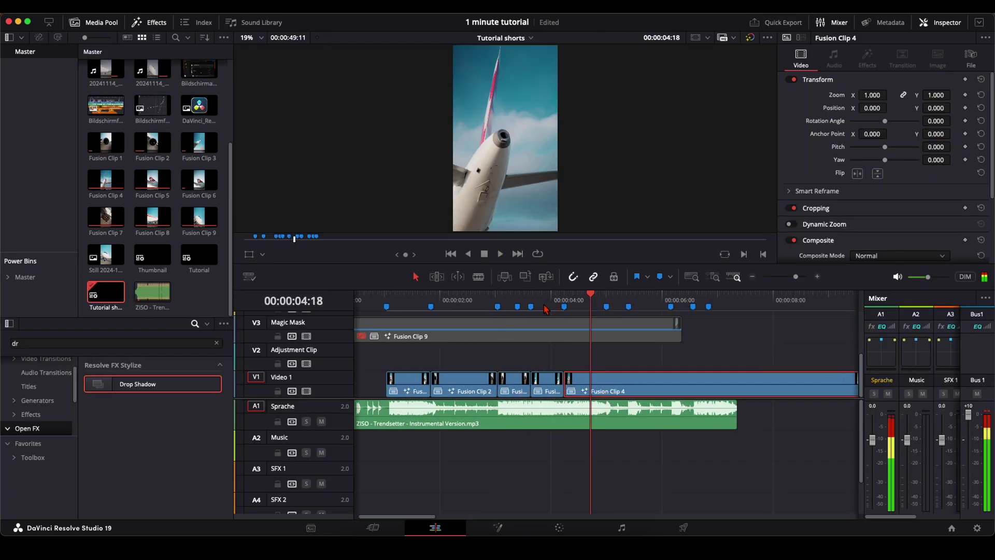
{"action": "key", "text": "XF86AudioRaiseVolume"}
{"action": "left_click", "coordinate": [513, 301]}
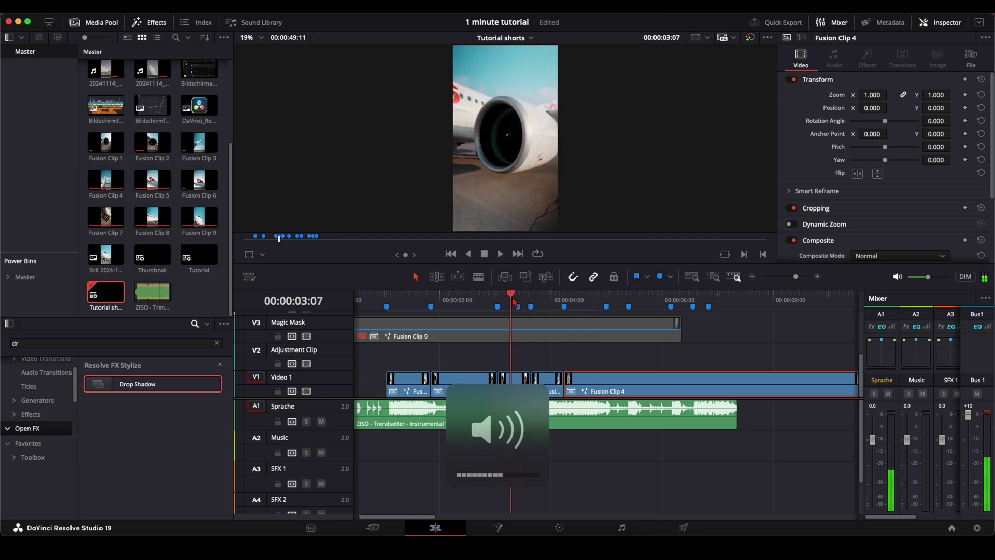
Play the edit with the music from 00:00:03:07 into Fusion Clip 4.
{"action": "key", "text": "space"}
{"action": "key", "text": "space"}
{"action": "left_click", "coordinate": [512, 301]}
{"action": "key", "text": "space"}
{"action": "key", "text": "space"}
At Marker 7, keyframe Fusion Clip 4's Time Stretcher Source Time to 134 at frame 19 and fit the spline.
{"action": "left_click", "coordinate": [607, 306]}
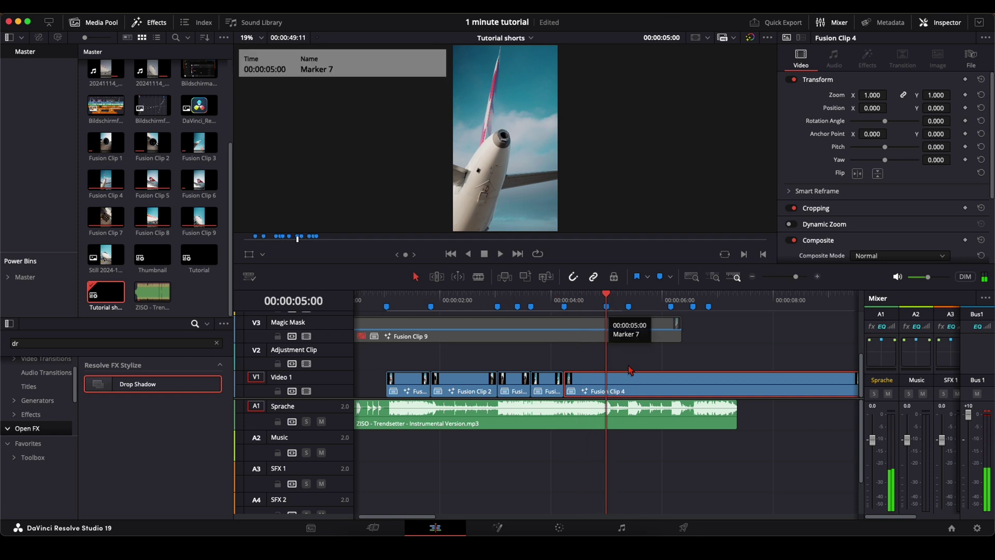
{"action": "key", "text": "shift+5"}
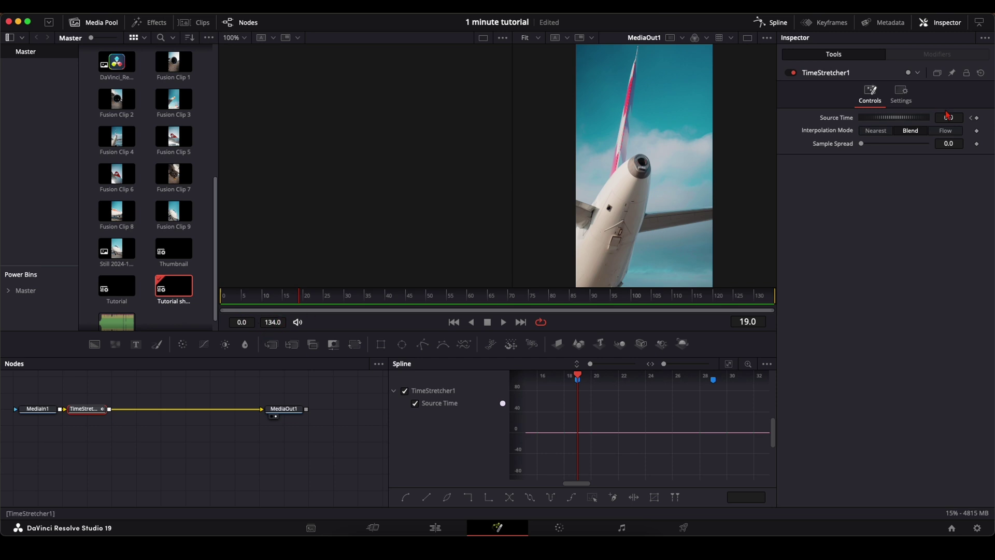
{"action": "key", "text": "Tab"}
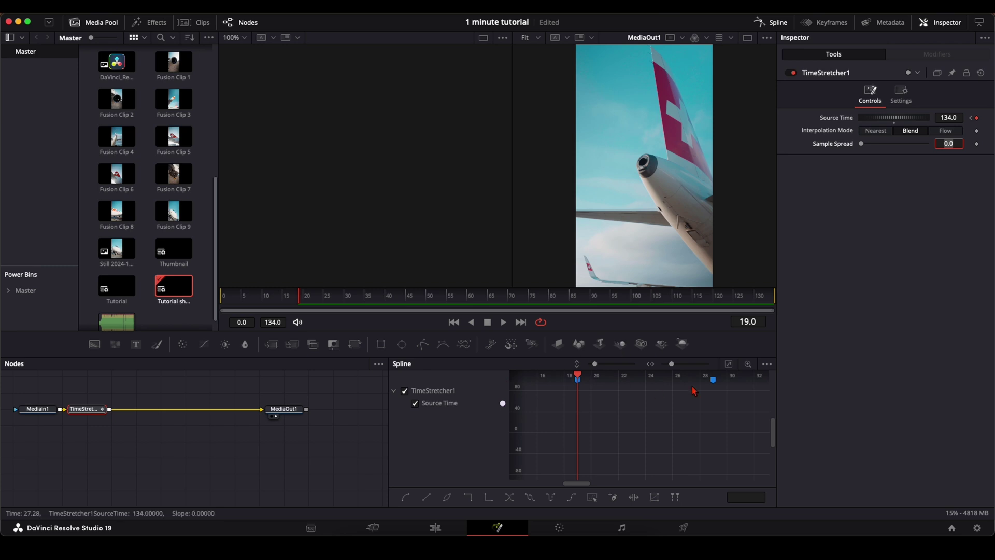
{"action": "left_click", "coordinate": [731, 364]}
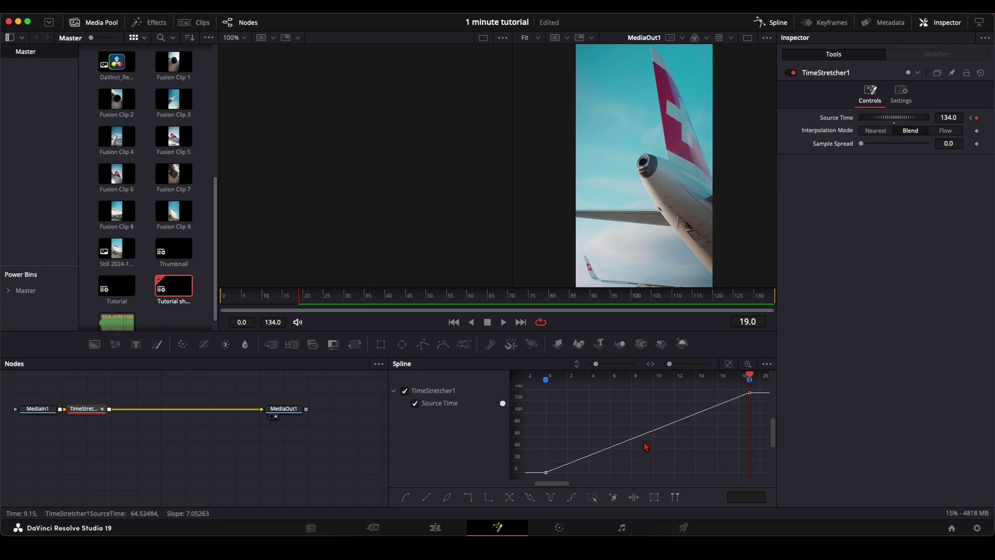
Smooth both Source Time keyframes of Fusion Clip 4 and shape their handles into a fast-slow-fast curve.
{"action": "key", "text": "ctrl+a"}
{"action": "key", "text": "s"}
{"action": "left_click_drag", "start_coordinate": [612, 473], "coordinate": [582, 415]}
{"action": "left_click_drag", "start_coordinate": [682, 395], "coordinate": [717, 451]}
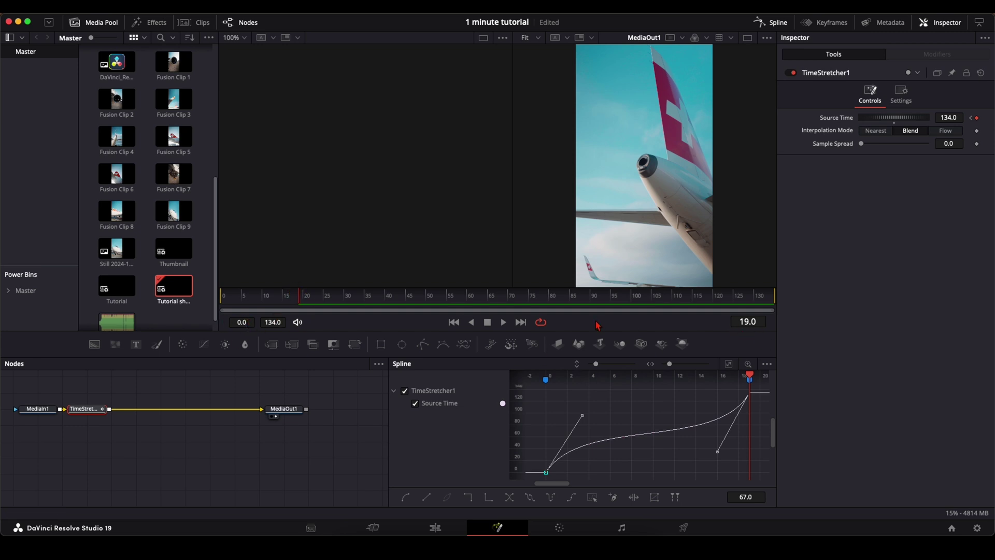
{"action": "left_click_drag", "start_coordinate": [582, 415], "coordinate": [580, 408]}
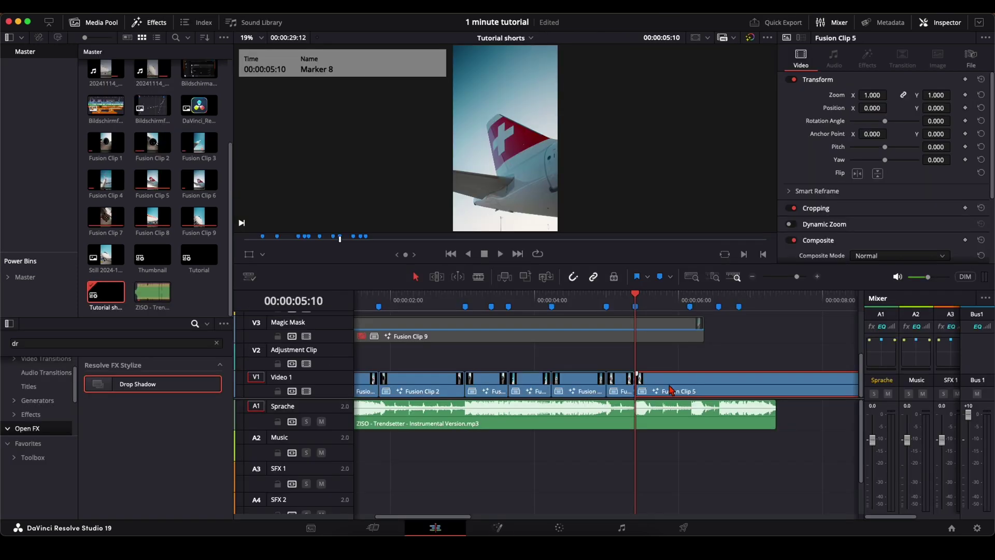
Delete the part of Fusion Clip 5 after Marker 8 and scrub through the edit around the cut.
{"action": "key", "text": "Delete"}
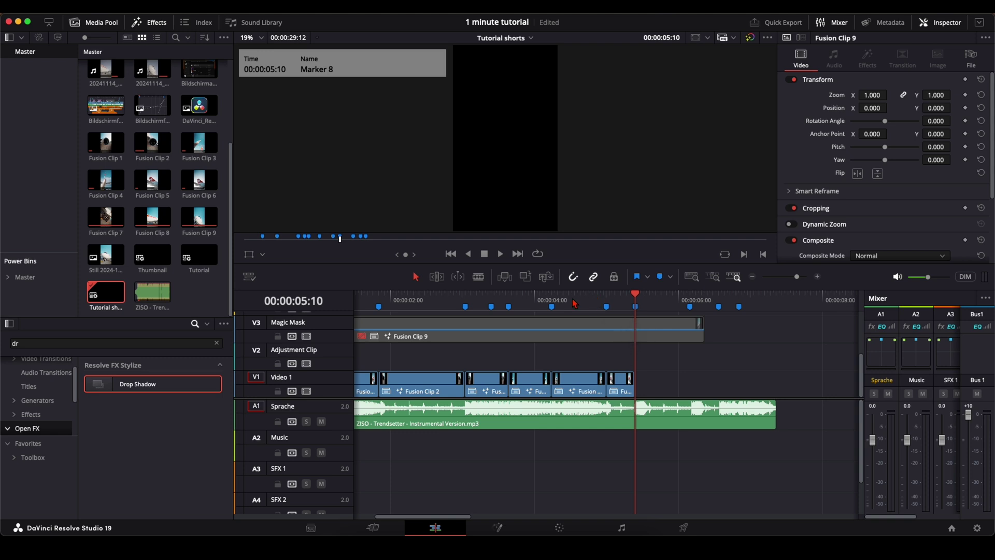
{"action": "left_click_drag", "start_coordinate": [516, 303], "coordinate": [613, 304]}
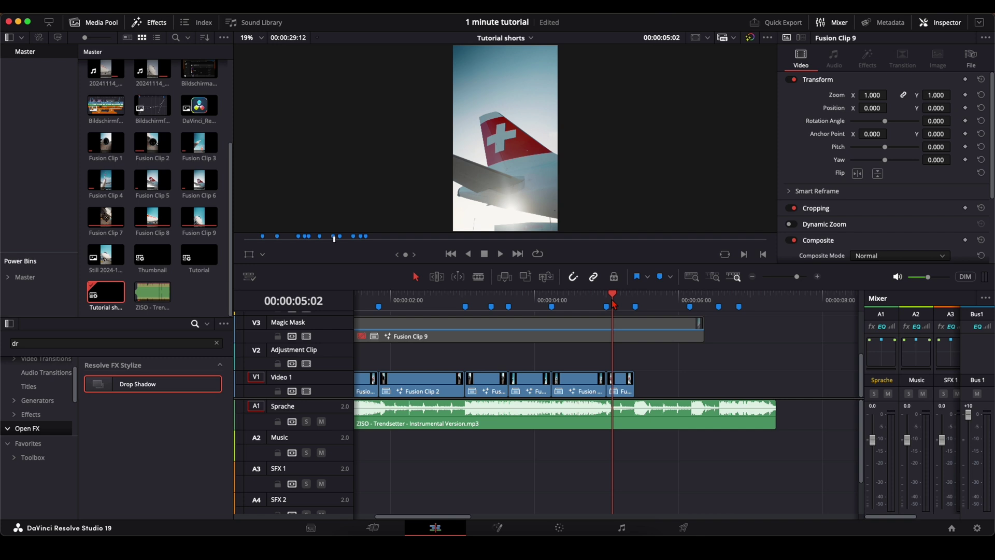
{"action": "mouse_move", "coordinate": [452, 302]}
{"action": "left_mouse_down"}
{"action": "mouse_move", "coordinate": [355, 296]}
{"action": "mouse_move", "coordinate": [629, 305]}
{"action": "mouse_move", "coordinate": [735, 319]}
{"action": "left_mouse_up"}
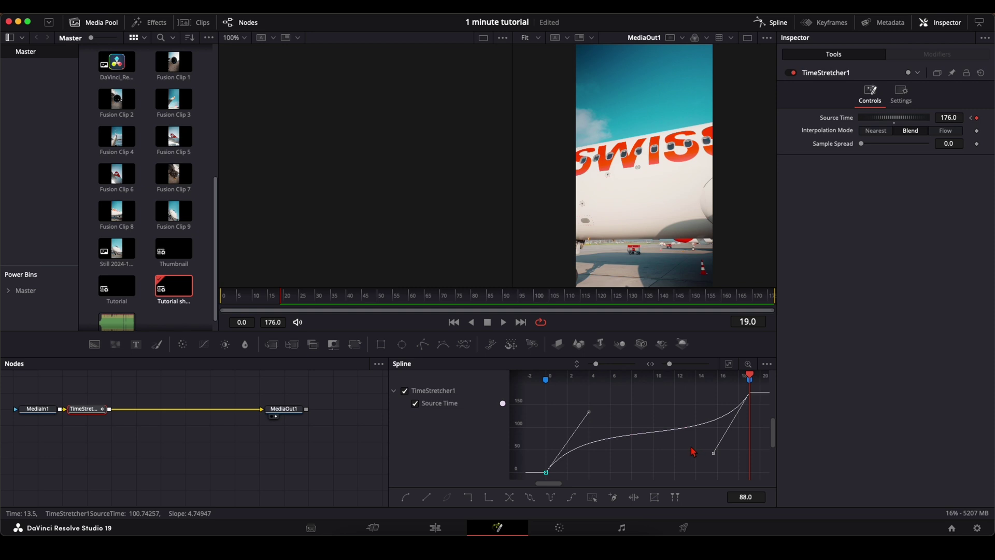
Adjust both spline handles of Fusion Clip 8's Source Time curve to flatten the slow middle section.
{"action": "left_click", "coordinate": [767, 364]}
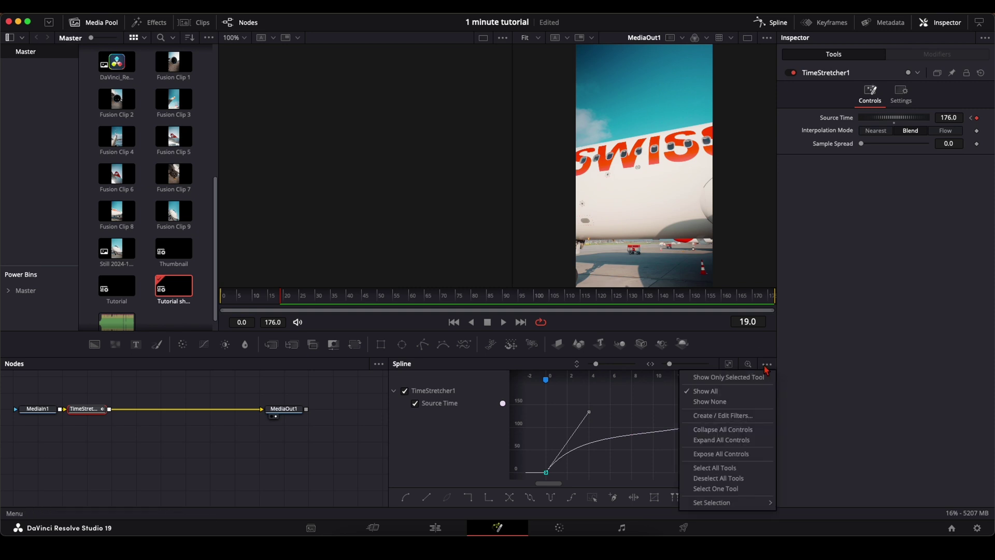
{"action": "left_click", "coordinate": [589, 414]}
{"action": "left_click_drag", "start_coordinate": [588, 415], "coordinate": [594, 412]}
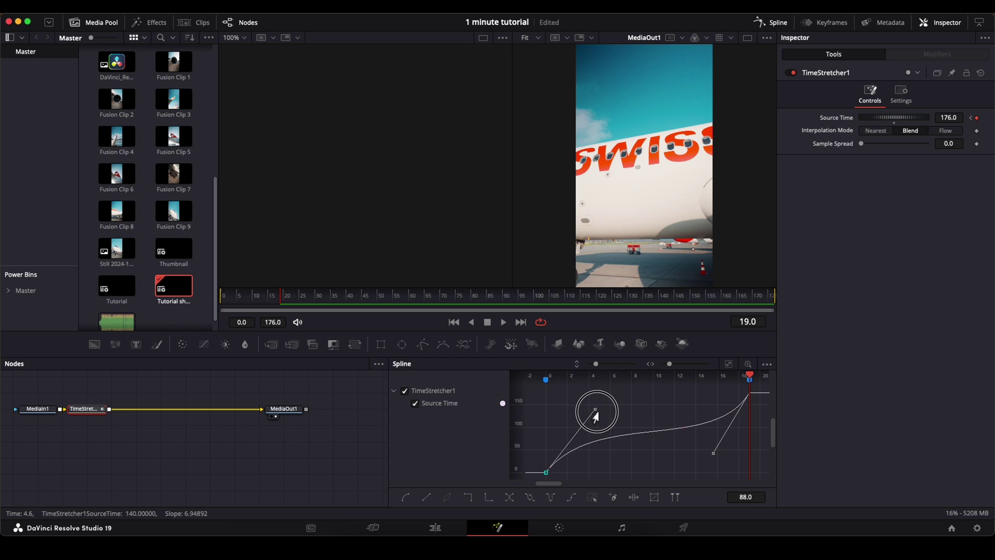
{"action": "left_click_drag", "start_coordinate": [713, 453], "coordinate": [711, 459]}
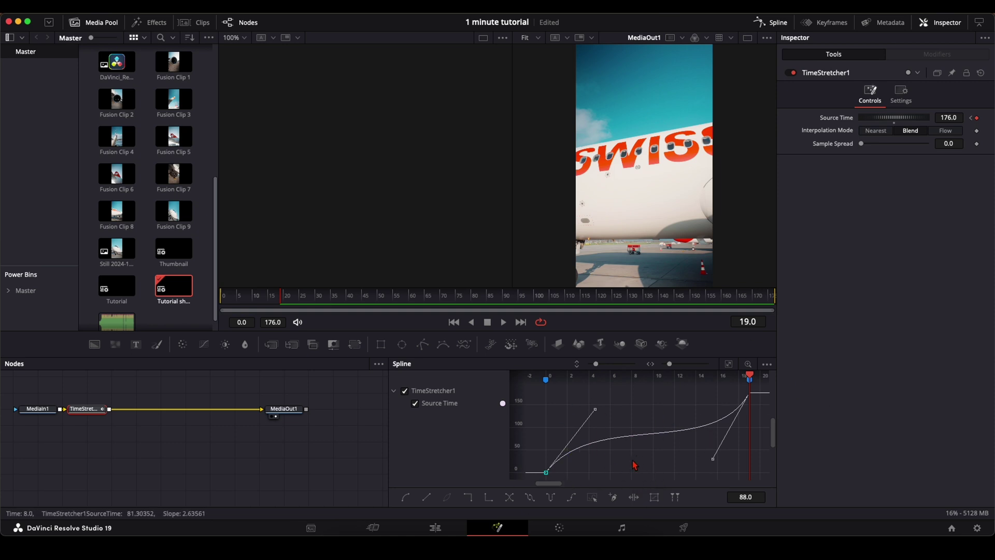
On the Edit page, split Fusion Clip 8 at Marker 9 and ripple delete the remainder.
{"action": "left_click", "coordinate": [435, 527]}
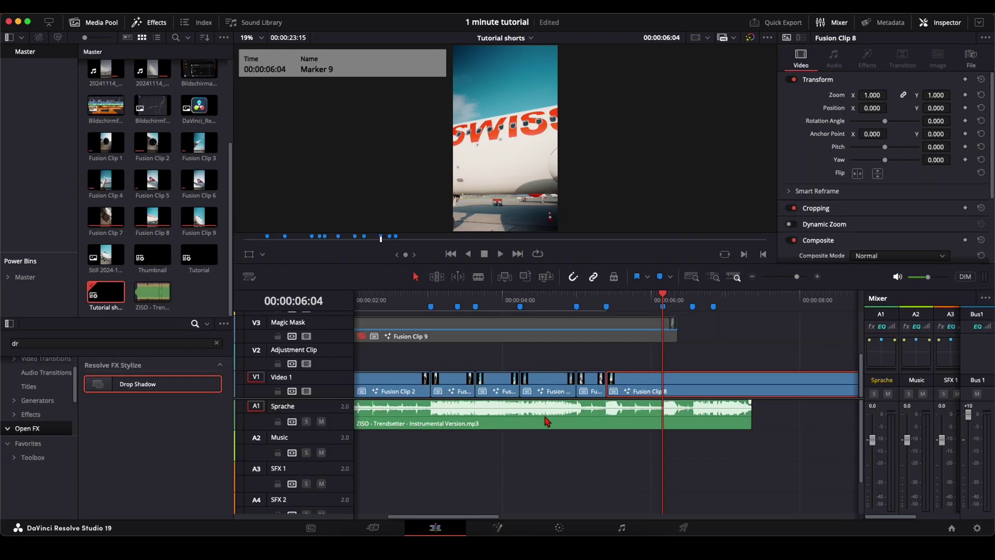
{"action": "key", "text": "super+b"}
{"action": "left_click", "coordinate": [696, 390]}
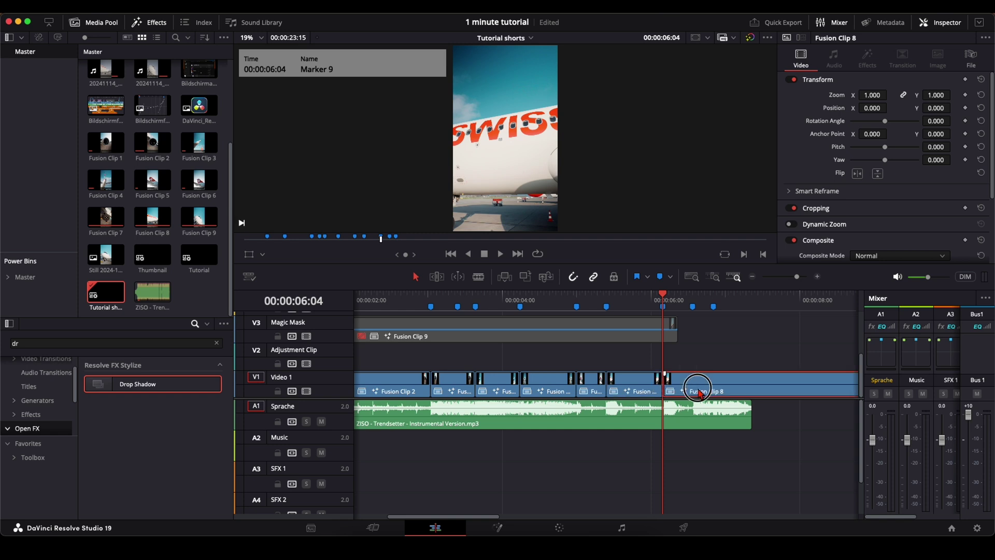
{"action": "key", "text": "shift+BackSpace"}
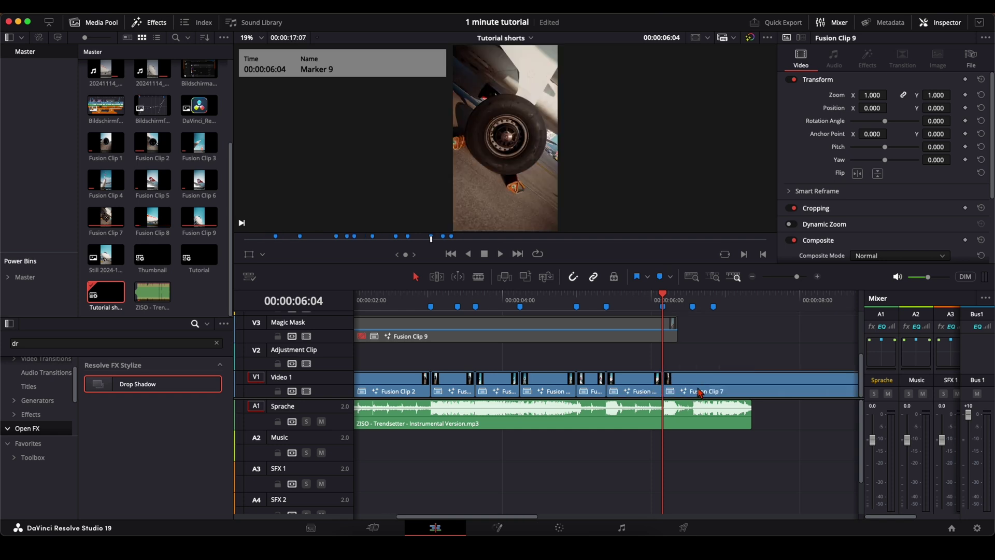
Review the end of the edit and extend Fusion Clip 7 to meet Fusion Clip 9 at Marker 11.
{"action": "left_click_drag", "start_coordinate": [667, 302], "coordinate": [691, 300]}
{"action": "key", "text": "Return"}
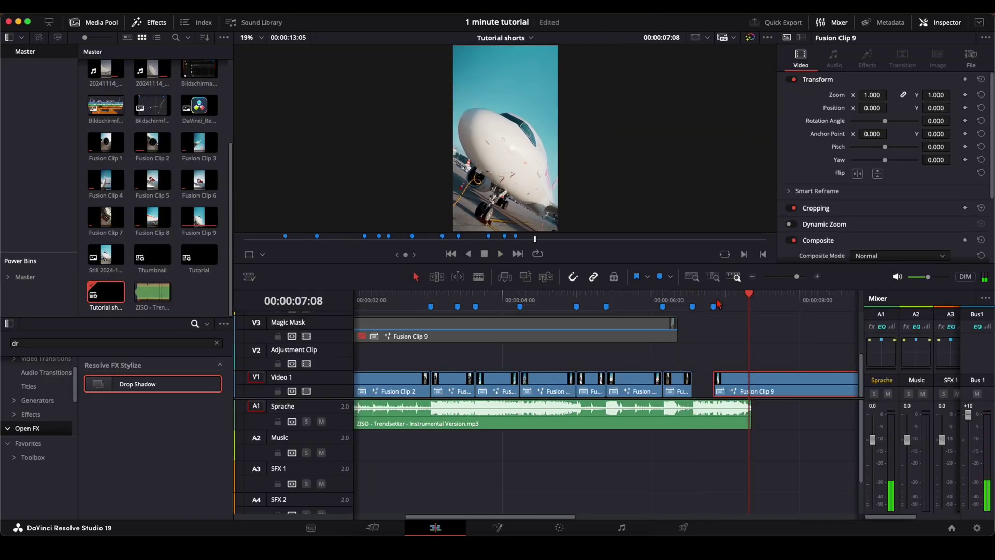
{"action": "mouse_move", "coordinate": [718, 303]}
{"action": "left_mouse_down"}
{"action": "mouse_move", "coordinate": [661, 311]}
{"action": "mouse_move", "coordinate": [715, 336]}
{"action": "mouse_move", "coordinate": [696, 390]}
{"action": "left_mouse_up"}
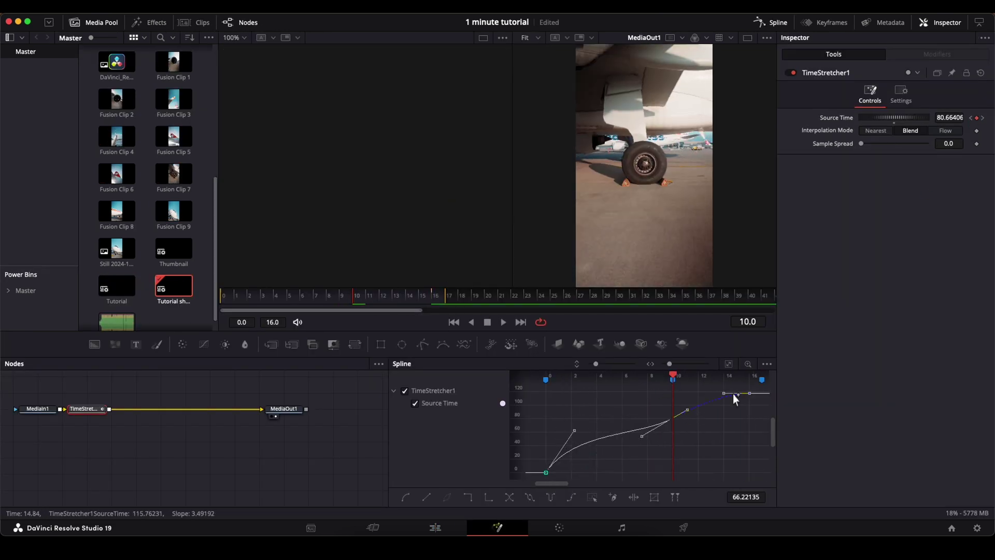
Reshape Fusion Clip 7's Source Time curve around the frame 10 and frame 16 keyframes and scrub through it.
{"action": "left_click", "coordinate": [611, 445]}
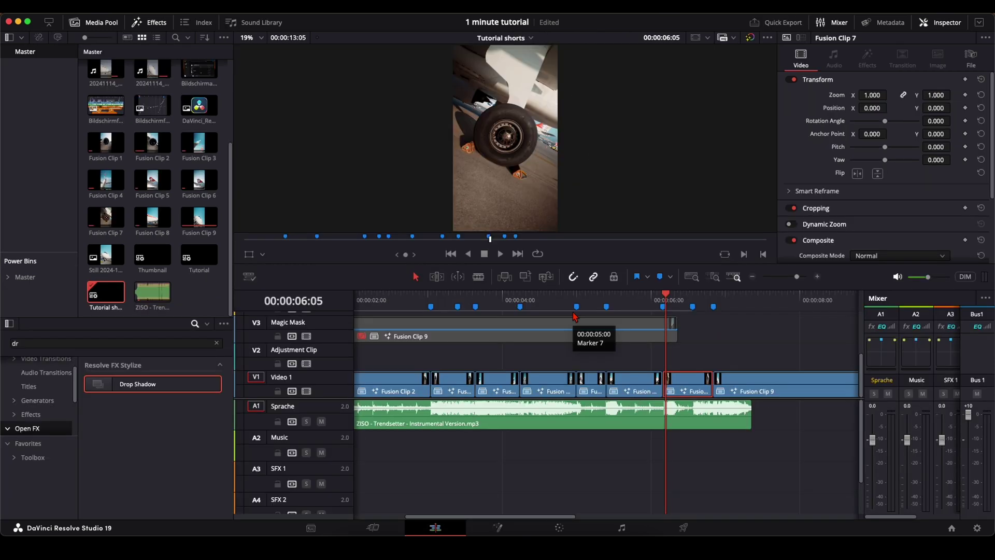
{"action": "mouse_move", "coordinate": [668, 305]}
{"action": "left_mouse_down"}
{"action": "mouse_move", "coordinate": [715, 306]}
{"action": "mouse_move", "coordinate": [394, 302]}
{"action": "mouse_move", "coordinate": [610, 301]}
{"action": "left_mouse_up"}
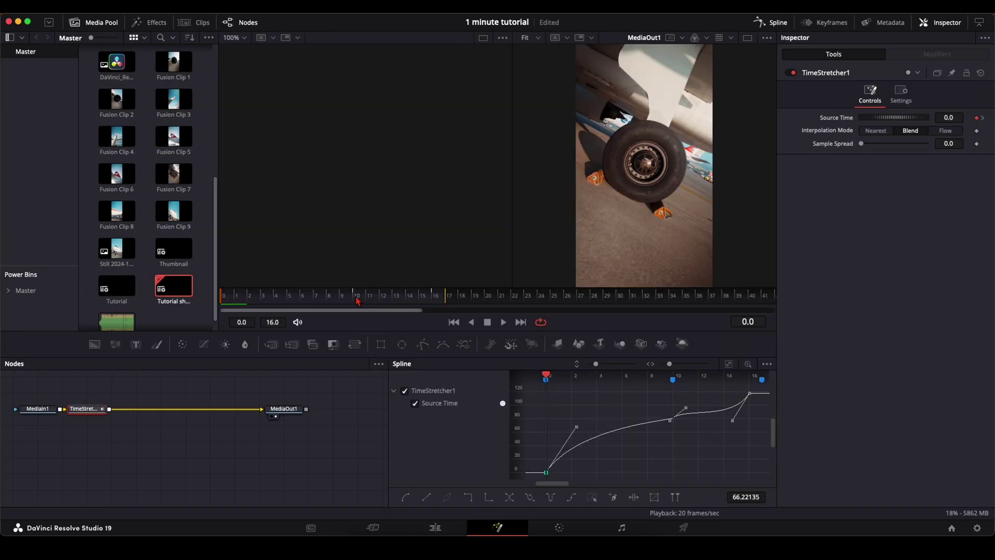
{"action": "left_click_drag", "start_coordinate": [357, 301], "coordinate": [440, 296]}
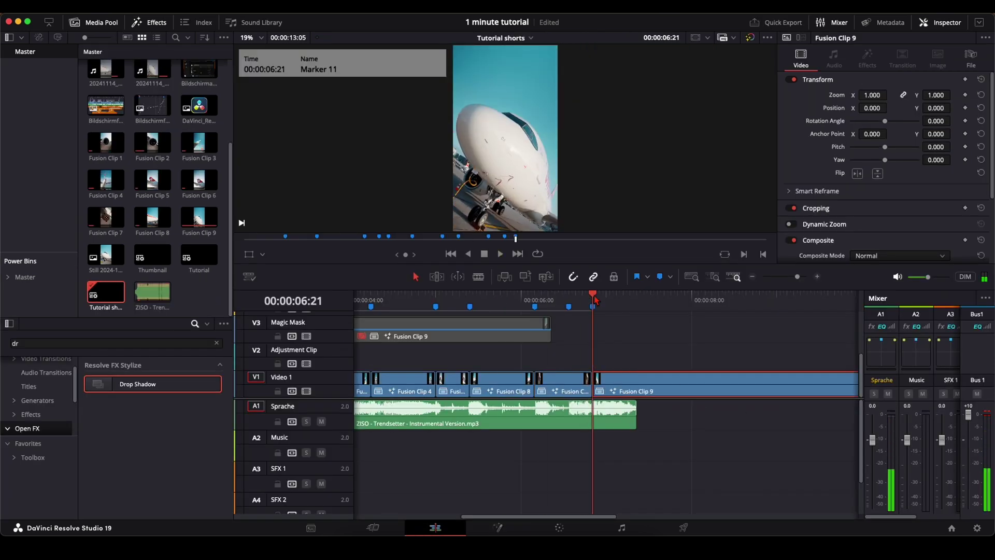
Split the music clip at Marker 1 and place a copy of its opening section directly after the music's end.
{"action": "left_click", "coordinate": [691, 277]}
{"action": "left_click", "coordinate": [390, 301]}
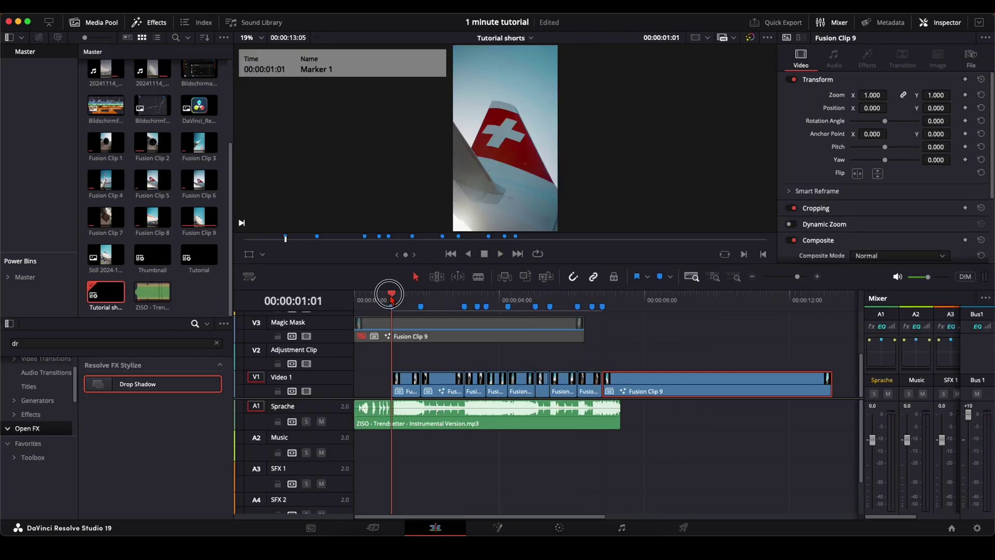
{"action": "left_click", "coordinate": [357, 303]}
{"action": "left_click", "coordinate": [392, 306]}
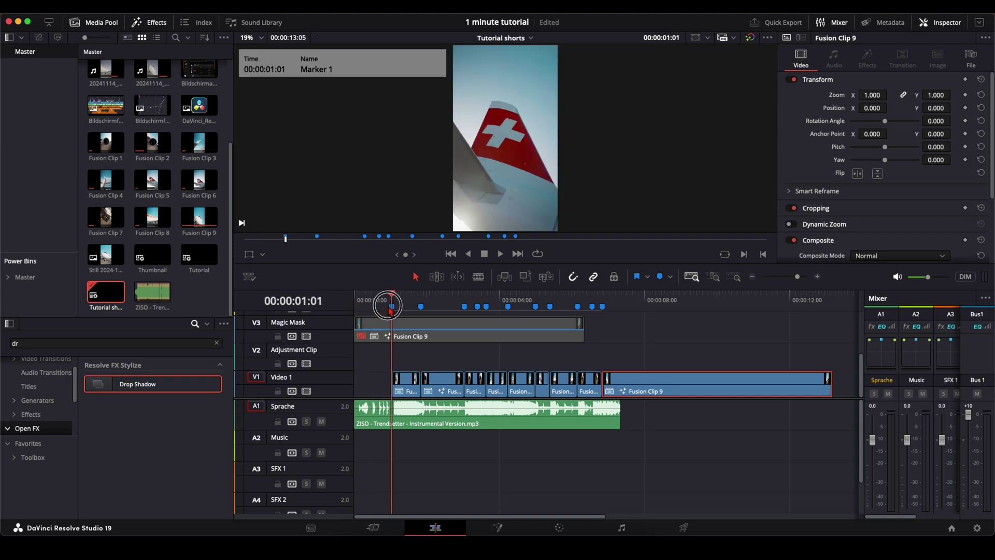
{"action": "left_click", "coordinate": [386, 417]}
{"action": "key", "text": "super+b"}
{"action": "left_click_drag", "start_coordinate": [384, 422], "coordinate": [646, 430]}
Add timeline markers at the start of the copied music section and at its end at 00:00:08:10.
{"action": "left_click_drag", "start_coordinate": [657, 308], "coordinate": [625, 305]}
{"action": "left_click", "coordinate": [648, 351]}
{"action": "left_click", "coordinate": [657, 279]}
{"action": "left_click", "coordinate": [663, 308]}
{"action": "left_click", "coordinate": [659, 280]}
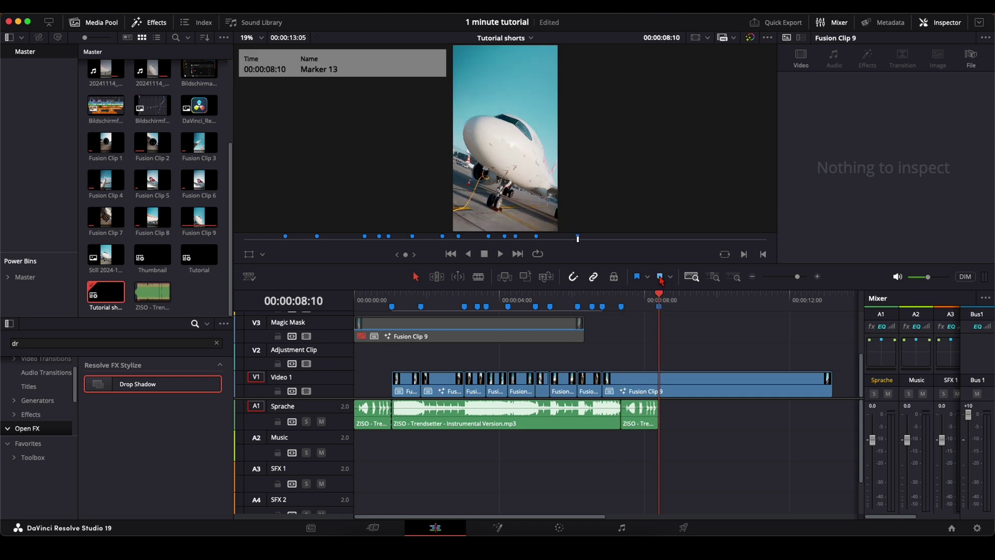
Scrub through the ending up to the last marker, then put the playhead on Marker 11.
{"action": "scroll", "coordinate": [672, 353], "scroll_direction": "up", "scroll_amount": 2}
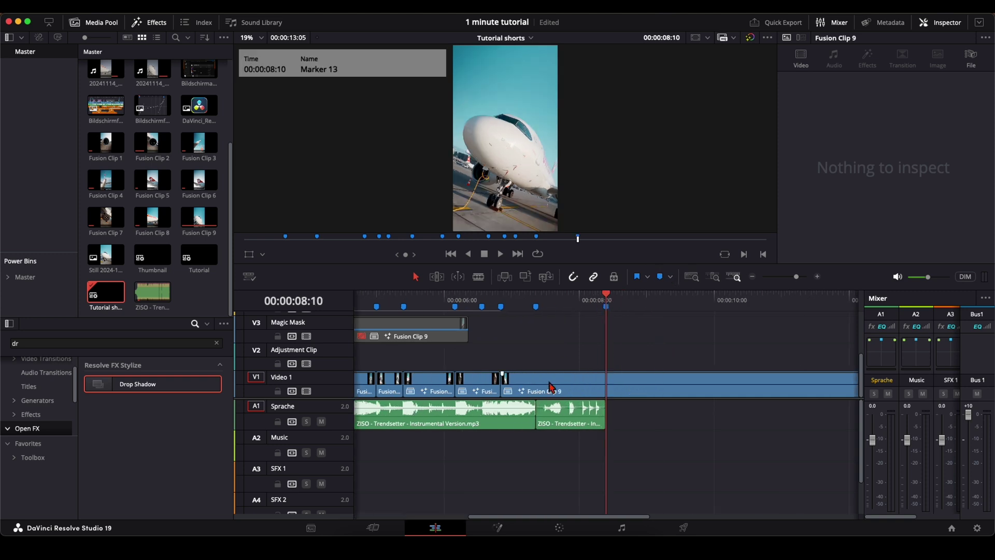
{"action": "mouse_move", "coordinate": [456, 298]}
{"action": "left_mouse_down"}
{"action": "mouse_move", "coordinate": [597, 295]}
{"action": "mouse_move", "coordinate": [536, 295]}
{"action": "mouse_move", "coordinate": [605, 306]}
{"action": "left_mouse_up"}
{"action": "left_click", "coordinate": [501, 306]}
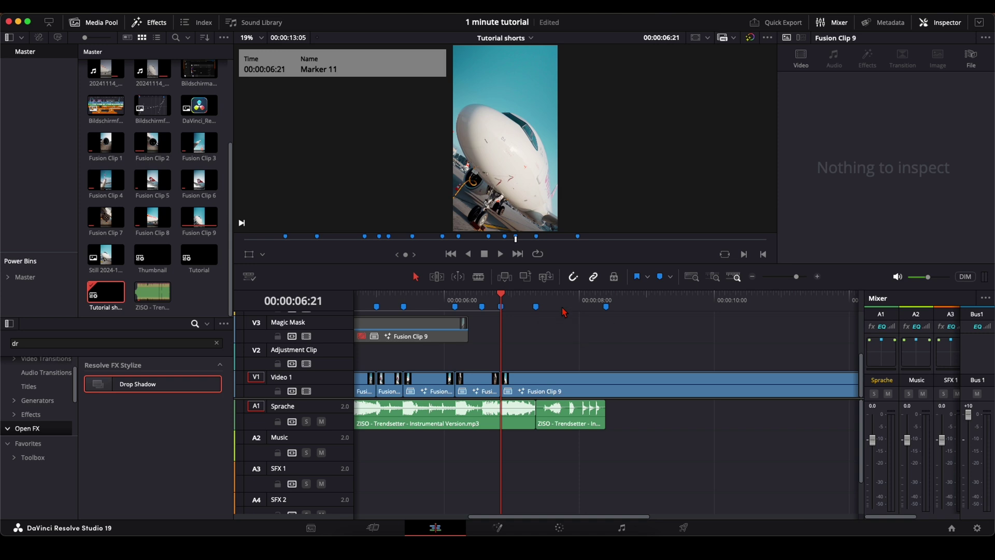
Open Fusion Clip 9 on the Fusion page and add a Time Stretcher node after MediaIn1.
{"action": "left_click", "coordinate": [523, 390]}
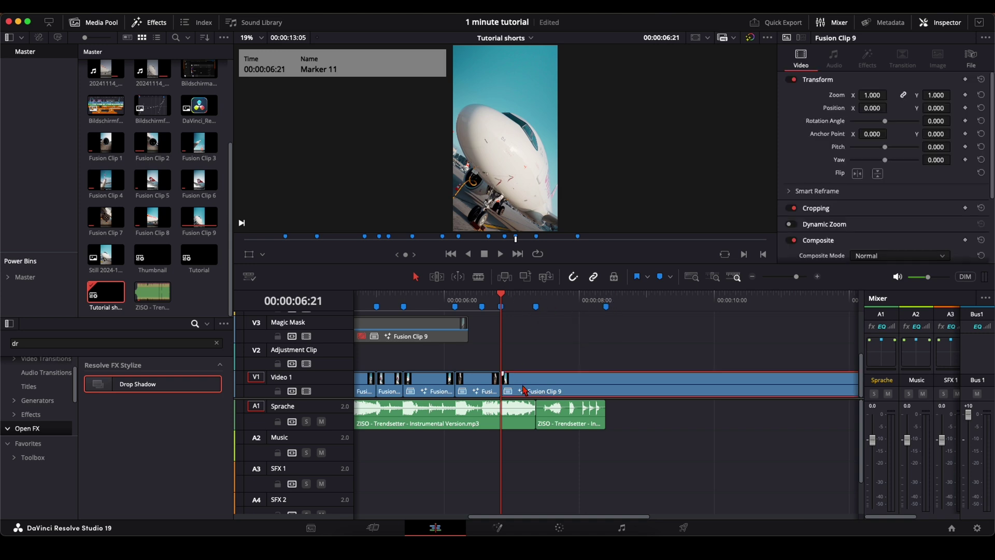
{"action": "key", "text": "shift+5"}
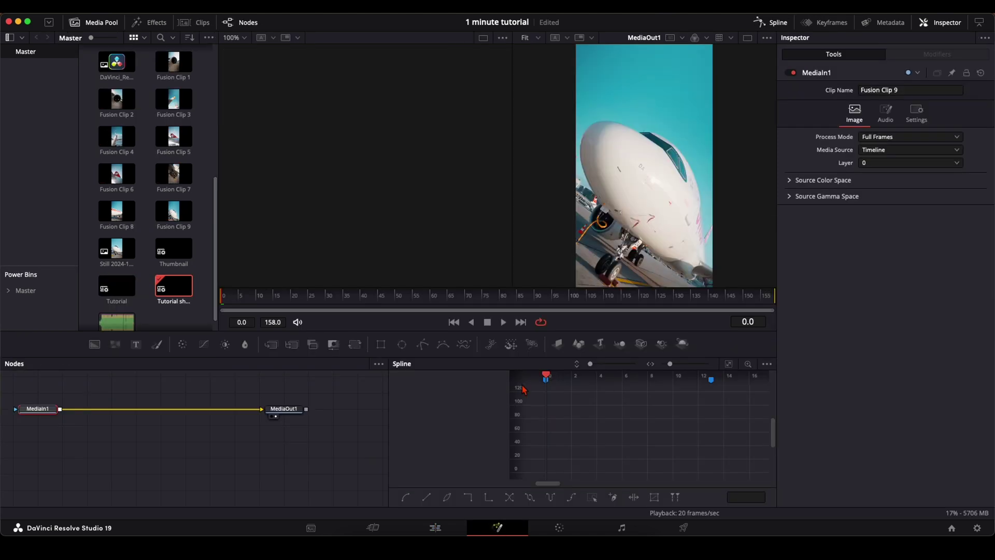
{"action": "key", "text": "shift+space"}
{"action": "type", "text": "time st"}
{"action": "key", "text": "Return"}
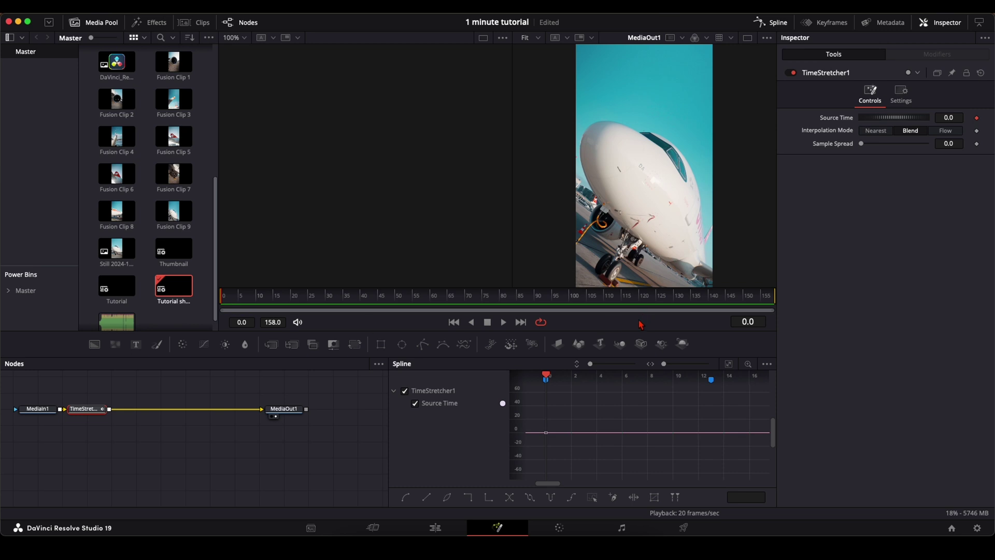
Return to the start of Fusion Clip 9 at Marker 11 and set its Source Time to 158 at frame 0.
{"action": "left_click_drag", "start_coordinate": [264, 299], "coordinate": [211, 298]}
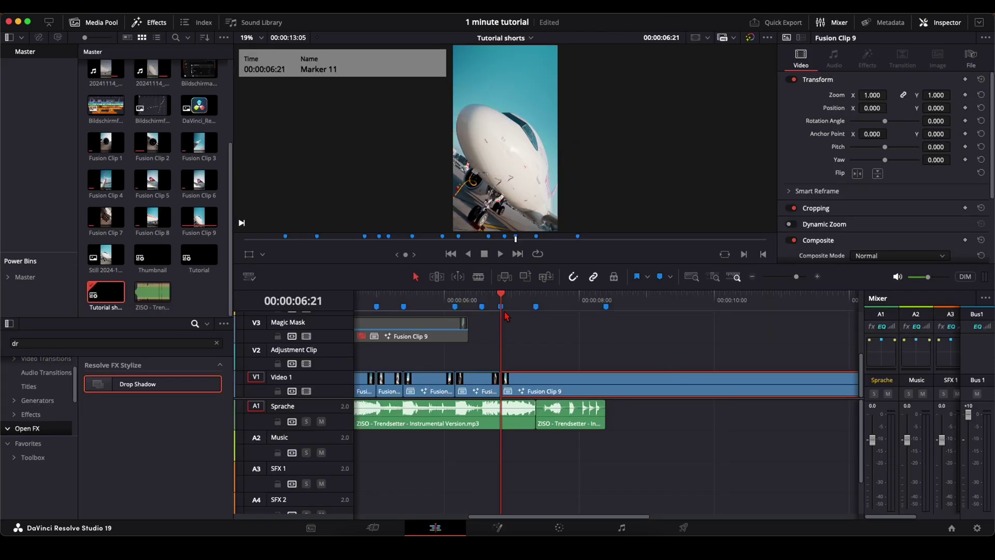
{"action": "mouse_move", "coordinate": [505, 312]}
{"action": "left_mouse_down"}
{"action": "mouse_move", "coordinate": [468, 300]}
{"action": "mouse_move", "coordinate": [505, 303]}
{"action": "left_mouse_up"}
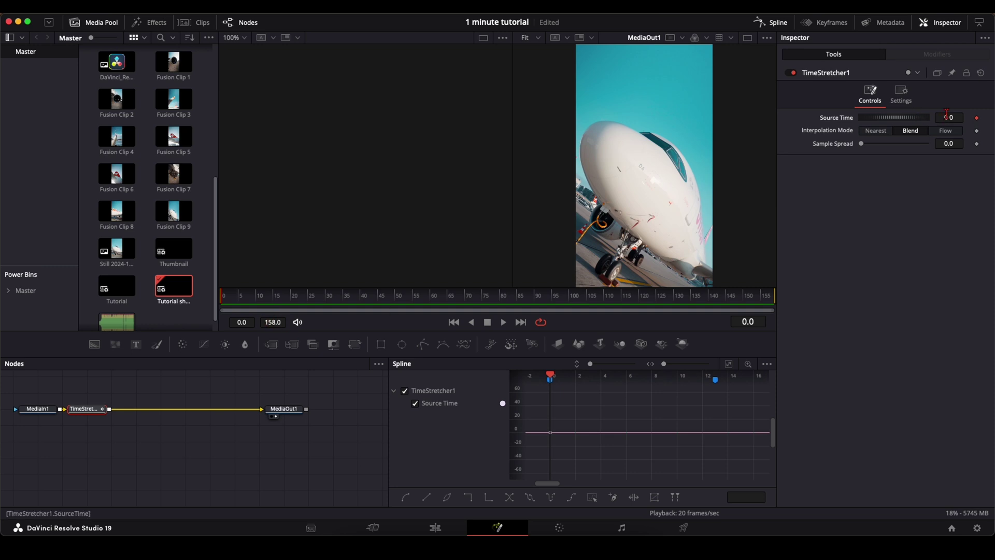
{"action": "key", "text": "Tab"}
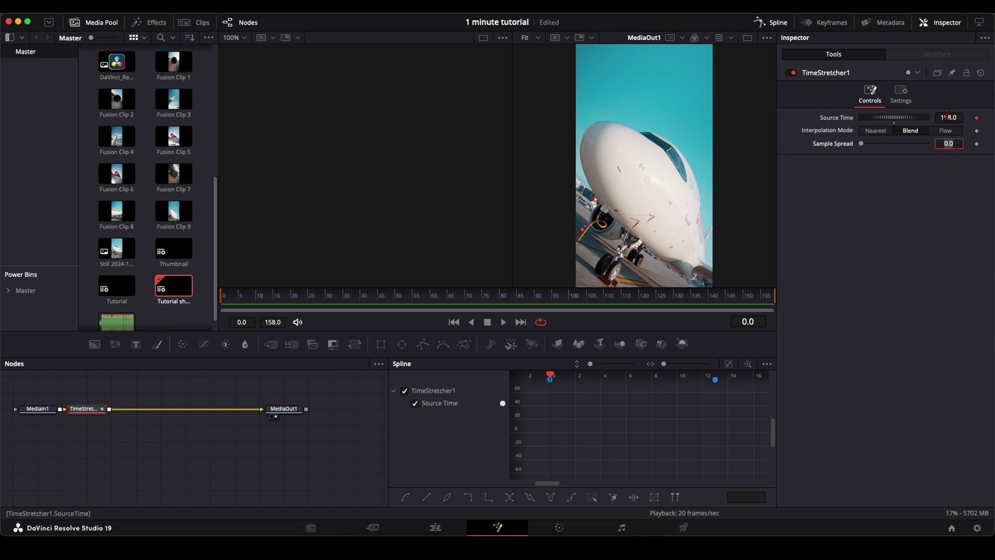
Keyframe Fusion Clip 9's Source Time to 0 at frame 13, then move the playhead to frame 39.
{"action": "left_click", "coordinate": [253, 299]}
{"action": "left_click_drag", "start_coordinate": [254, 302], "coordinate": [268, 300]}
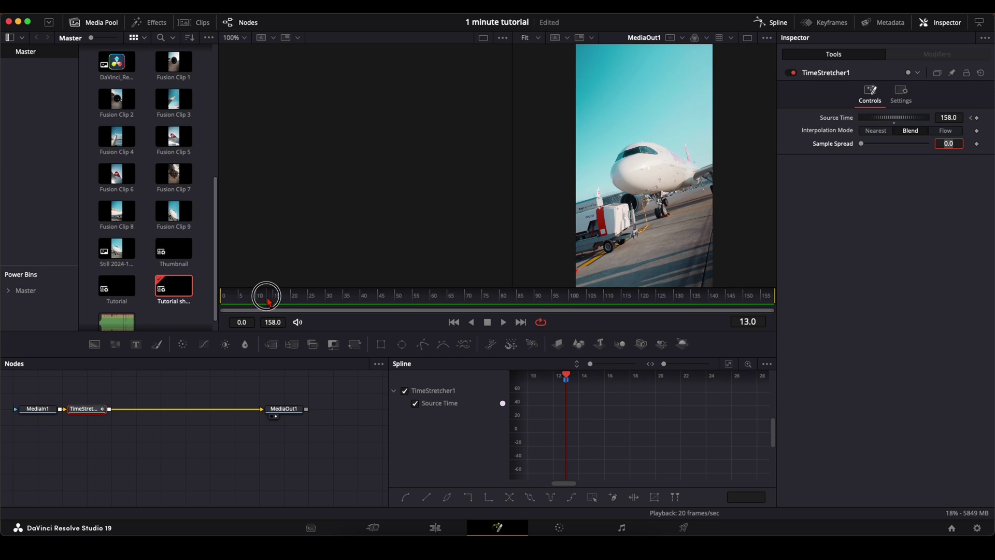
{"action": "double_click", "coordinate": [956, 119]}
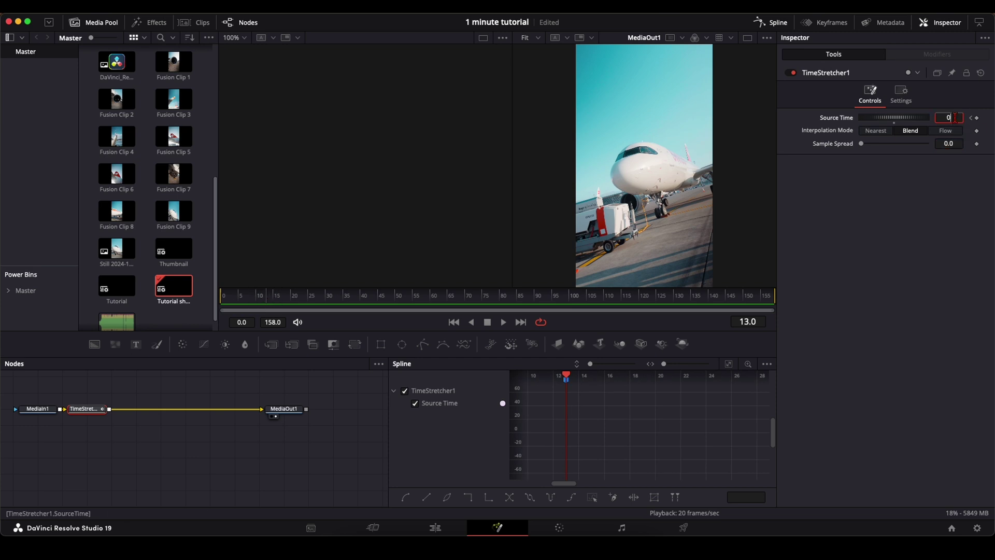
{"action": "key", "text": "Tab"}
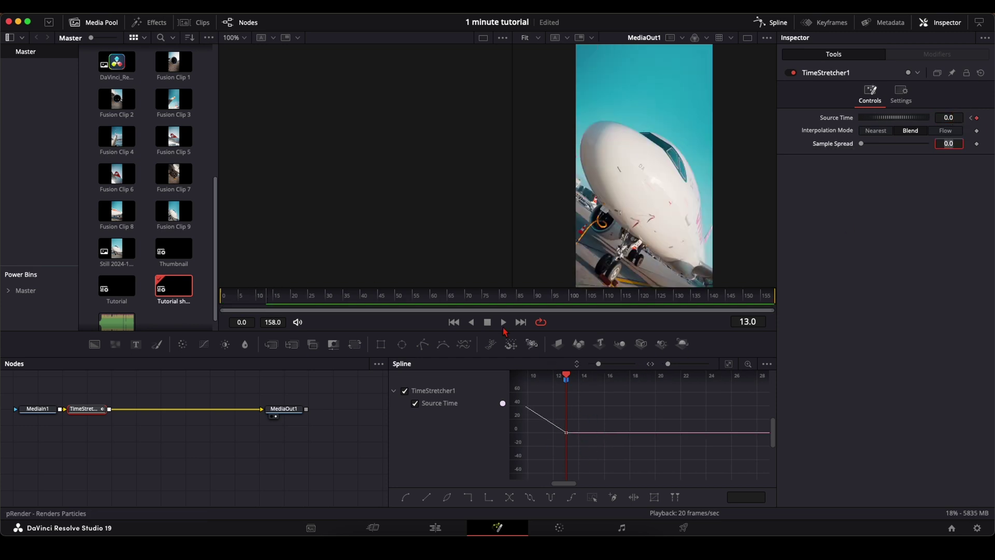
{"action": "left_click_drag", "start_coordinate": [275, 301], "coordinate": [361, 298]}
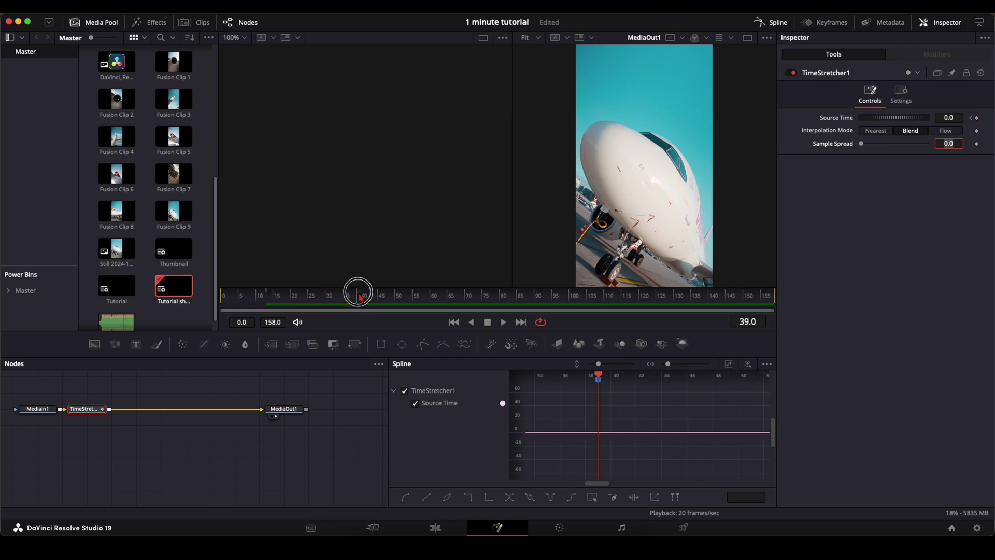
Keyframe Fusion Clip 9's Source Time to 158 at frame 39 and steepen the spline at the first and last keyframes.
{"action": "left_click", "coordinate": [949, 118]}
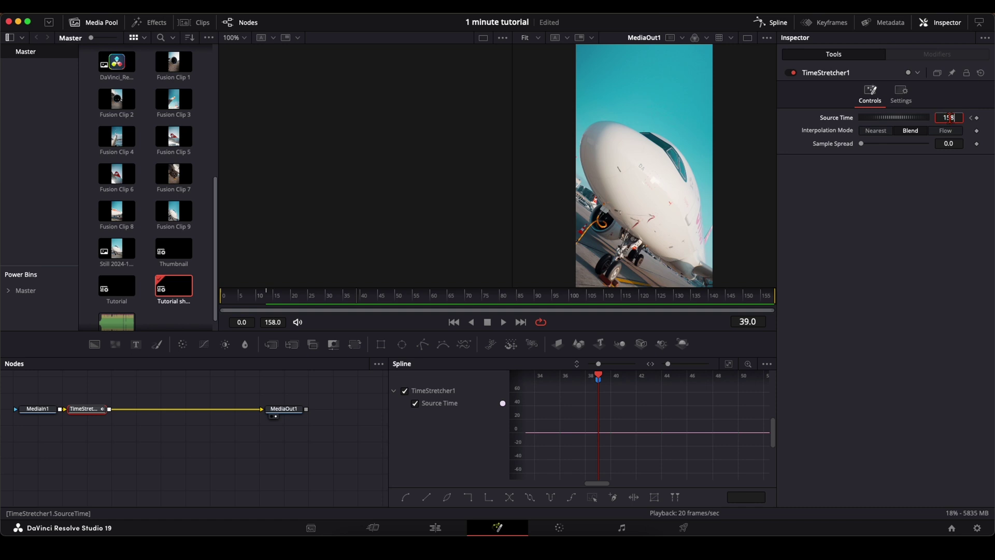
{"action": "key", "text": "Tab"}
{"action": "left_click", "coordinate": [669, 416]}
{"action": "key", "text": "ctrl+f"}
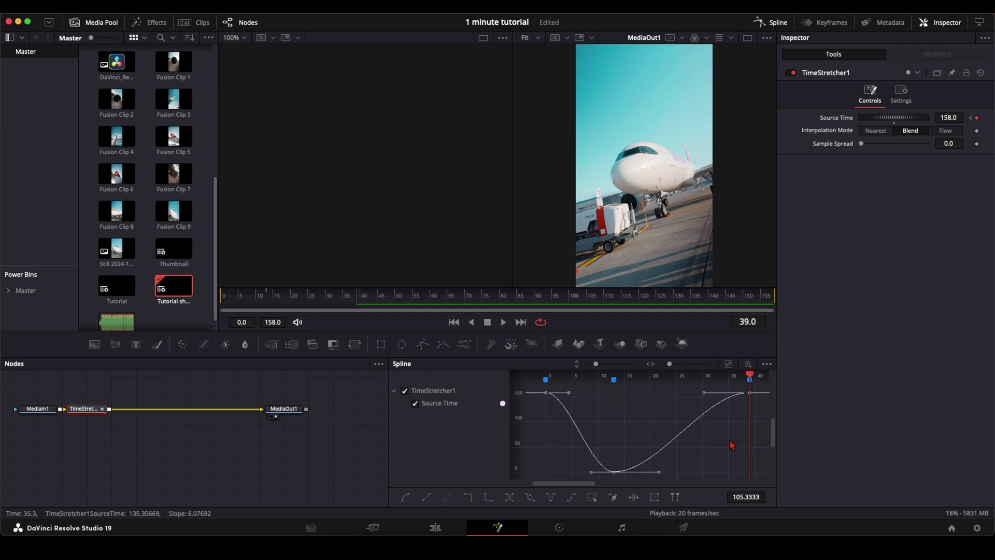
{"action": "left_click_drag", "start_coordinate": [568, 393], "coordinate": [551, 456]}
{"action": "left_click_drag", "start_coordinate": [704, 392], "coordinate": [744, 460]}
Return to the Edit page and play the ending to check Fusion Clip 9's speed ramp against the music.
{"action": "left_click", "coordinate": [434, 526]}
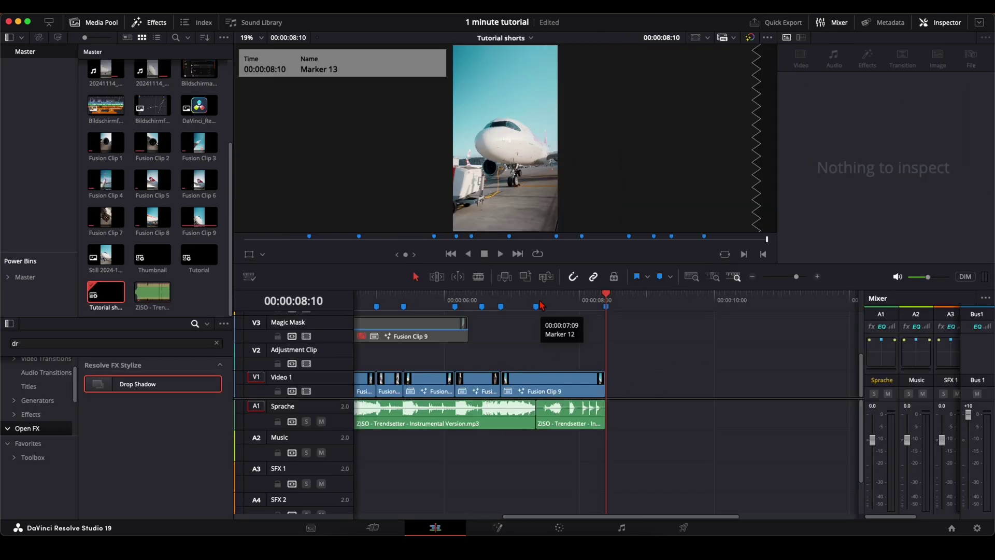
{"action": "left_click", "coordinate": [461, 302]}
{"action": "key", "text": "space"}
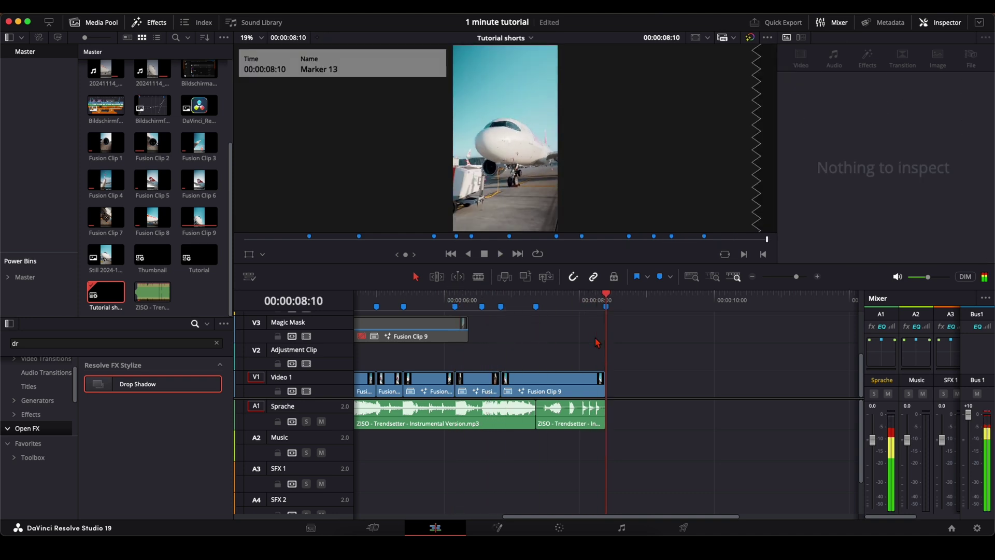
{"action": "left_click", "coordinate": [482, 306]}
Split the last Fusion Clip 9 at Marker 12 and move its second part to the start of the Video 1 track.
{"action": "left_click", "coordinate": [536, 306]}
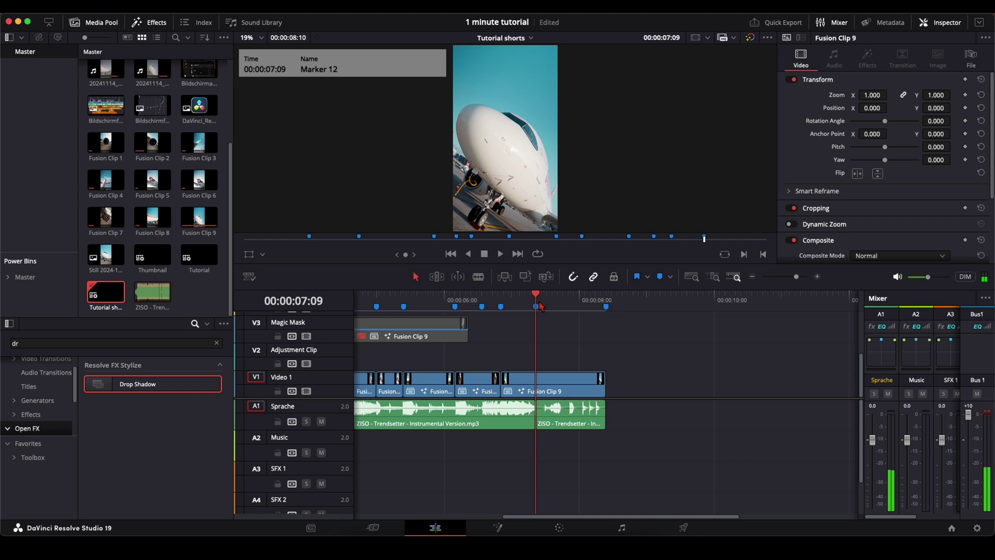
{"action": "left_click", "coordinate": [691, 276]}
{"action": "left_click_drag", "start_coordinate": [800, 392], "coordinate": [379, 393]}
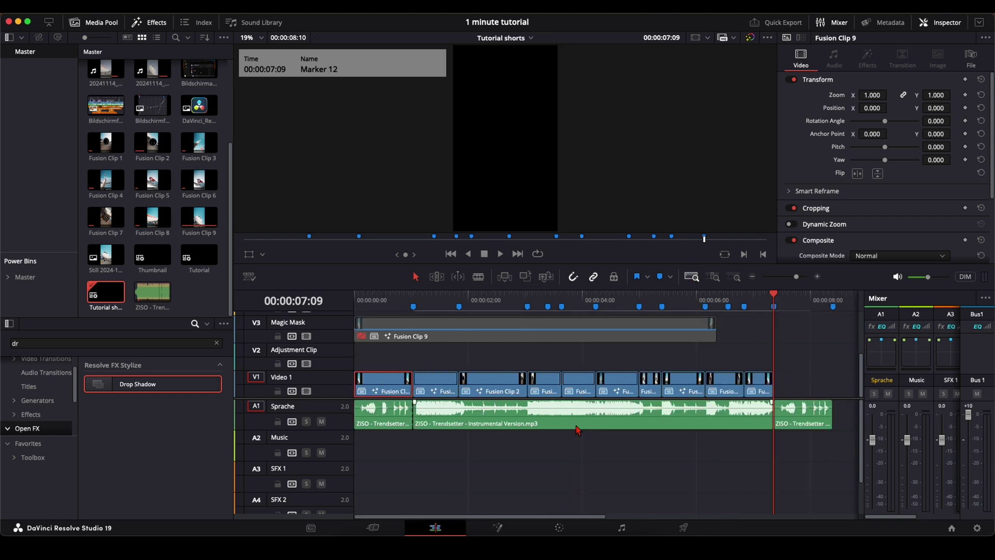
Delete the leftover music after Marker 12 and the Fusion Clip 9 on the Magic Mask track.
{"action": "left_click", "coordinate": [799, 426]}
{"action": "key", "text": "Delete"}
{"action": "left_click", "coordinate": [622, 338]}
{"action": "key", "text": "Delete"}
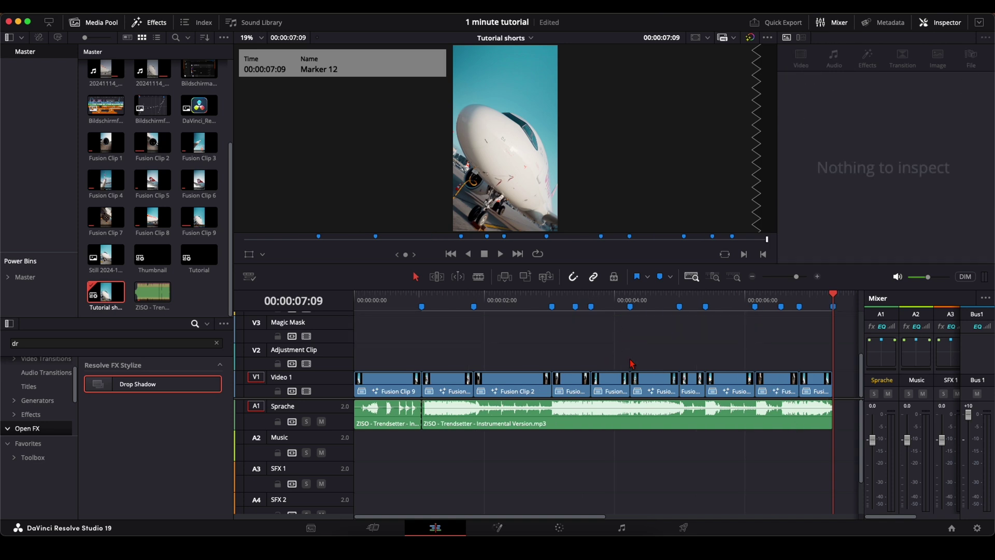
Extend the in-out range over the whole short and turn on loop playback.
{"action": "key", "text": "Home"}
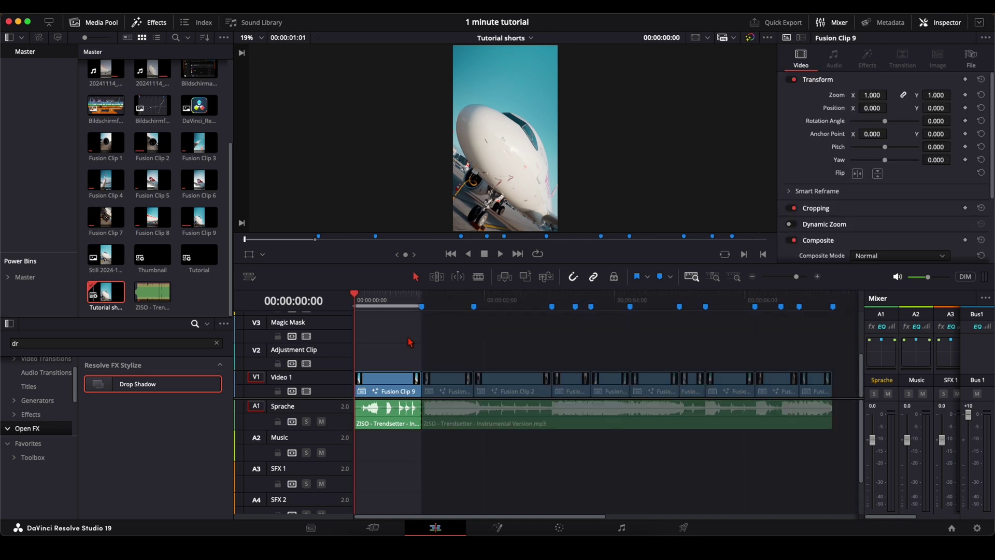
{"action": "left_click_drag", "start_coordinate": [421, 309], "coordinate": [435, 310]}
{"action": "left_click", "coordinate": [605, 313]}
{"action": "left_click_drag", "start_coordinate": [605, 313], "coordinate": [829, 313]}
{"action": "key", "text": "Home"}
{"action": "left_click", "coordinate": [539, 254]}
Play the looped short from the start and near its end to check how the ending runs into the beginning.
{"action": "key", "text": "space"}
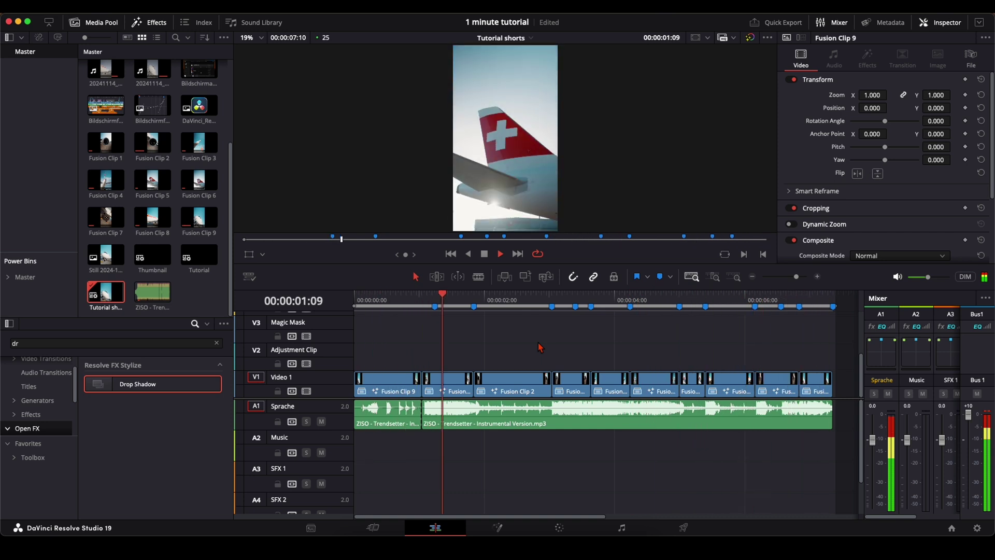
{"action": "key", "text": "space"}
{"action": "left_click", "coordinate": [808, 299]}
{"action": "key", "text": "space"}
{"action": "key", "text": "space"}
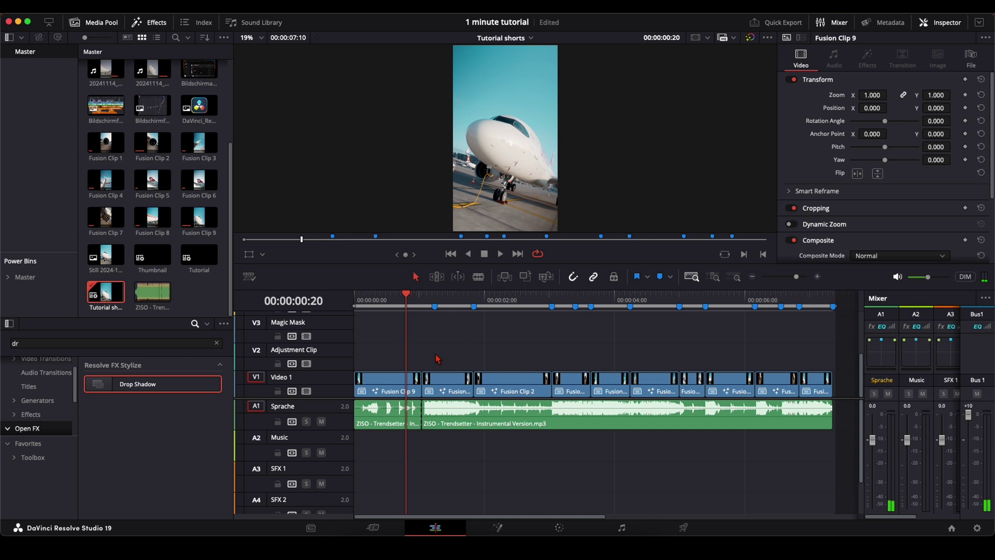
{"action": "scroll", "coordinate": [458, 355], "scroll_direction": "up", "scroll_amount": 2}
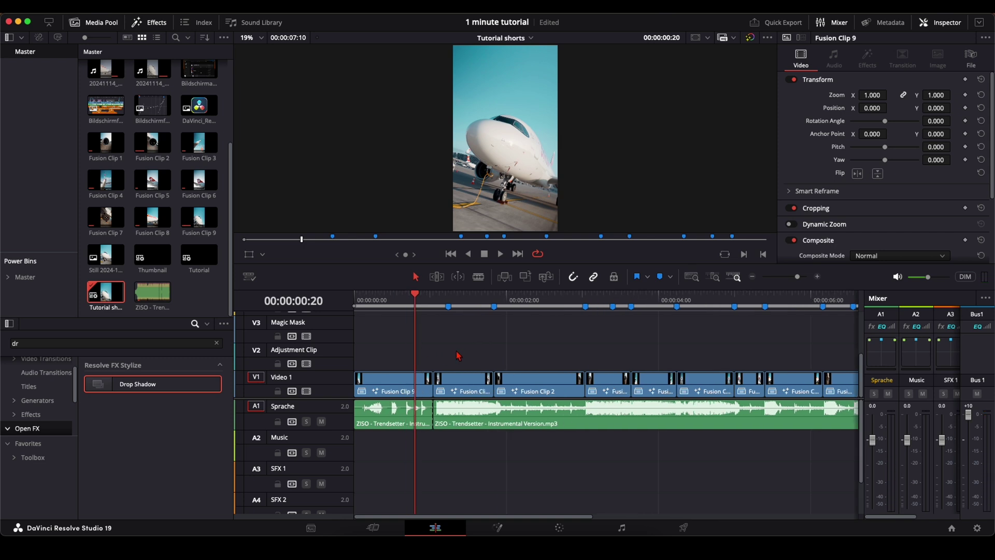
{"action": "scroll", "coordinate": [456, 350], "scroll_direction": "down", "scroll_amount": 2}
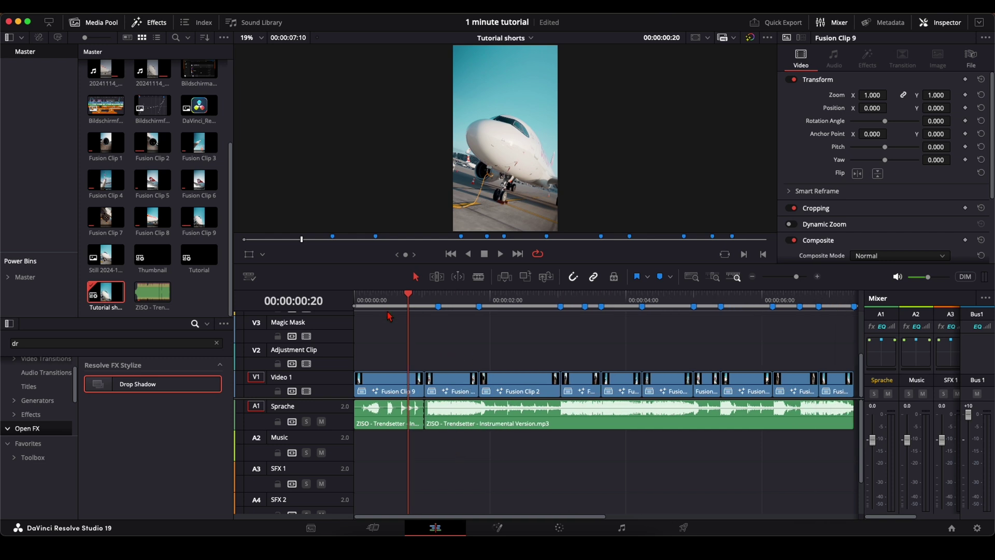
{"action": "left_click_drag", "start_coordinate": [371, 302], "coordinate": [285, 293]}
{"action": "key", "text": "space"}
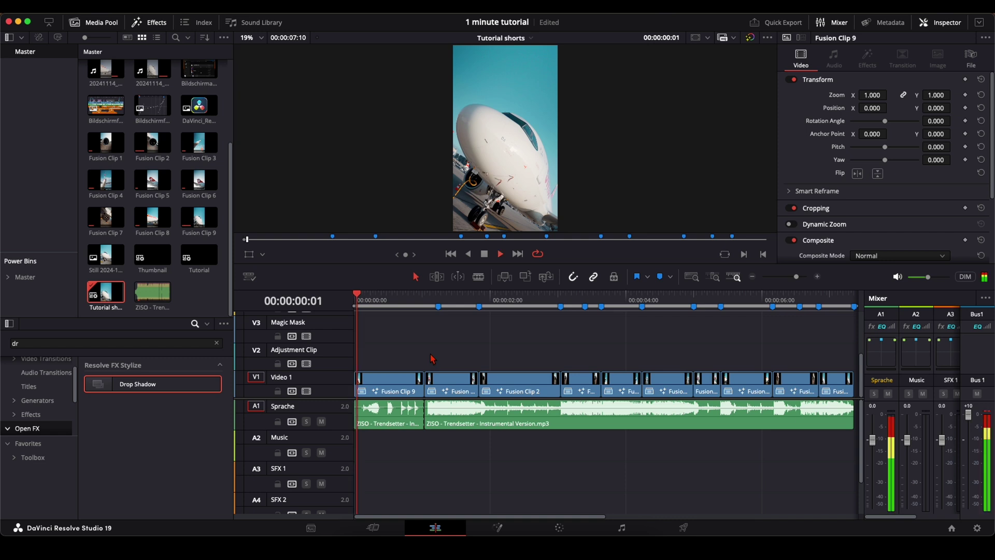
Place Dark Whoosh.wav from the Soundeffects power bin twice on SFX 1, around the cuts after Fusion Clip 9 and Fusion Clip 2.
{"action": "left_click", "coordinate": [25, 277]}
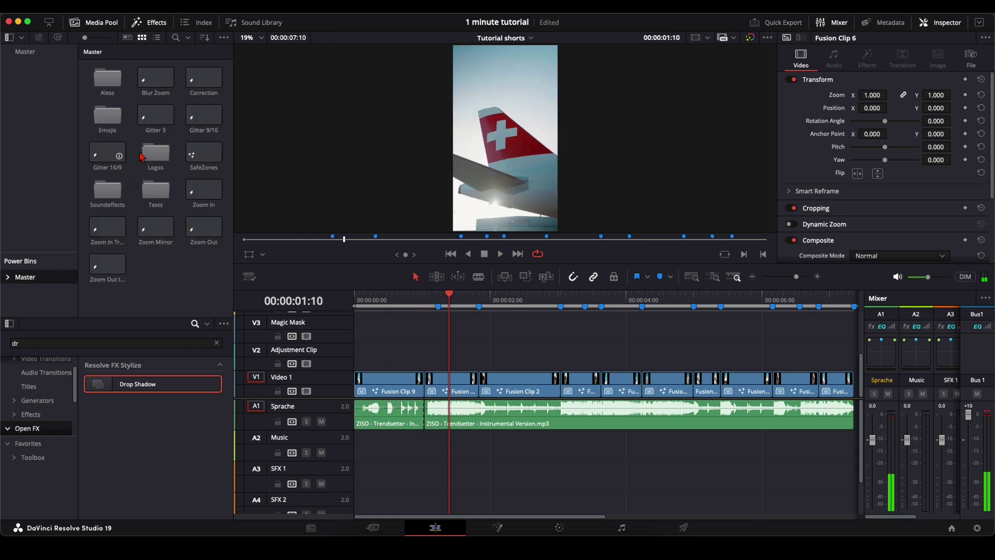
{"action": "double_click", "coordinate": [109, 193]}
{"action": "scroll", "coordinate": [166, 243], "scroll_direction": "down", "scroll_amount": 2}
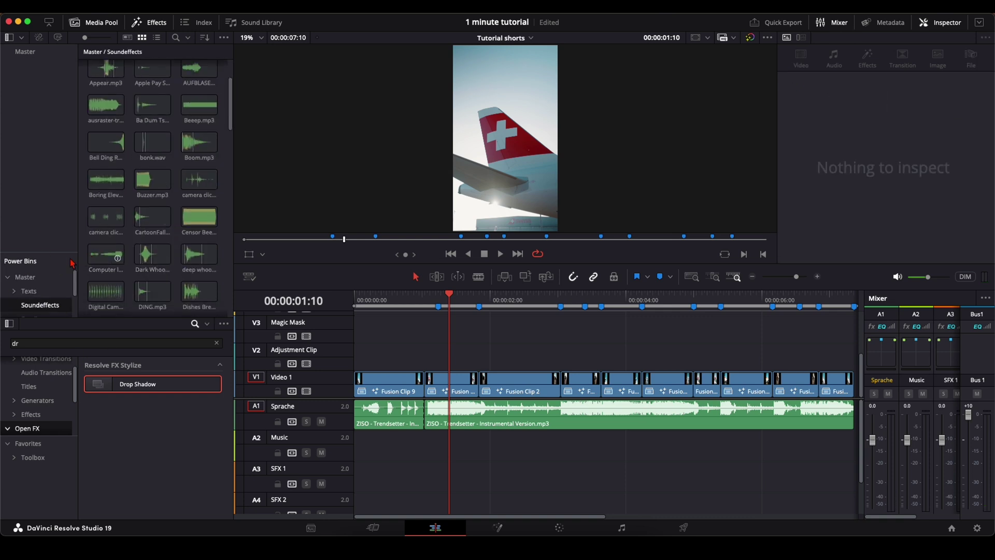
{"action": "scroll", "coordinate": [160, 210], "scroll_direction": "up", "scroll_amount": 3}
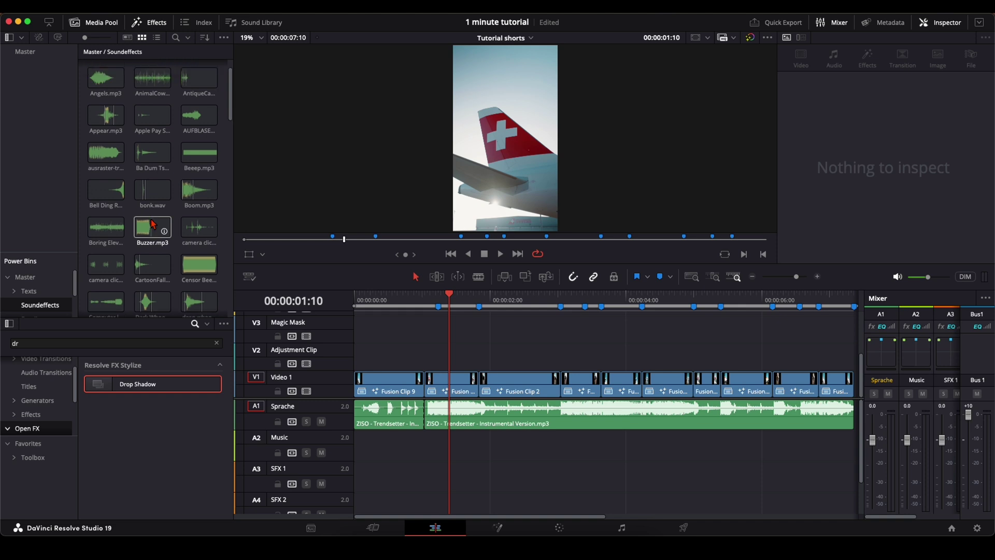
{"action": "scroll", "coordinate": [152, 224], "scroll_direction": "down", "scroll_amount": 3}
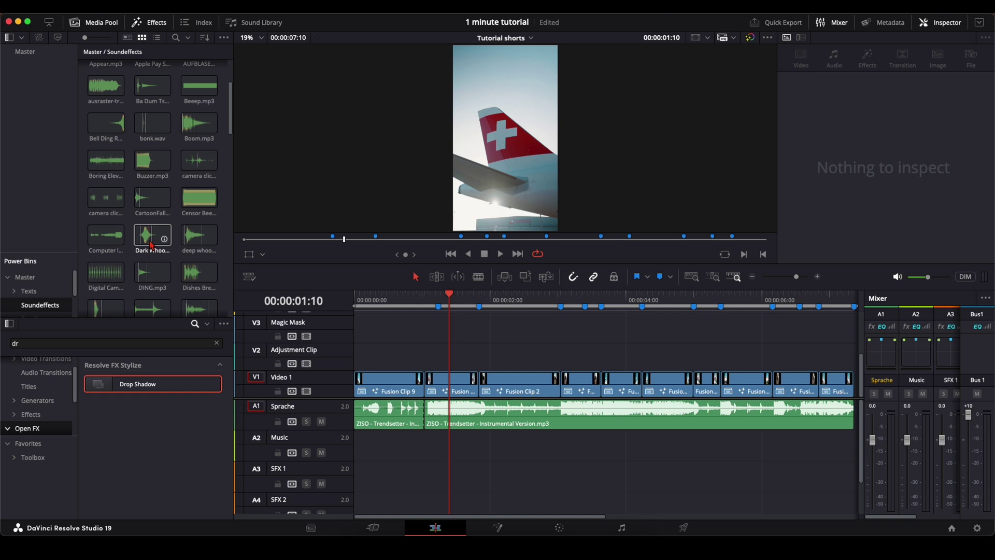
{"action": "left_click_drag", "start_coordinate": [153, 242], "coordinate": [557, 478]}
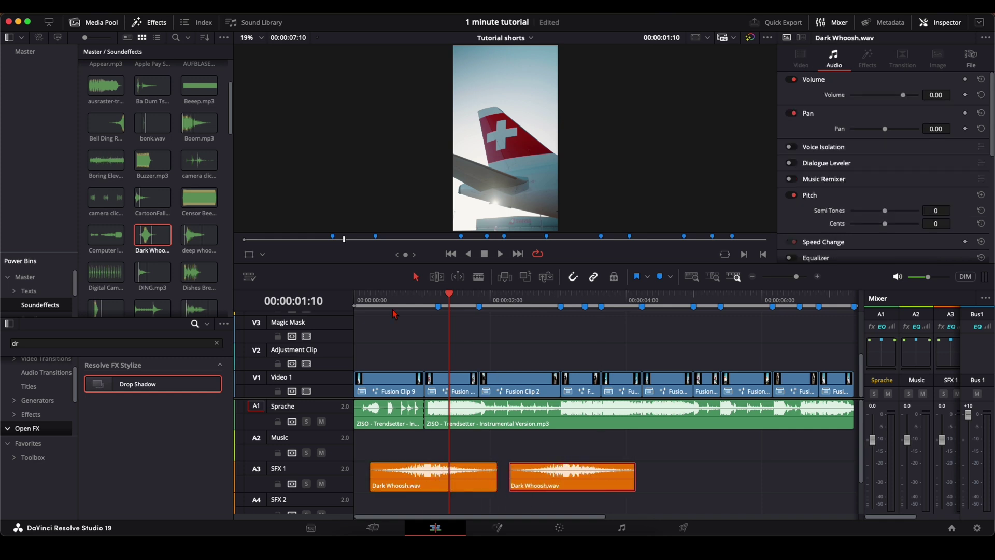
Play the short from the start to hear the two whooshes with the music.
{"action": "key", "text": "Home"}
{"action": "key", "text": "space"}
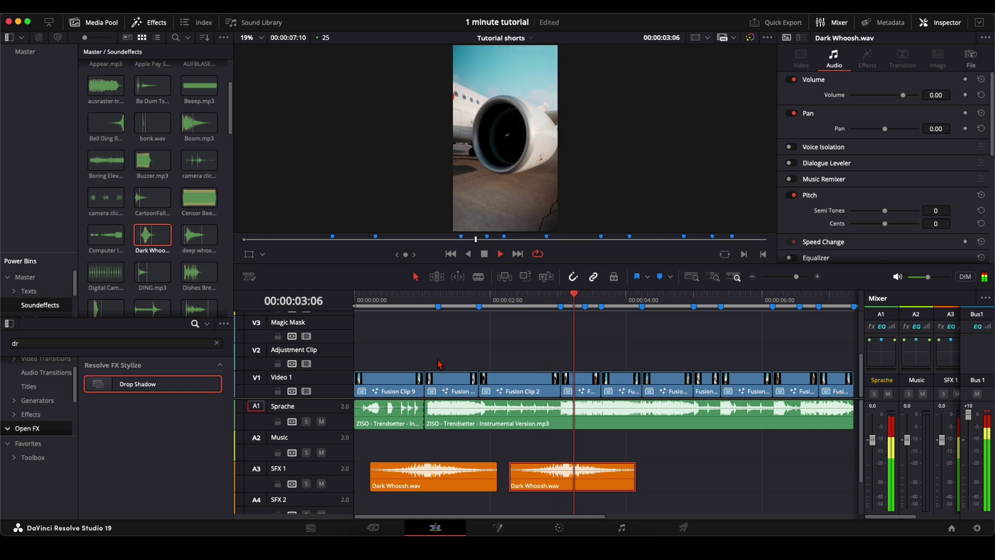
{"action": "key", "text": "space"}
Undo both Dark Whoosh.wav placements on SFX 1.
{"action": "key", "text": "super+z"}
{"action": "key", "text": "super+z"}
Scrub through the first cuts up to Marker 4, then replay the opening from the start into the second clip.
{"action": "mouse_move", "coordinate": [428, 307]}
{"action": "left_mouse_down"}
{"action": "mouse_move", "coordinate": [561, 309]}
{"action": "mouse_move", "coordinate": [377, 301]}
{"action": "mouse_move", "coordinate": [449, 302]}
{"action": "left_mouse_up"}
{"action": "mouse_move", "coordinate": [539, 299]}
{"action": "left_mouse_down"}
{"action": "mouse_move", "coordinate": [669, 300]}
{"action": "mouse_move", "coordinate": [677, 311]}
{"action": "mouse_move", "coordinate": [824, 307]}
{"action": "mouse_move", "coordinate": [390, 299]}
{"action": "mouse_move", "coordinate": [573, 305]}
{"action": "left_mouse_up"}
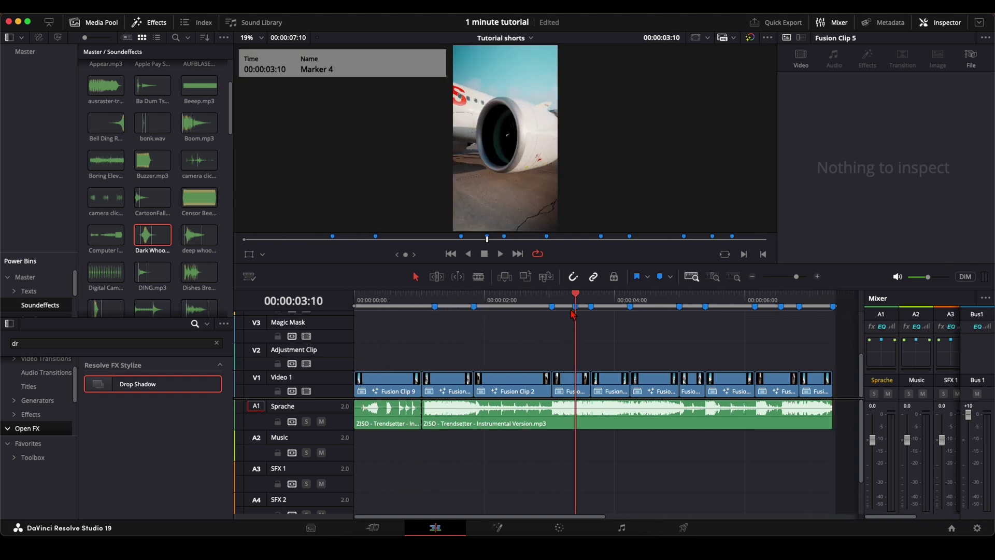
{"action": "key", "text": "Home"}
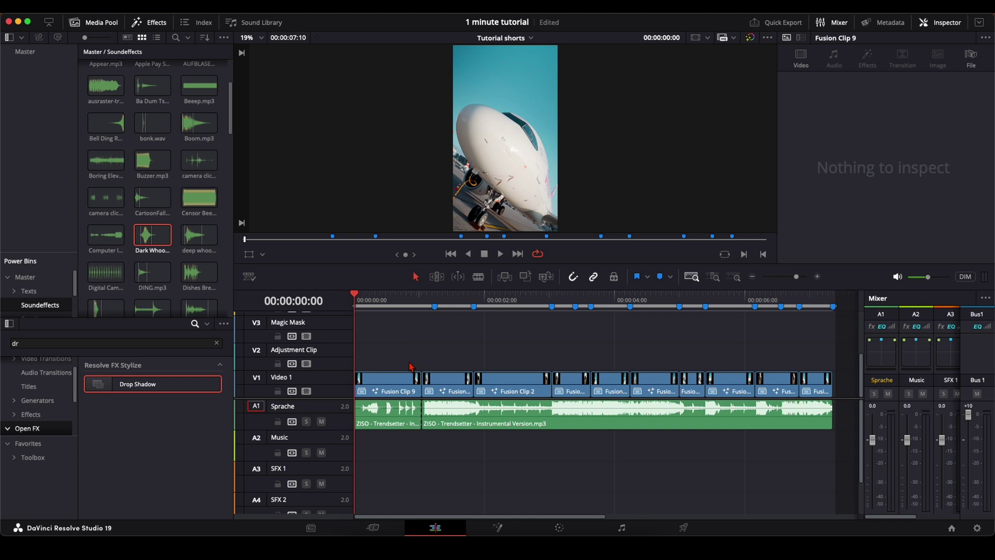
{"action": "key", "text": "space"}
{"action": "key", "text": "space"}
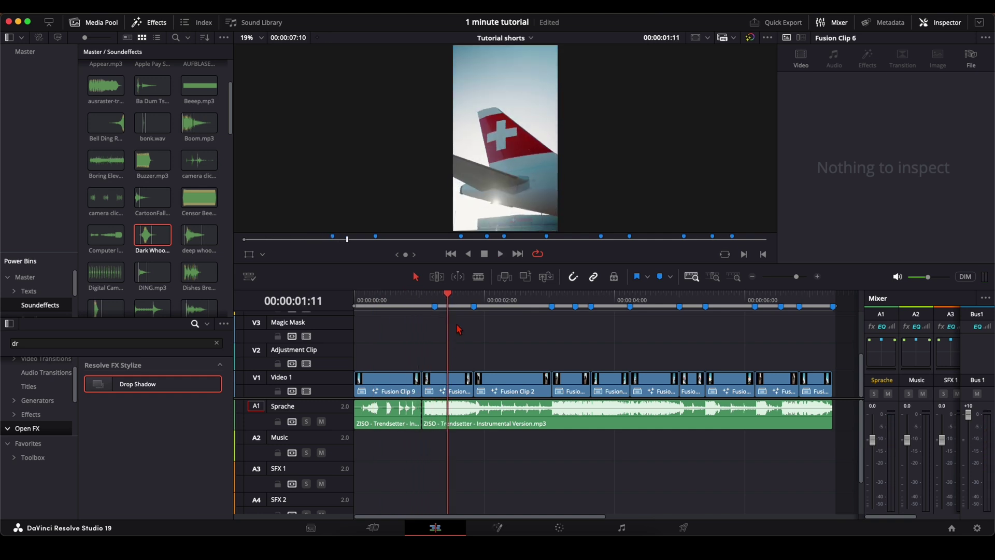